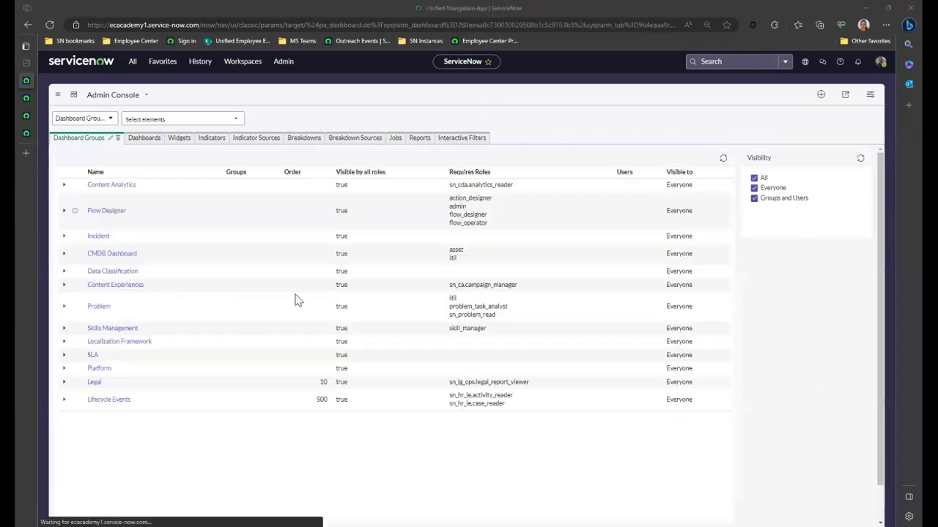
# Filter the application navigator for "content" and open Content Experience Builder under Content Experiences
pyautogui.click(135, 63)
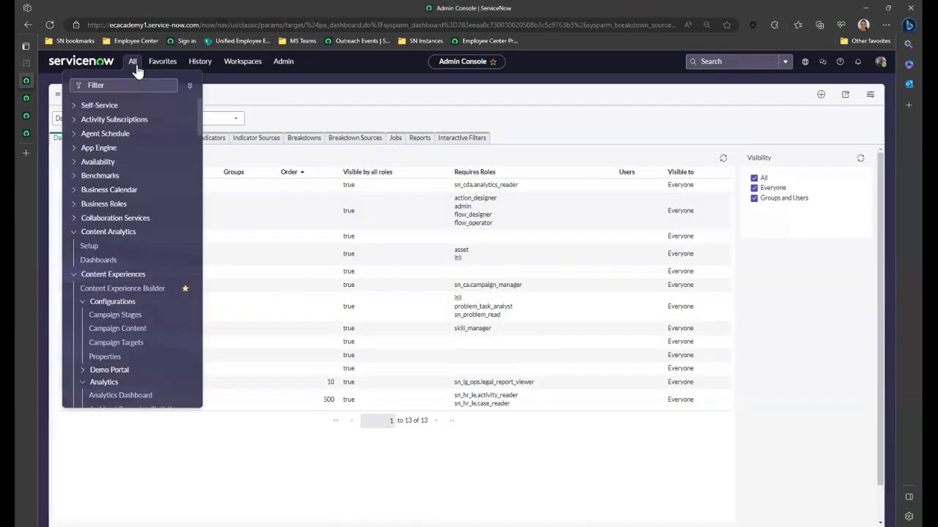
pyautogui.click(132, 85)
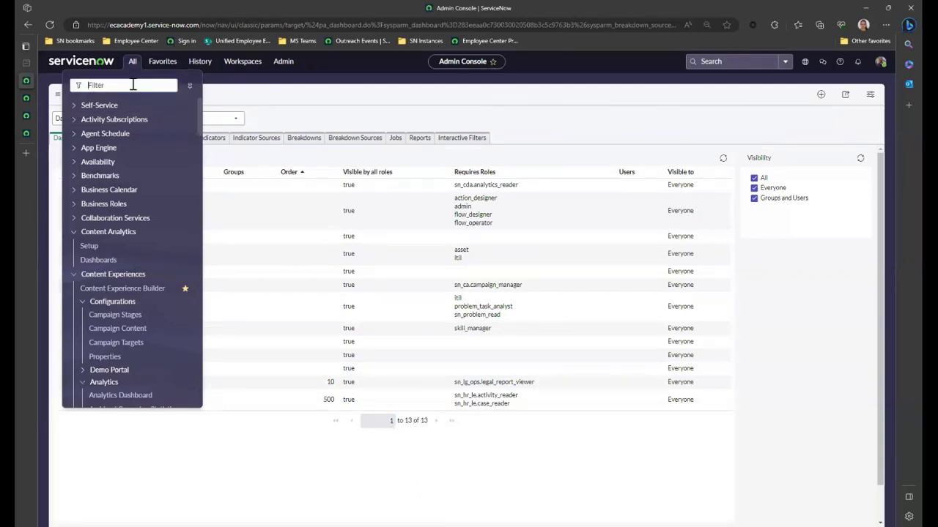
pyautogui.write('co')
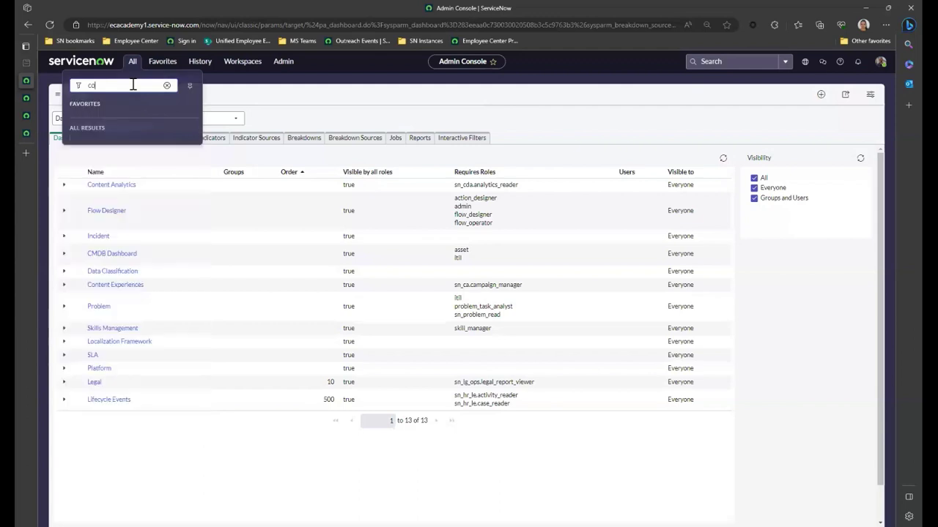
pyautogui.write('ntent')
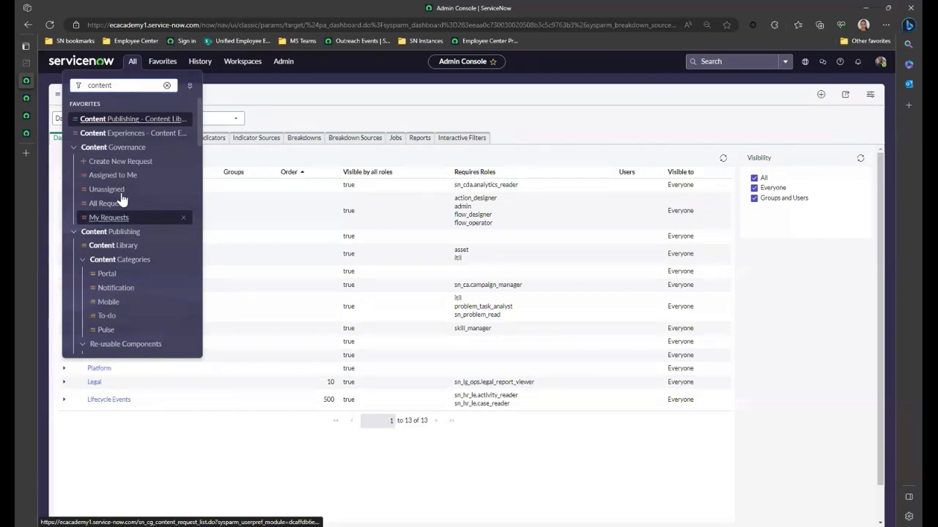
pyautogui.scroll(-1, 110, 293)
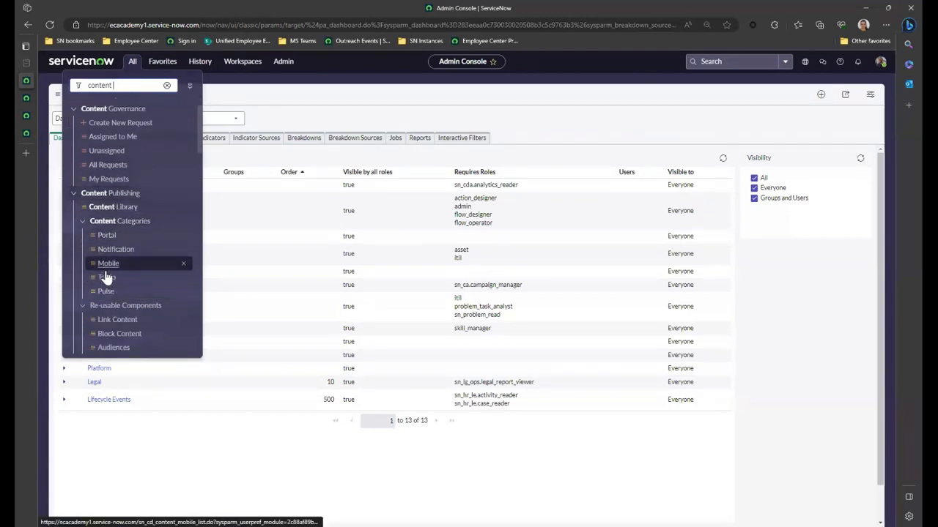
pyautogui.scroll(-1, 108, 305)
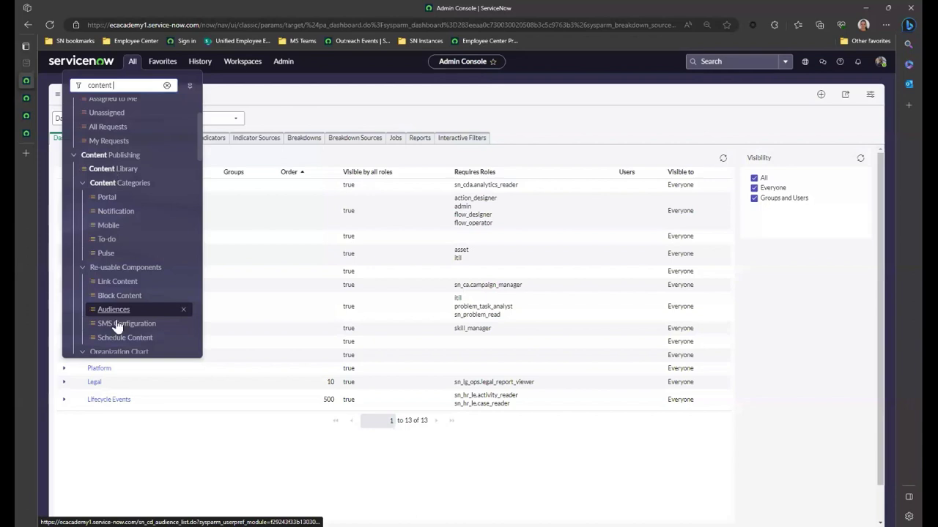
pyautogui.scroll(-1, 115, 326)
pyautogui.scroll(-6, 116, 326)
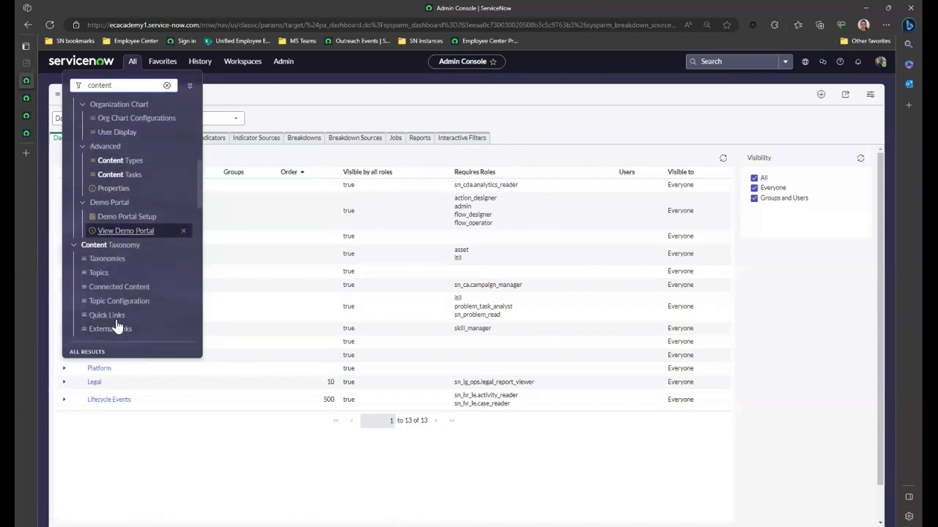
pyautogui.scroll(-4, 116, 322)
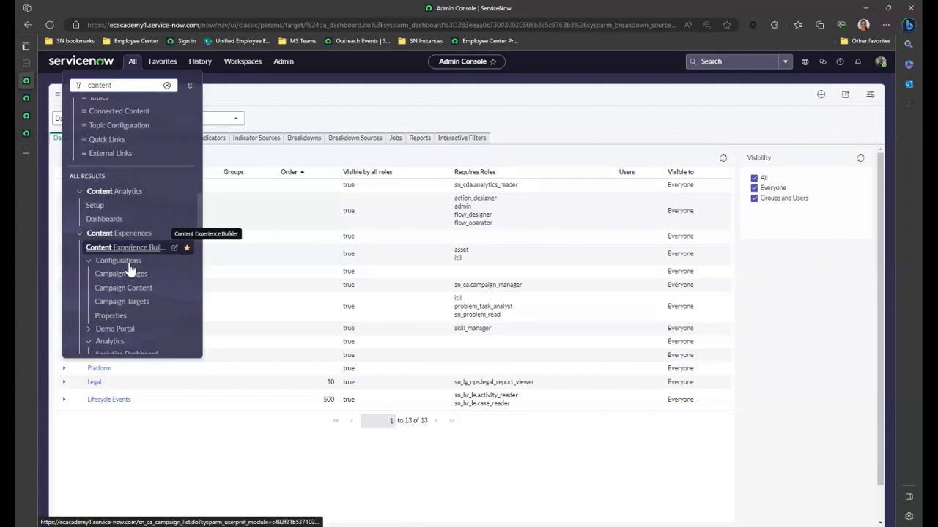
pyautogui.scroll(-1, 134, 301)
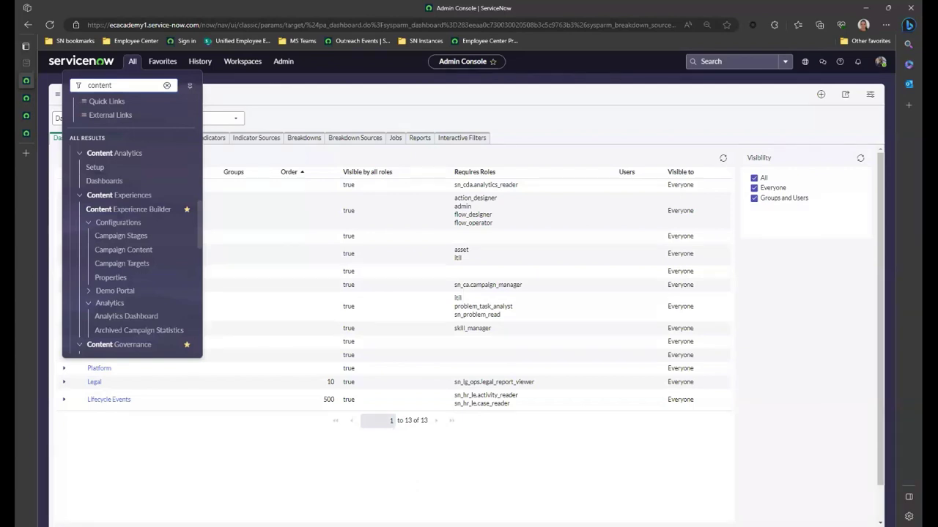
pyautogui.hotkey('alt', 'Tab')
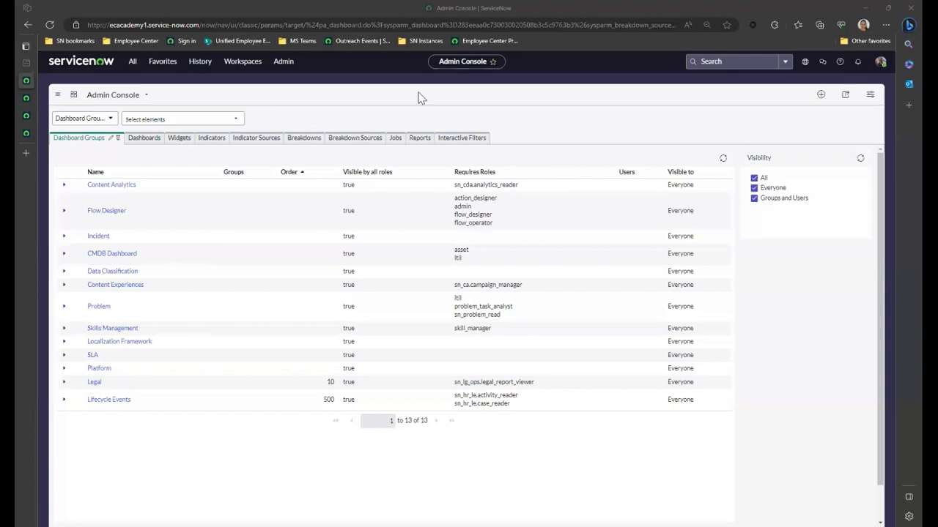
pyautogui.click(132, 61)
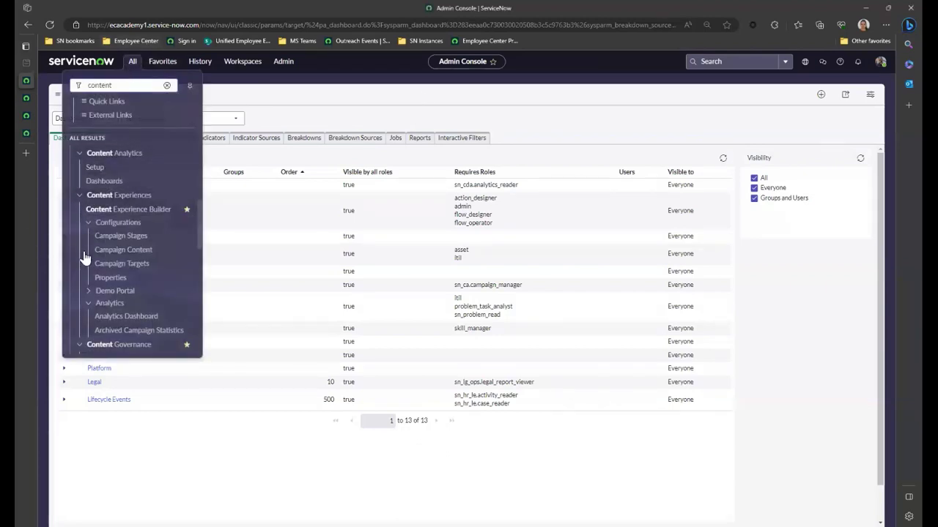
pyautogui.click(147, 211)
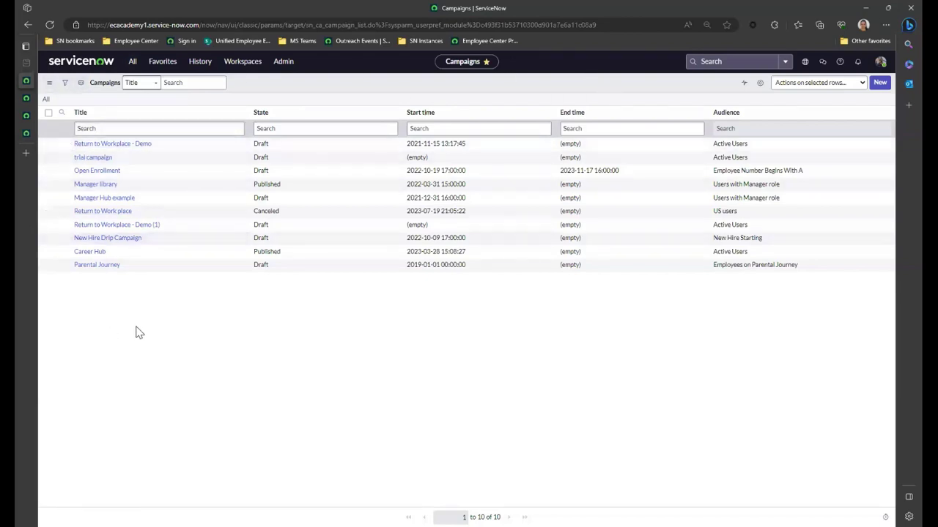
# Start a new campaign record titled "RTW - Demo" and assign US users as its audience
pyautogui.click(879, 83)
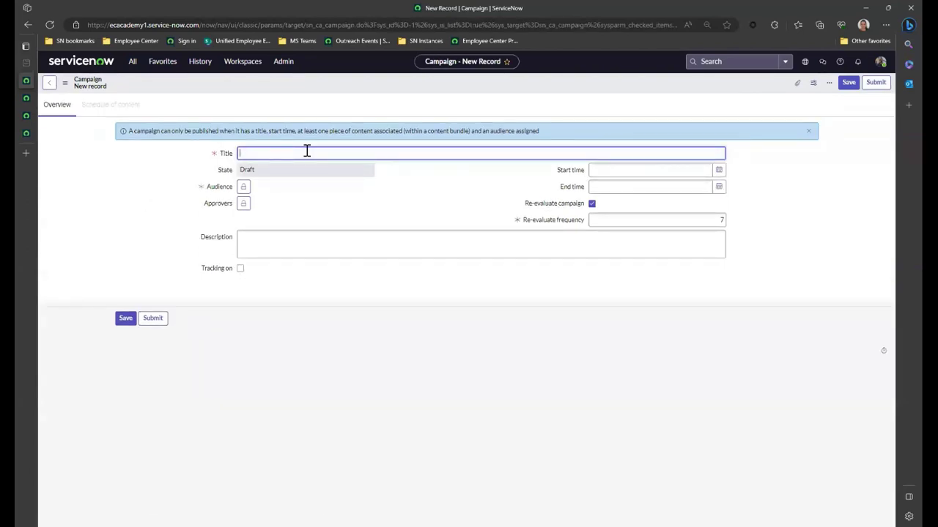
pyautogui.write('RTW - Demo')
pyautogui.click(244, 188)
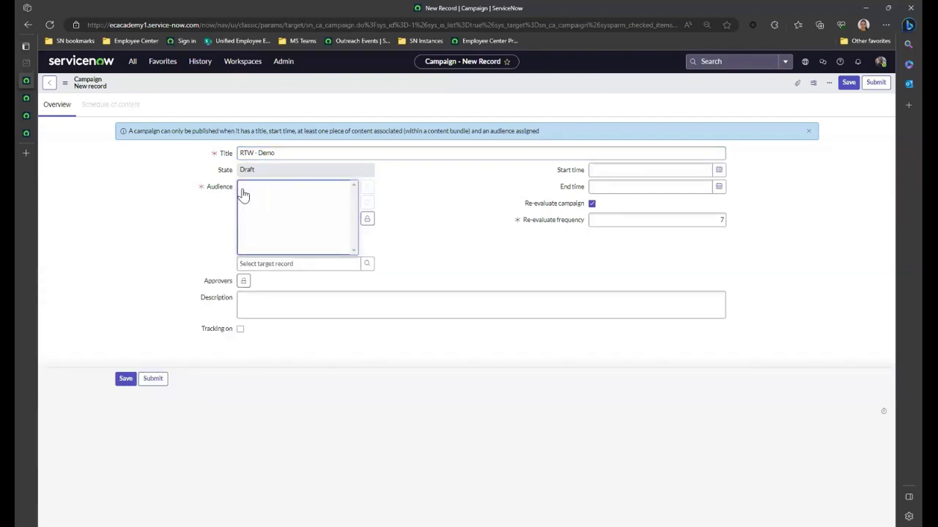
pyautogui.click(325, 262)
pyautogui.write('u')
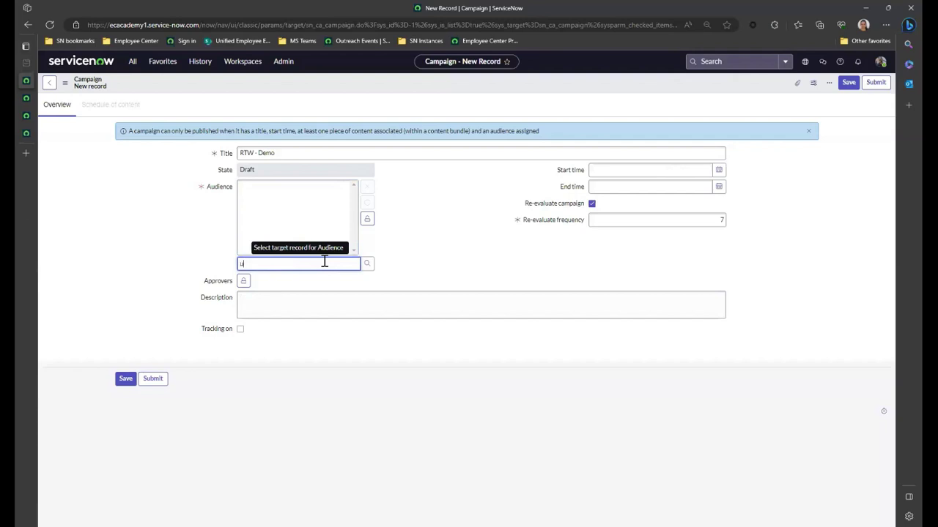
pyautogui.write('s')
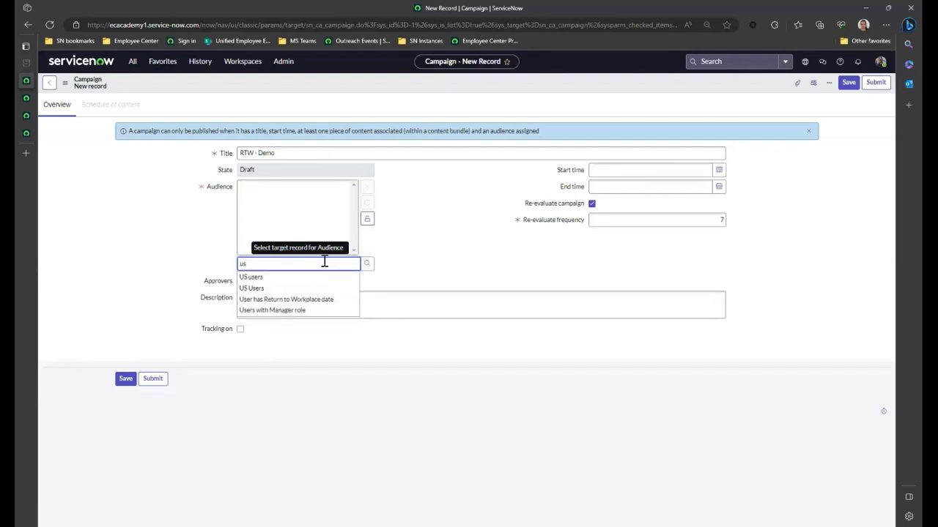
pyautogui.click(264, 278)
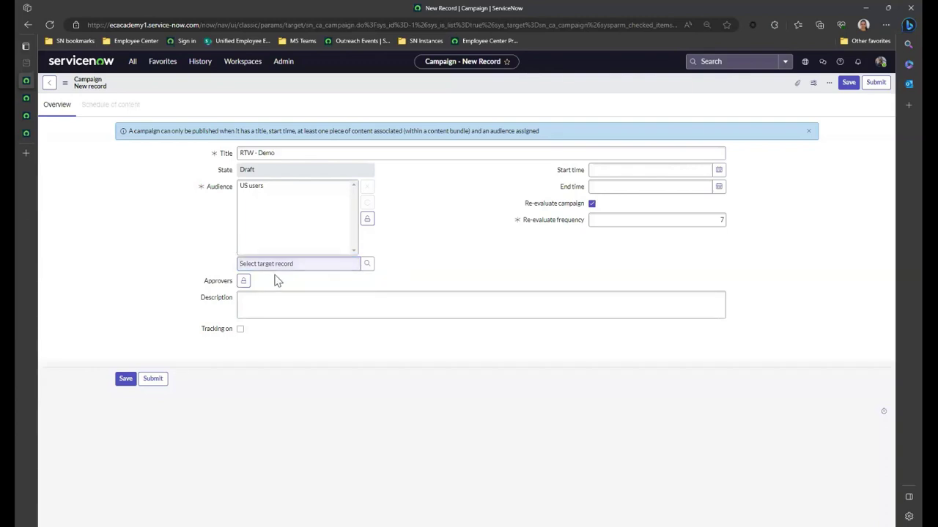
pyautogui.click(248, 286)
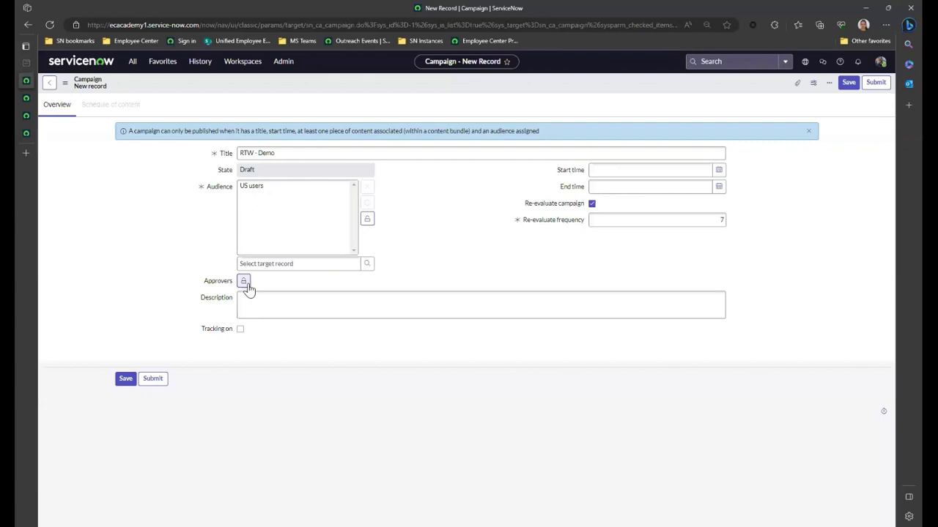
pyautogui.click(719, 170)
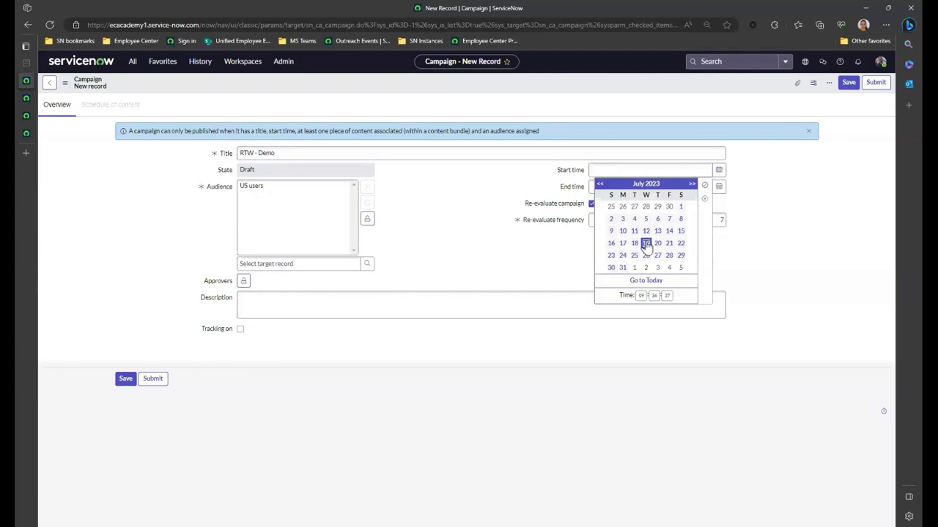
pyautogui.click(654, 295)
pyautogui.write('38')
pyautogui.press('Return')
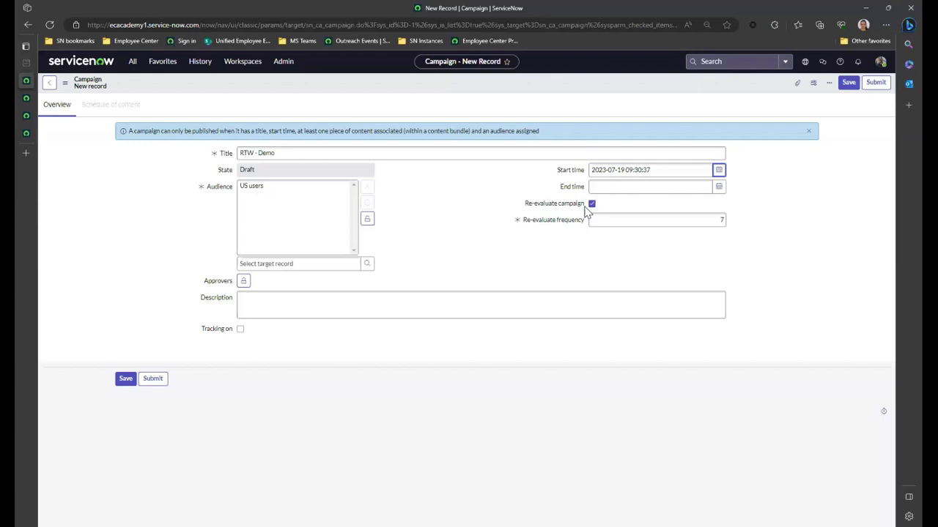
pyautogui.doubleClick(720, 219)
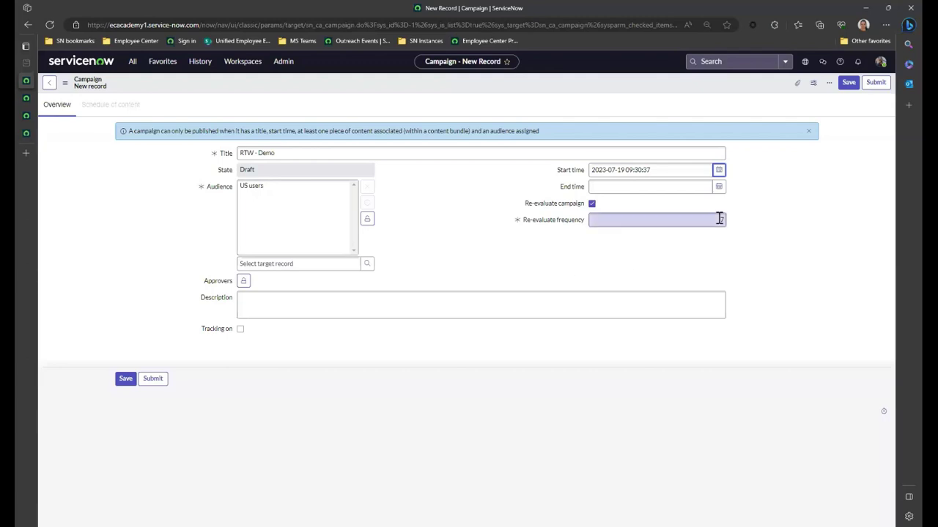
pyautogui.click(791, 263)
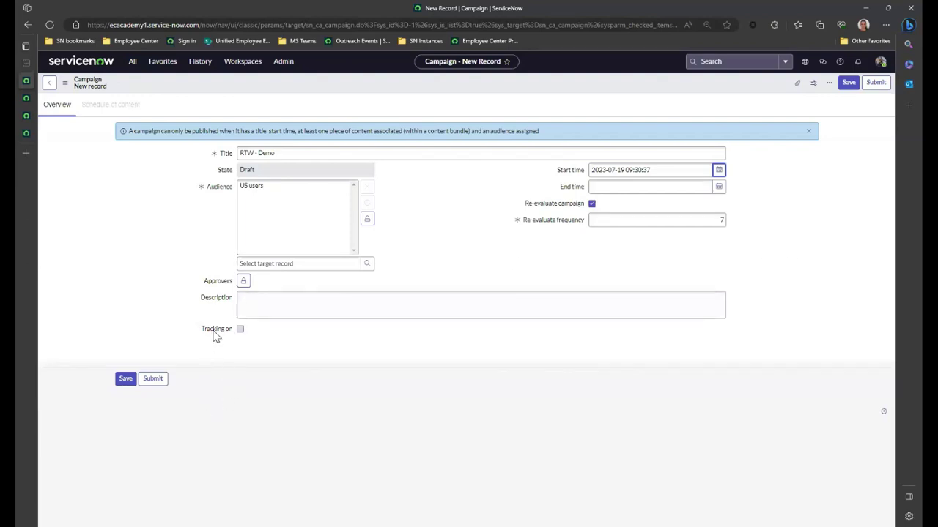
# Turn on tracking with the Content Experiences Profile and submit the new campaign
pyautogui.click(241, 330)
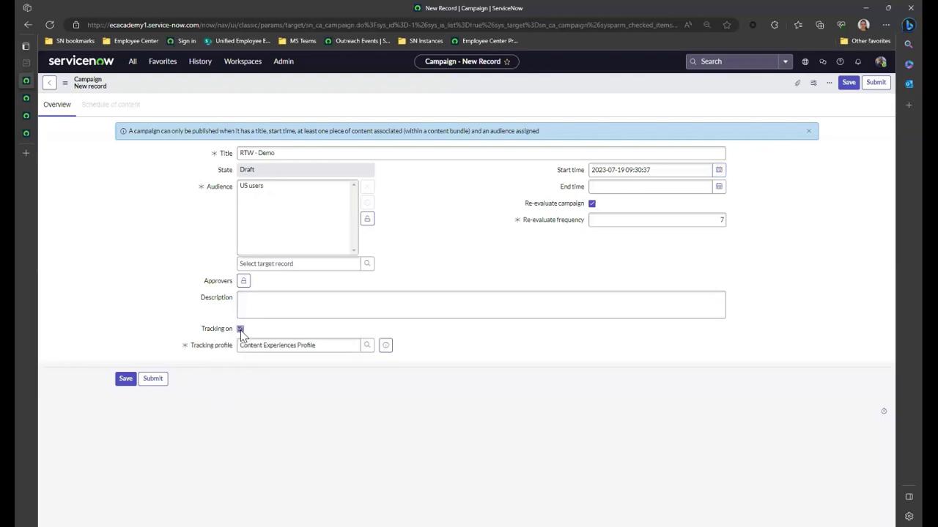
pyautogui.click(332, 349)
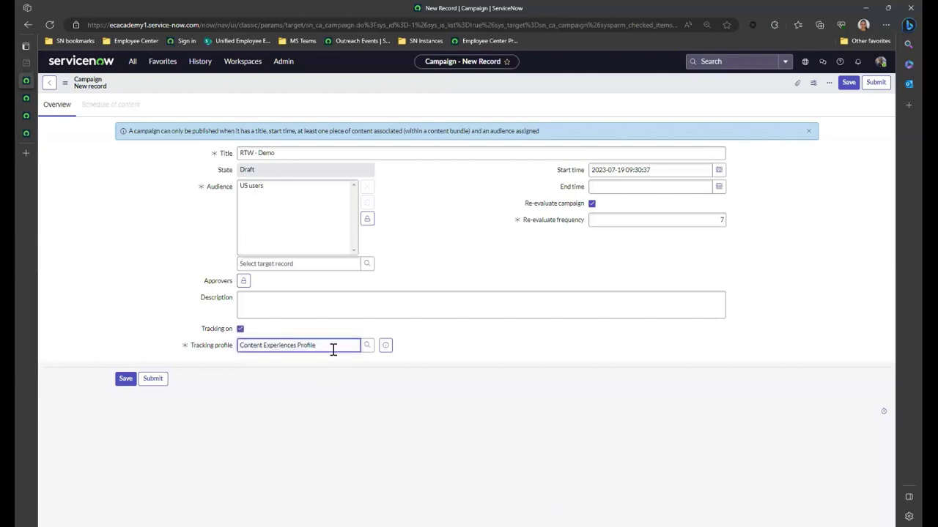
pyautogui.click(366, 348)
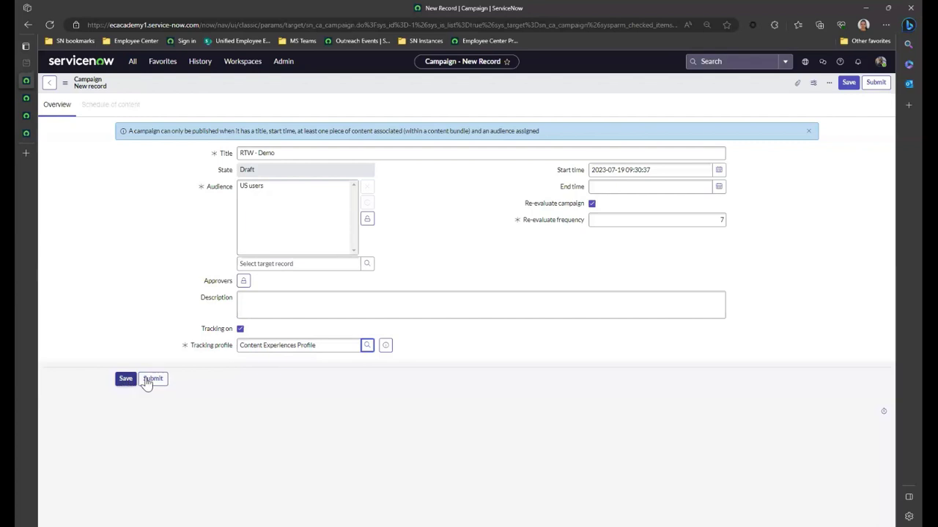
pyautogui.click(146, 381)
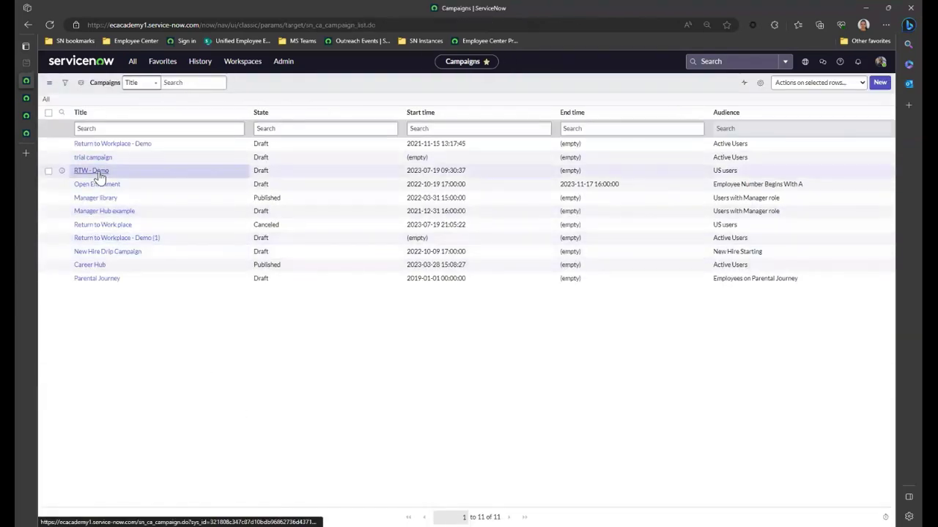
# Open the RTW - Demo campaign and examine its content, targets, approvals, tracked actions, success goals and bundles
pyautogui.click(98, 173)
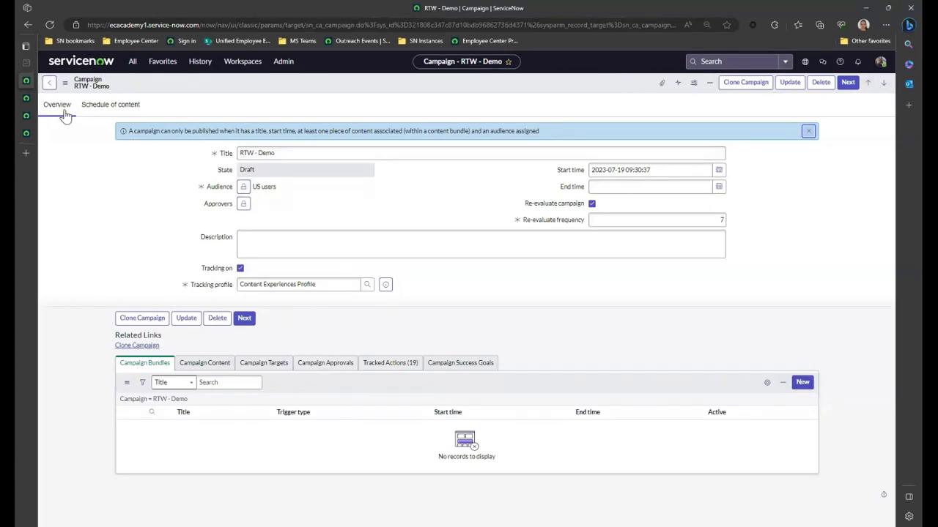
pyautogui.click(197, 363)
pyautogui.click(249, 365)
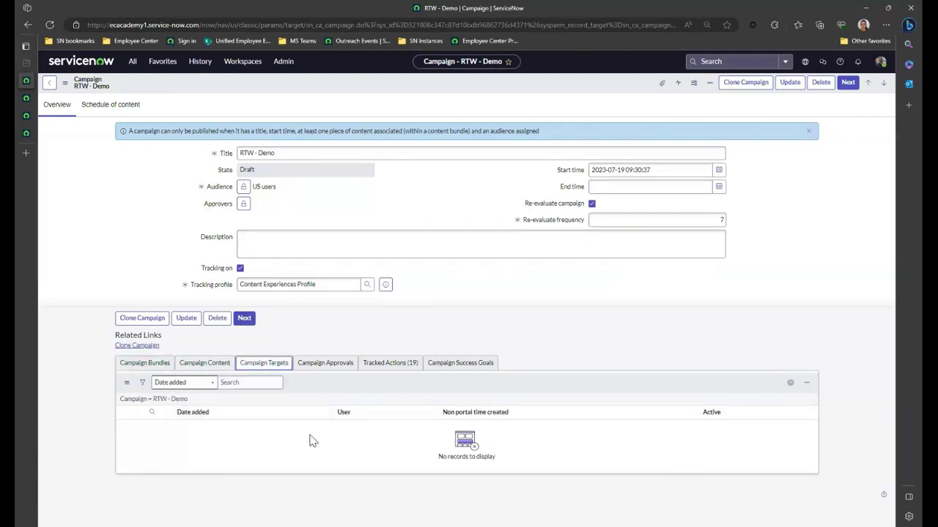
pyautogui.click(325, 370)
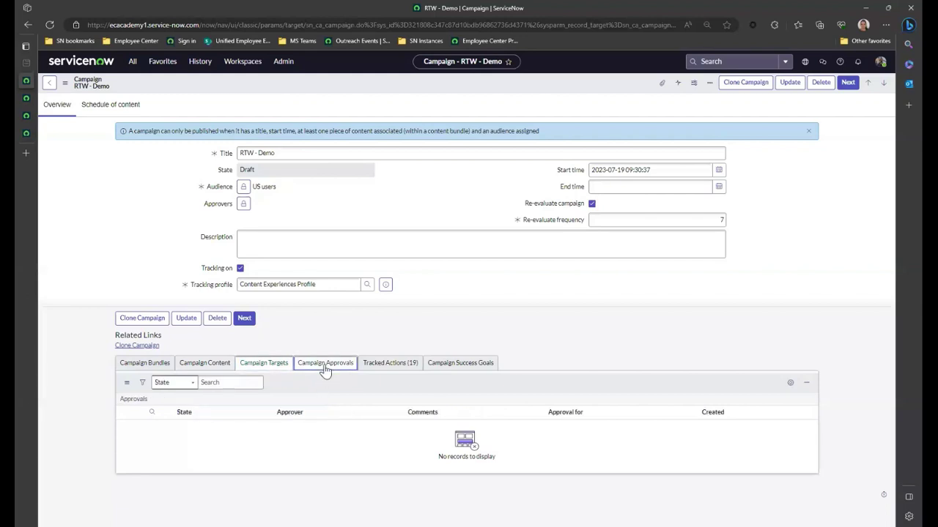
pyautogui.click(374, 366)
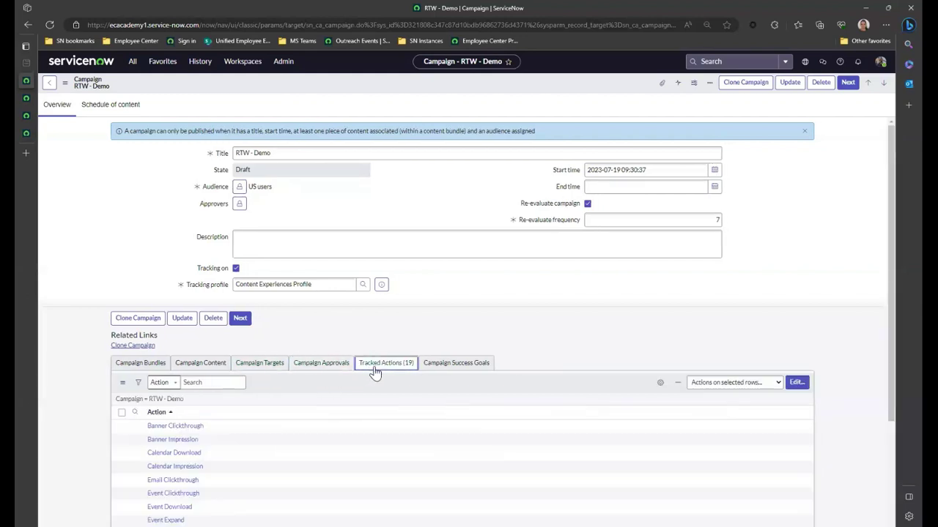
pyautogui.scroll(-2, 829, 386)
pyautogui.scroll(-1, 822, 414)
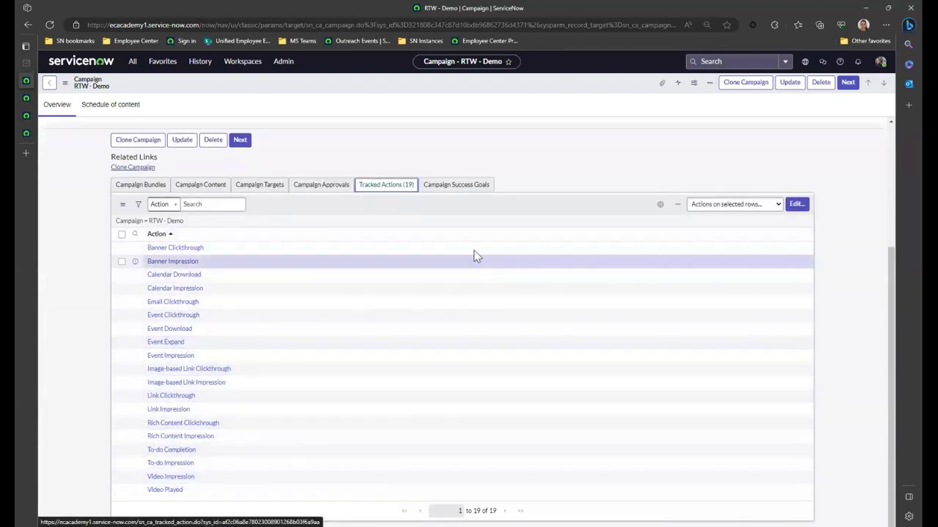
pyautogui.click(466, 186)
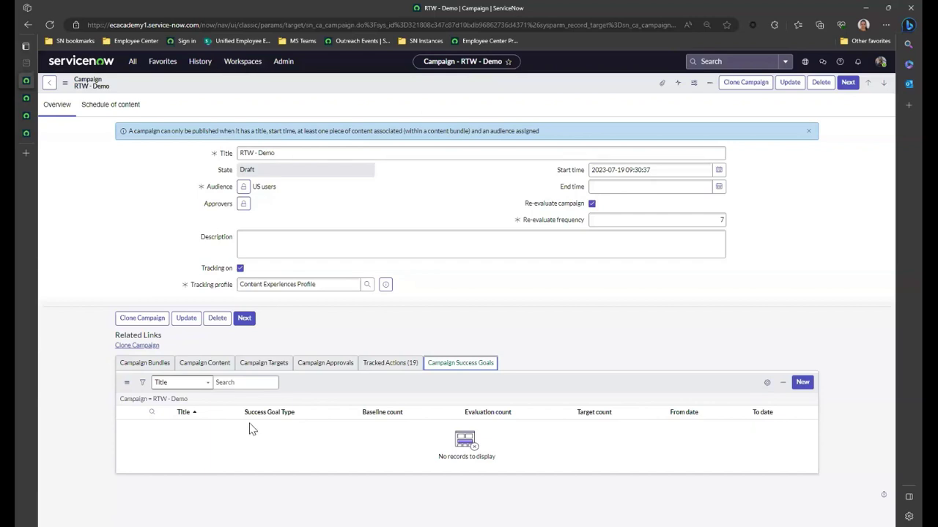
pyautogui.click(154, 365)
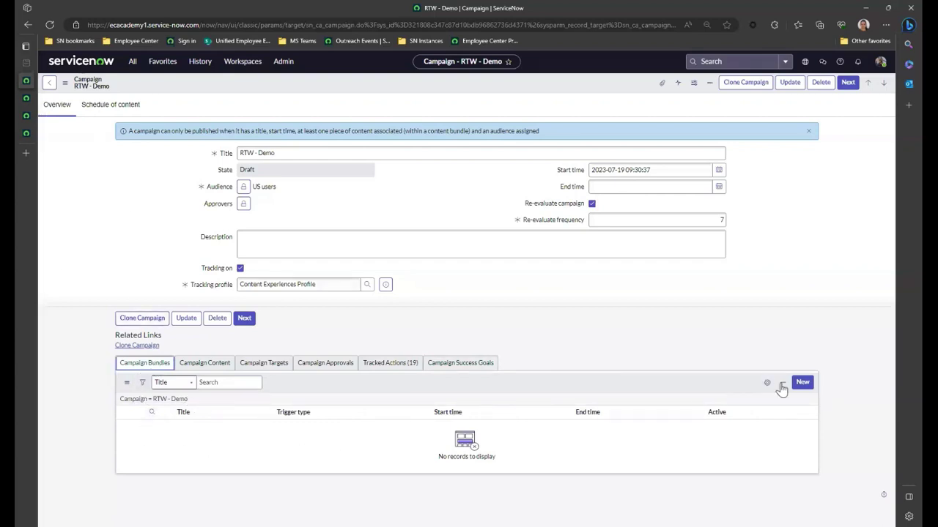
# Create the first stage in the campaign's schedule of content, titled "1 - Get ready RTW" with the Immediate trigger type
pyautogui.click(95, 107)
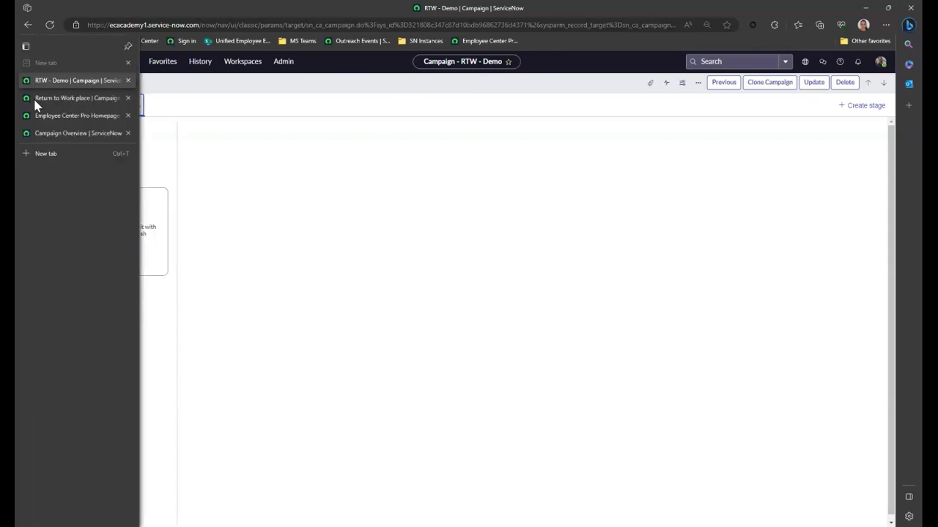
pyautogui.click(113, 252)
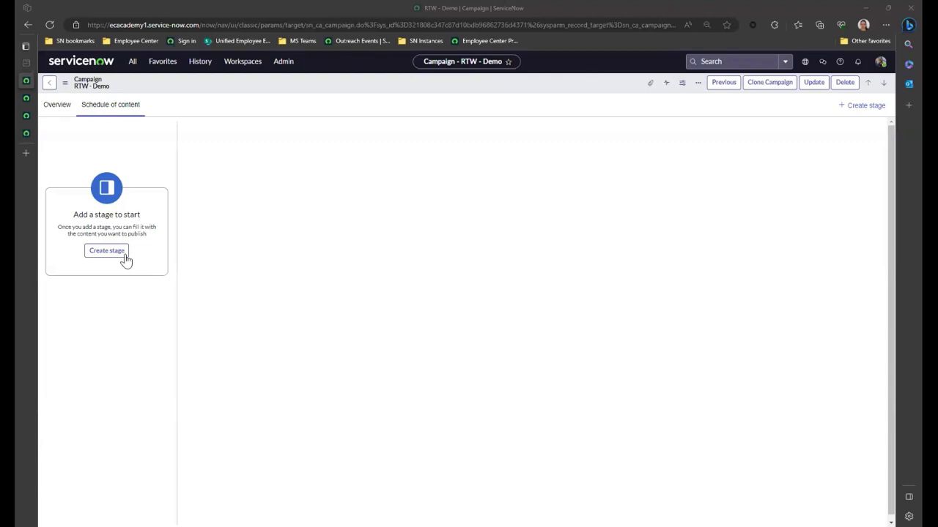
pyautogui.press('Down')
pyautogui.press('Down')
pyautogui.press('Down')
pyautogui.press('Down')
pyautogui.press('Down')
pyautogui.press('Up')
pyautogui.press('Up')
pyautogui.press('Up')
pyautogui.press('Up')
pyautogui.press('Up')
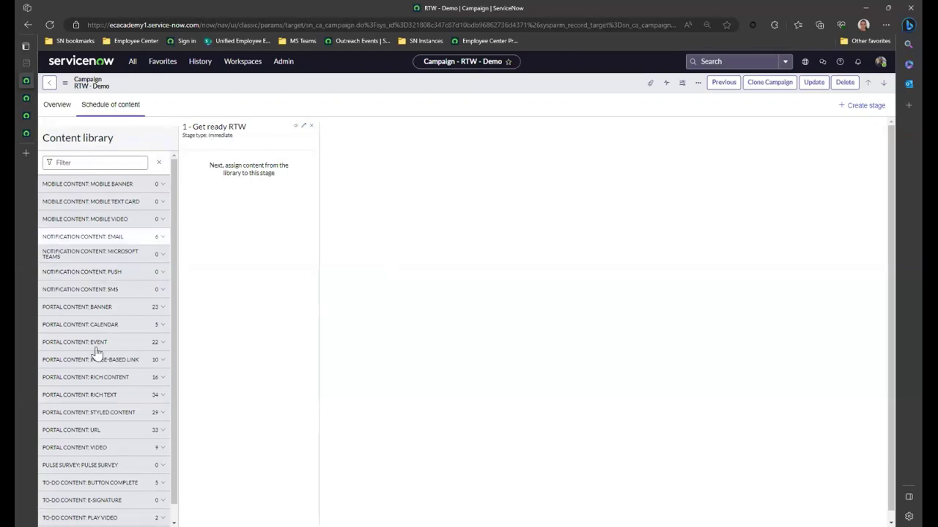
# Filter the content library by "return" to find content for the Get ready RTW stage
pyautogui.scroll(-1, 89, 444)
pyautogui.scroll(1, 96, 359)
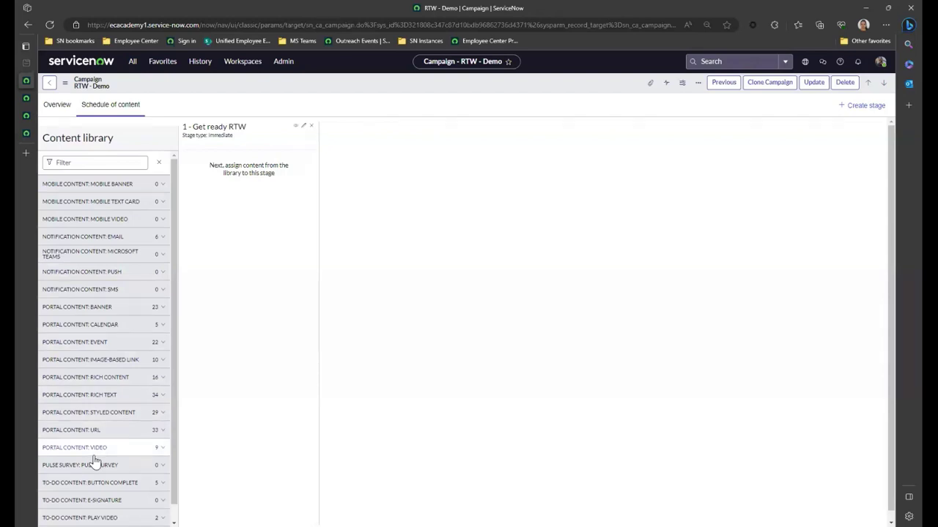
pyautogui.click(91, 161)
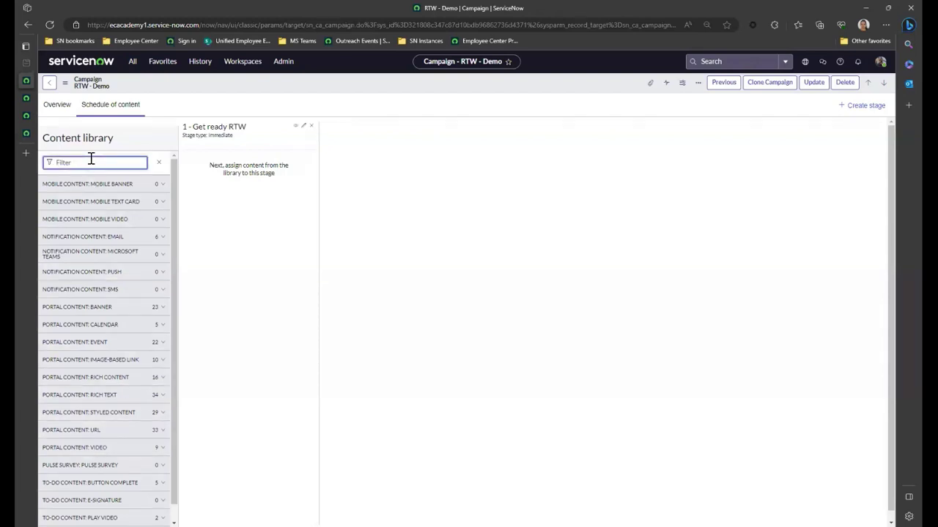
pyautogui.write('R')
pyautogui.press('BackSpace')
pyautogui.write('return')
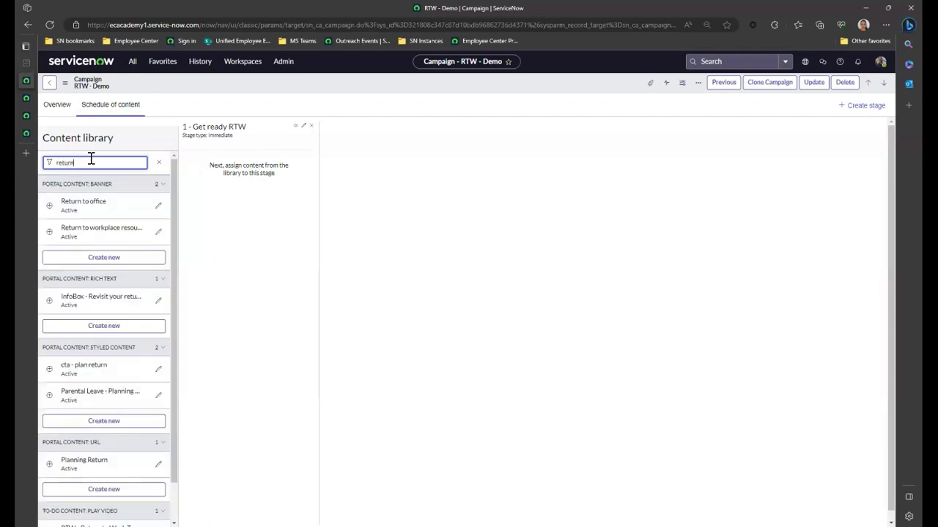
pyautogui.scroll(-1, 107, 414)
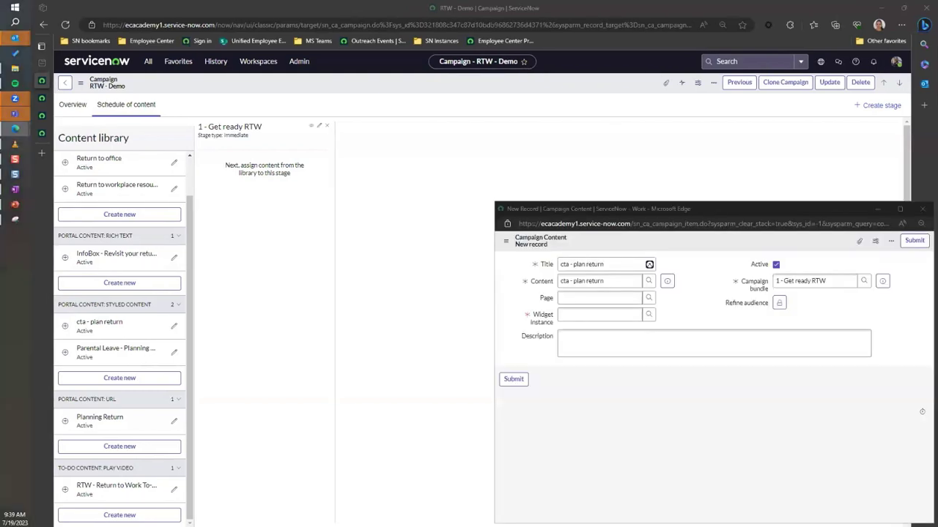
pyautogui.click(693, 210)
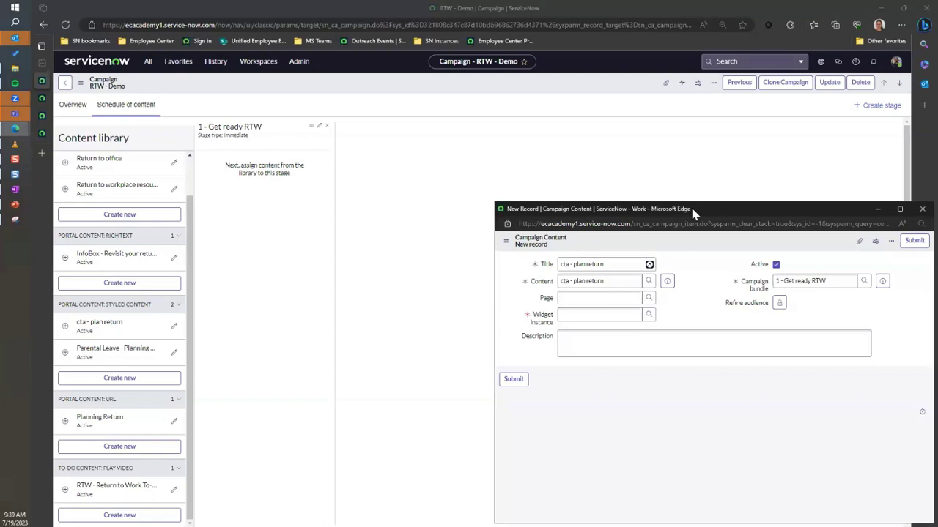
pyautogui.moveTo(693, 211); pyautogui.dragTo(612, 173)
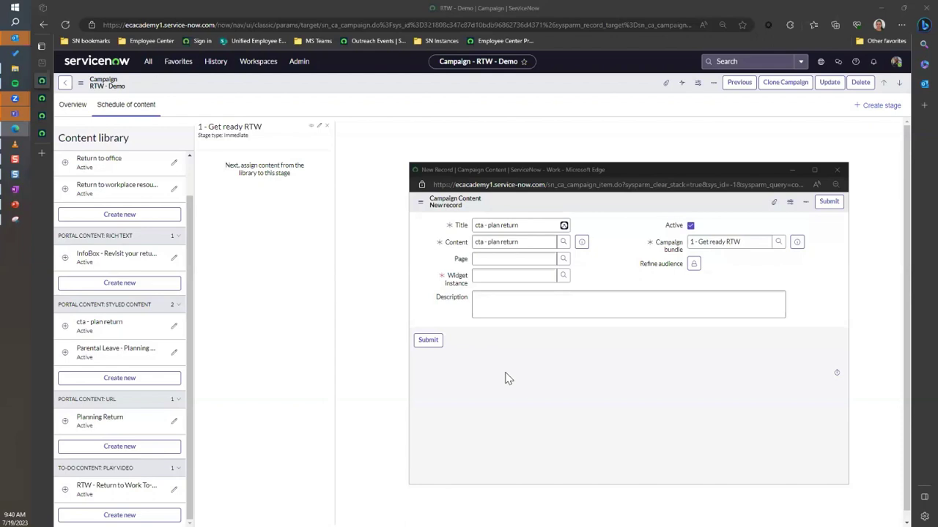
pyautogui.moveTo(643, 172); pyautogui.dragTo(589, 144)
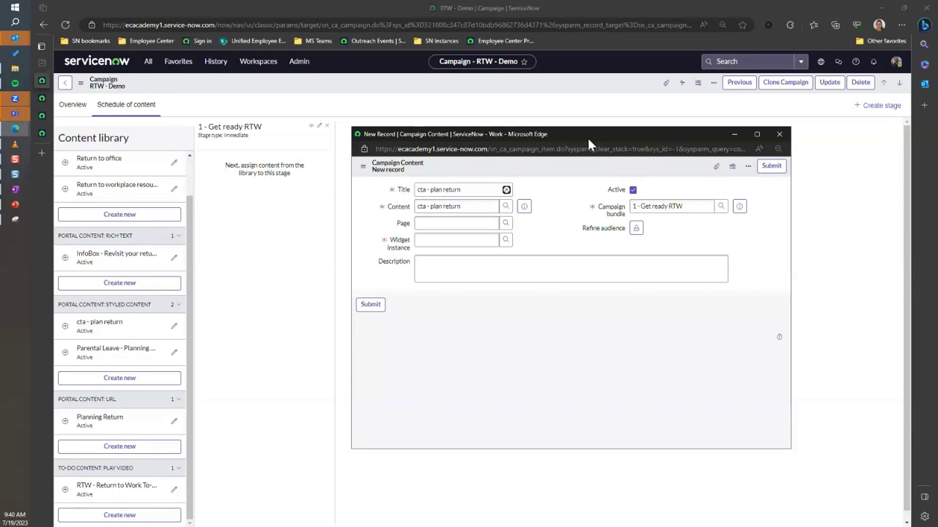
pyautogui.click(454, 240)
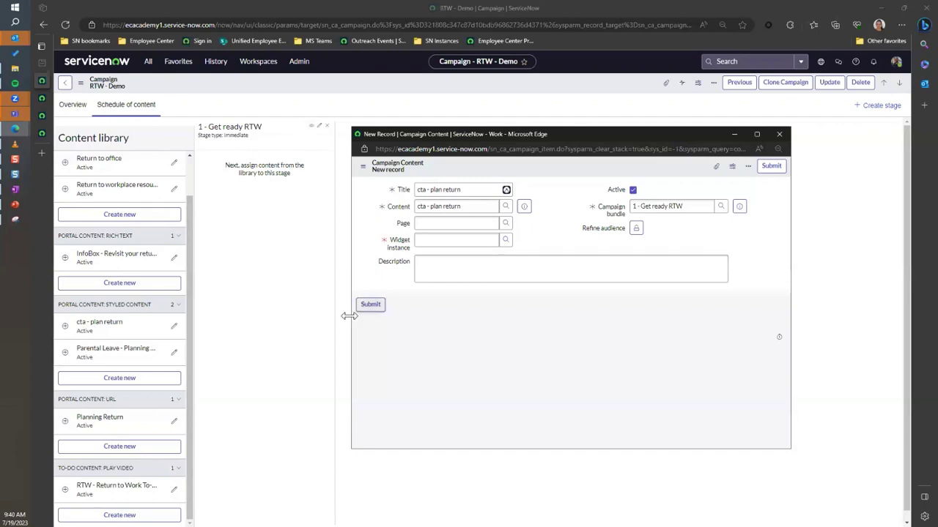
pyautogui.click(505, 242)
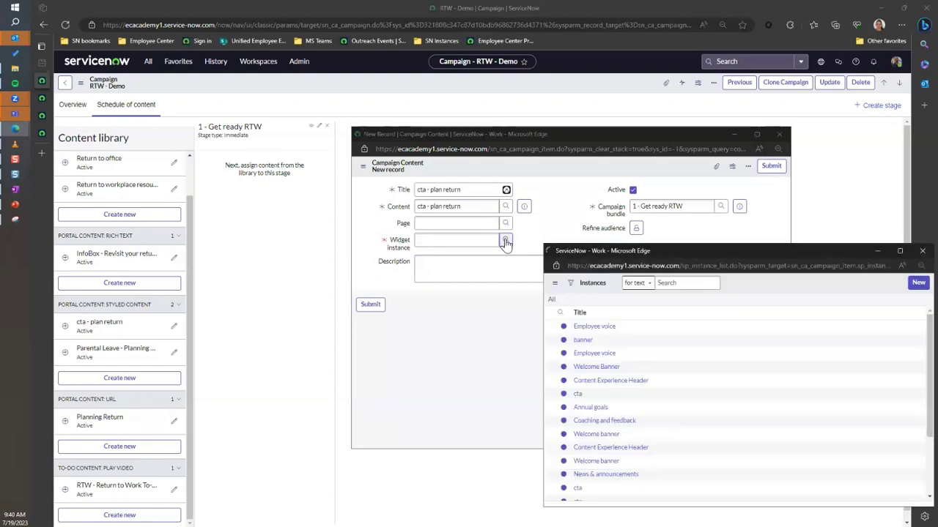
pyautogui.click(922, 251)
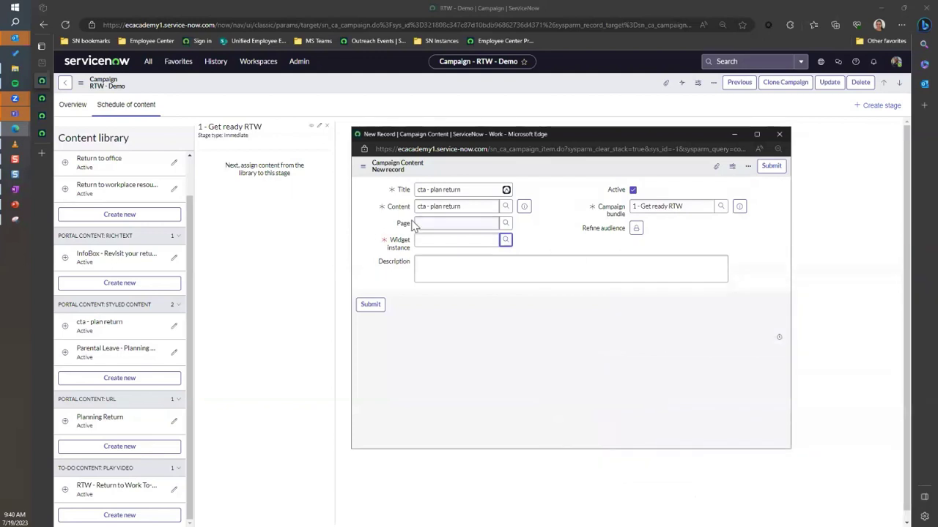
# Assign cta - plan return to the ec_pro_dashboard page and the Content Experience Header widget instance, and submit it to the first stage
pyautogui.click(505, 223)
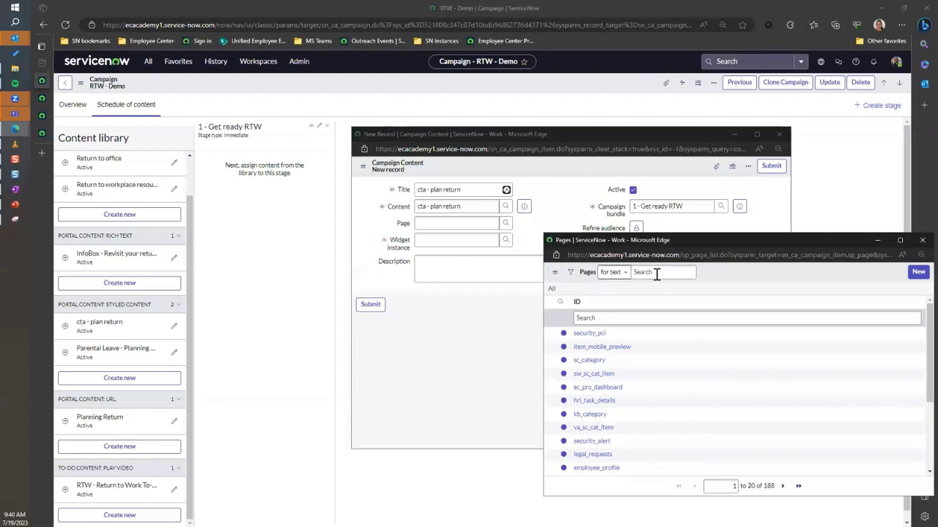
pyautogui.click(656, 272)
pyautogui.write('pro')
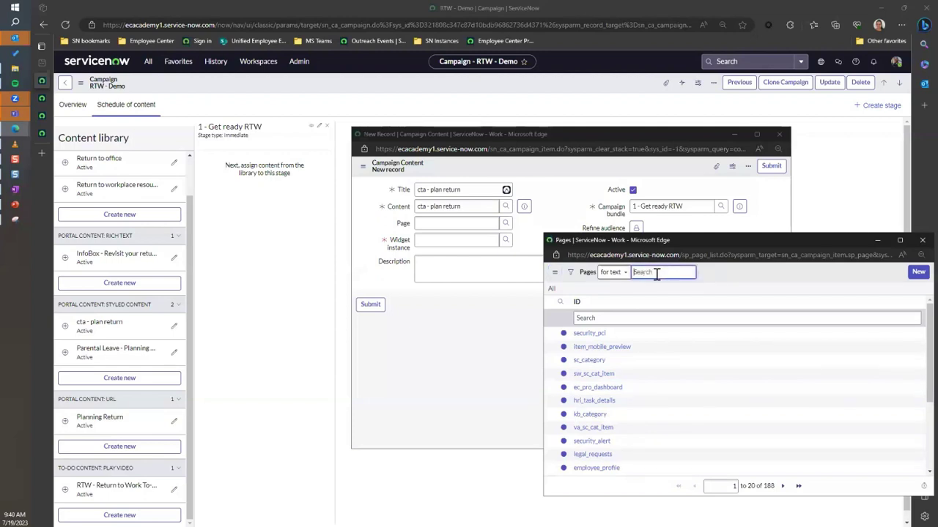
pyautogui.press('Return')
pyautogui.click(599, 335)
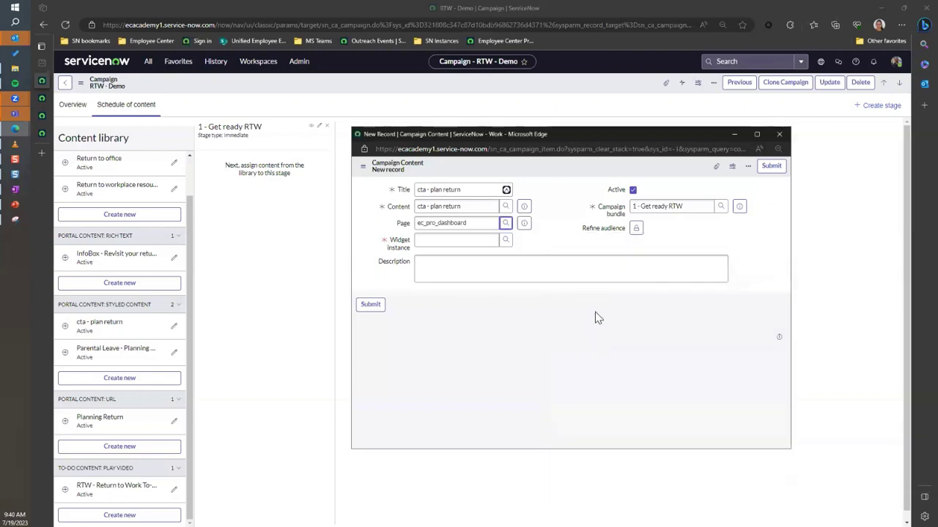
pyautogui.click(506, 240)
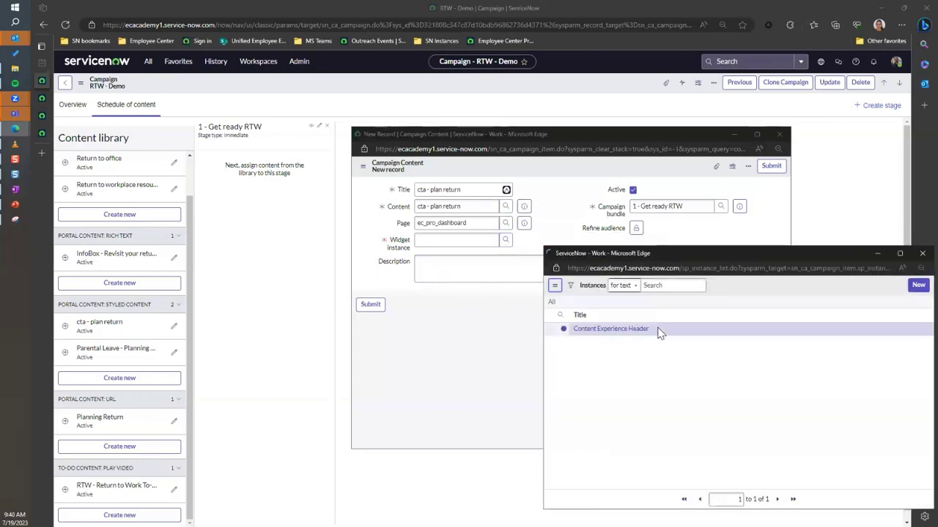
pyautogui.click(623, 350)
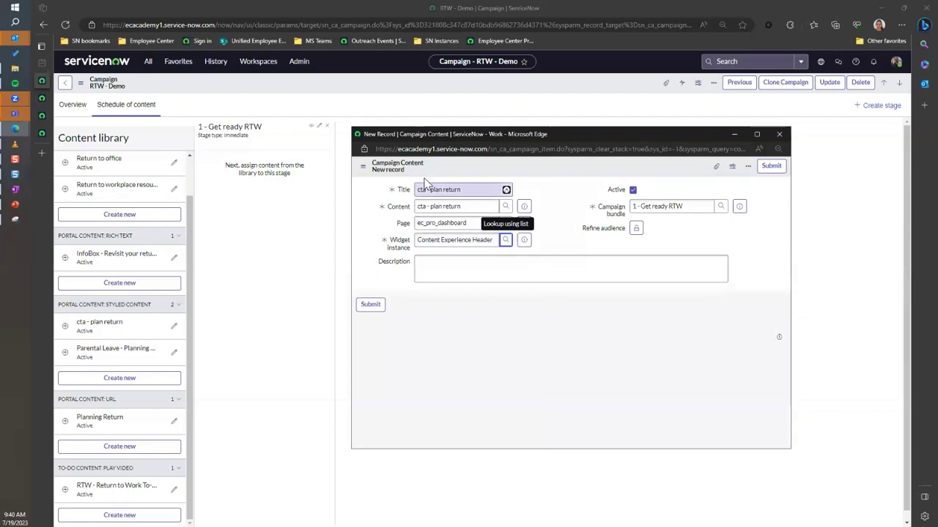
pyautogui.click(374, 305)
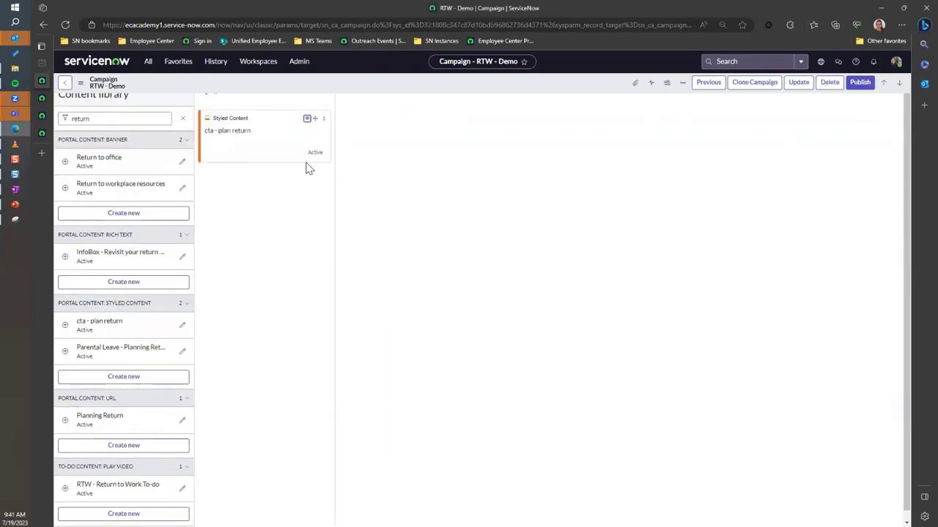
# Preview the cta - plan return content in the Get ready RTW stage and close the preview
pyautogui.click(307, 163)
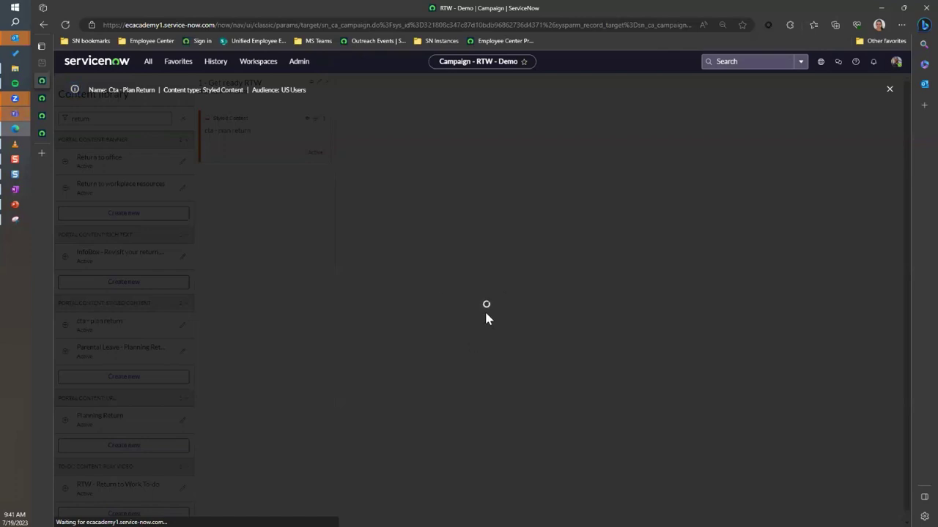
pyautogui.click(889, 89)
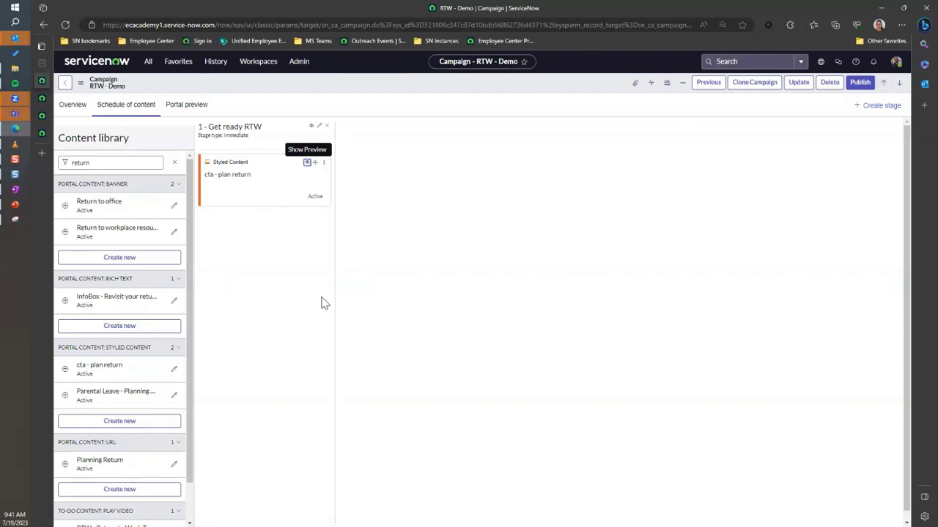
# Start a second stage titled "2 - return to work" with the Fixed Date trigger type
pyautogui.click(872, 105)
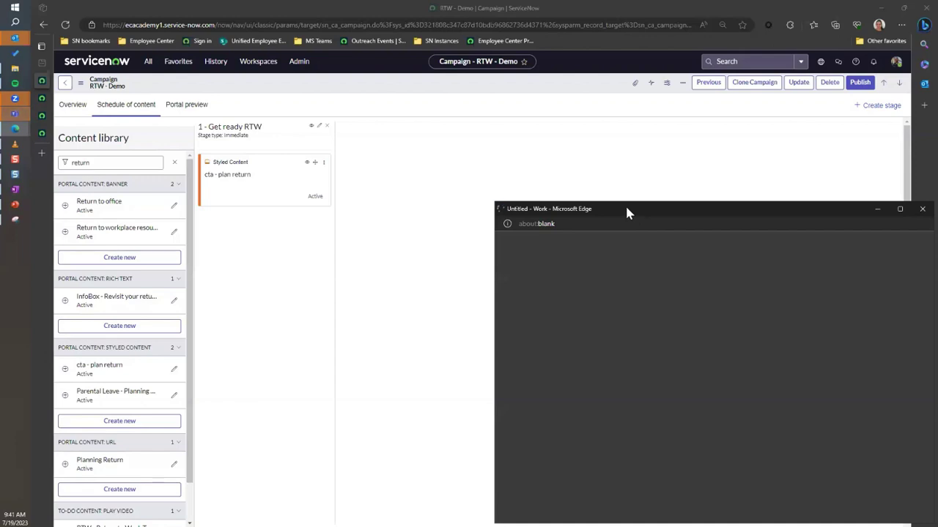
pyautogui.moveTo(626, 210); pyautogui.dragTo(542, 145)
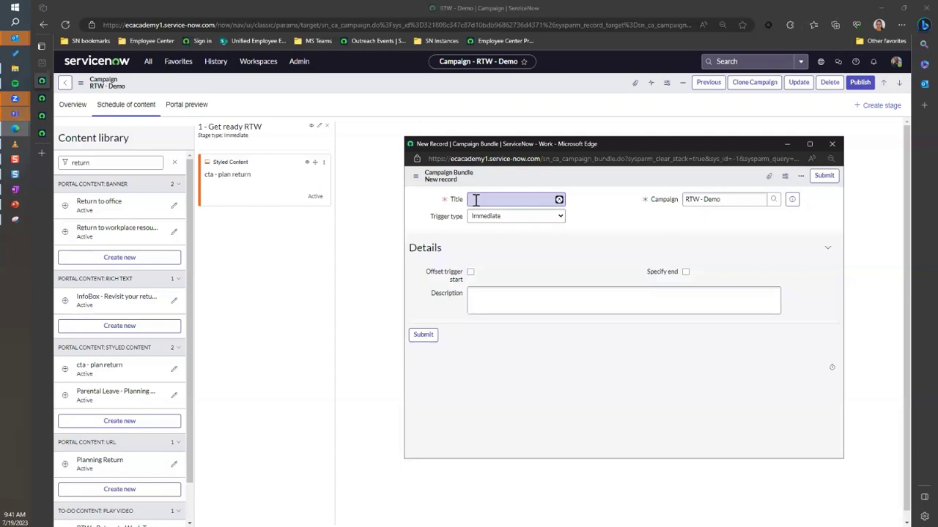
pyautogui.click(475, 199)
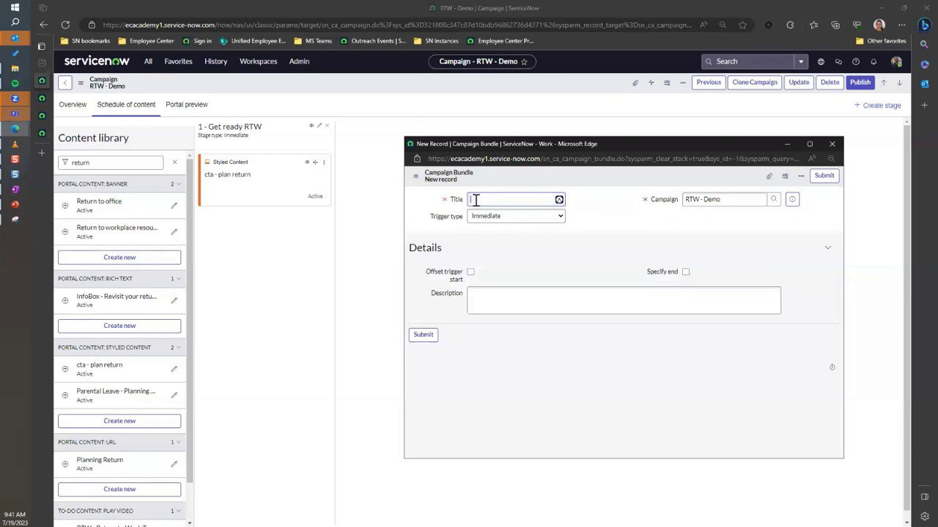
pyautogui.write('2 return to work')
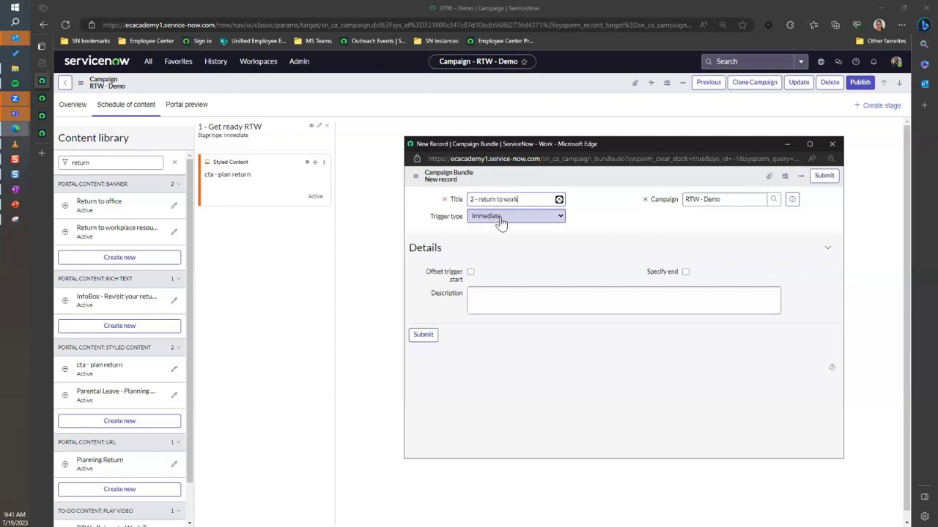
pyautogui.click(495, 217)
pyautogui.click(499, 239)
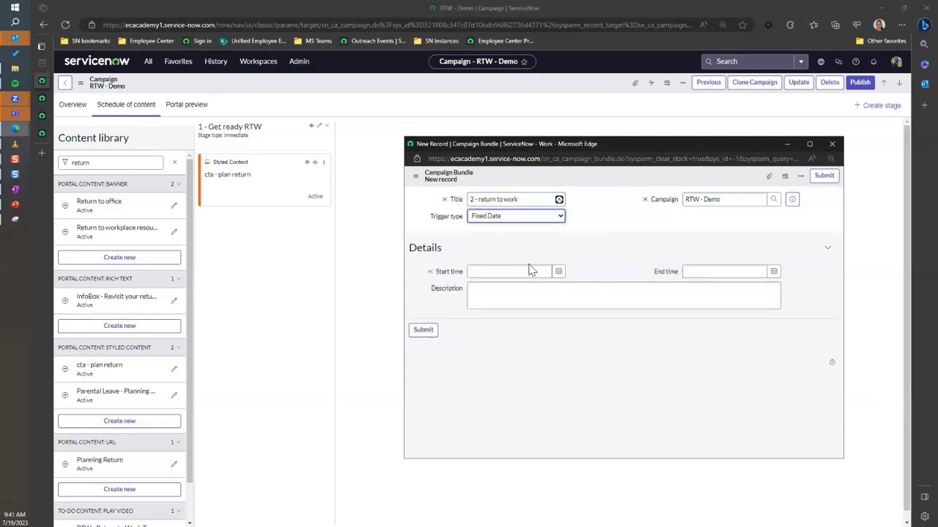
pyautogui.click(558, 271)
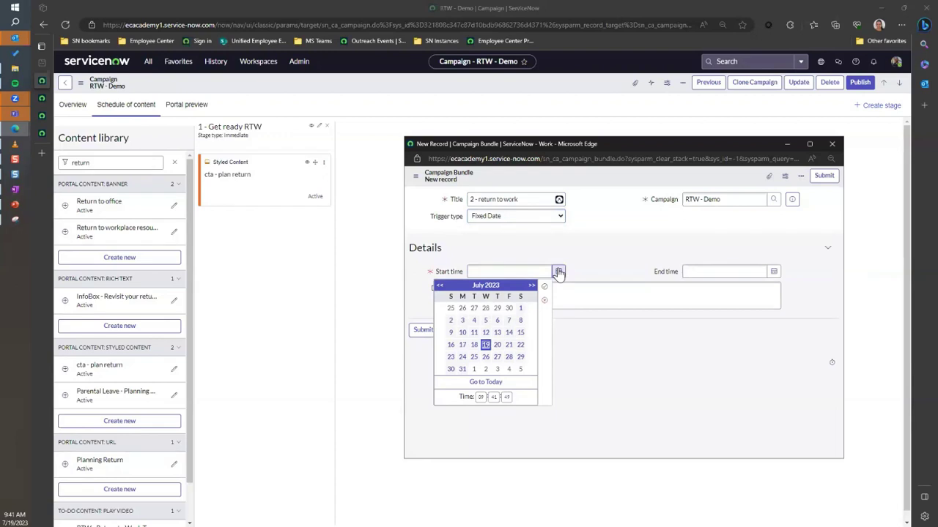
pyautogui.click(485, 369)
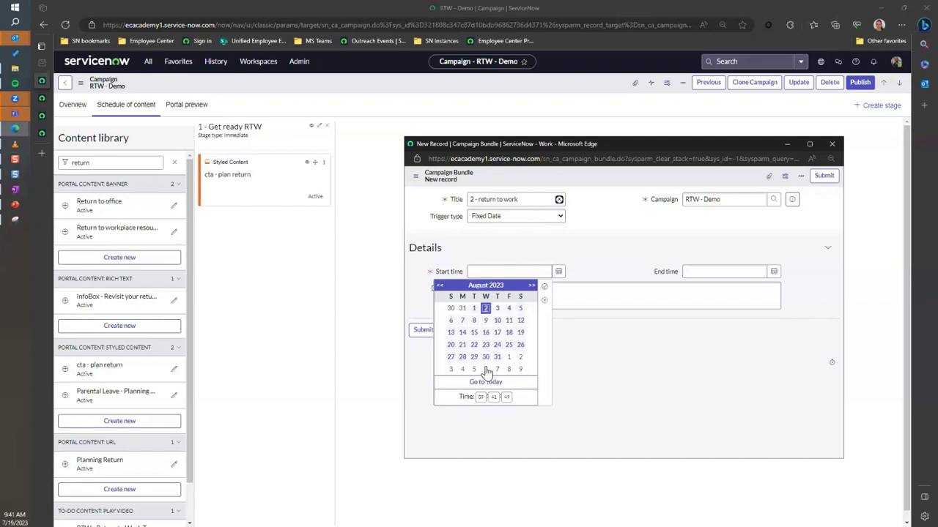
pyautogui.click(676, 337)
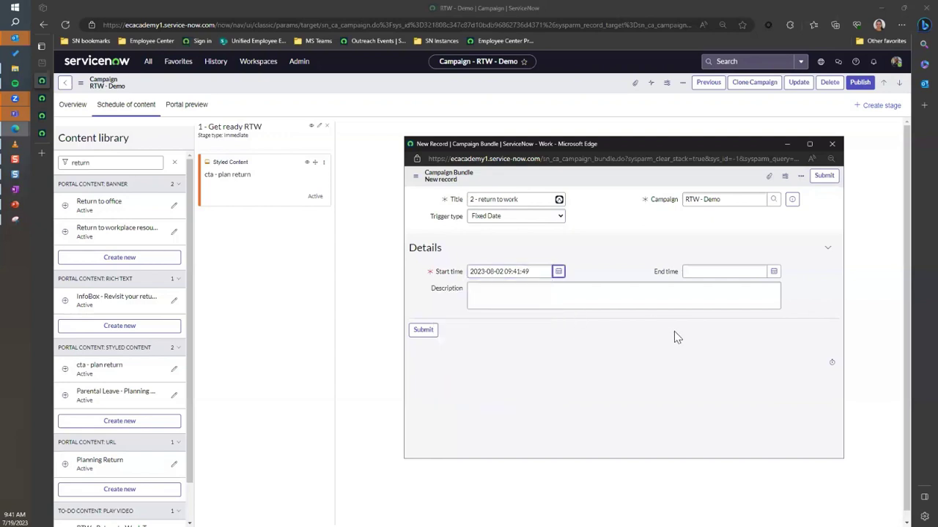
pyautogui.click(515, 271)
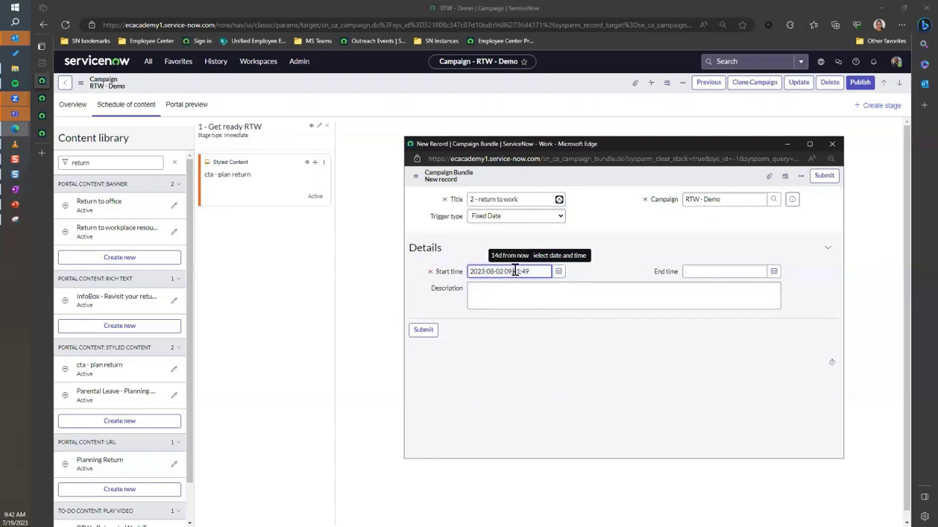
pyautogui.click(557, 271)
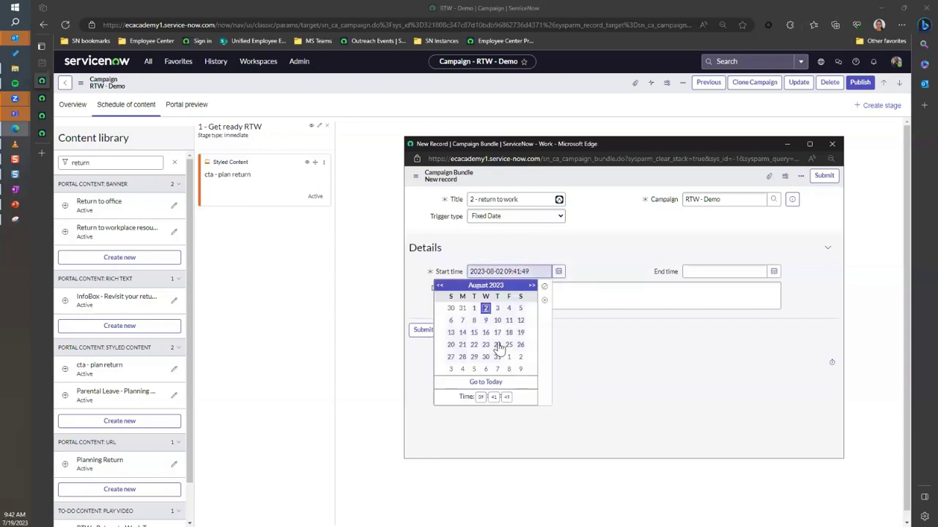
pyautogui.click(506, 397)
pyautogui.click(545, 286)
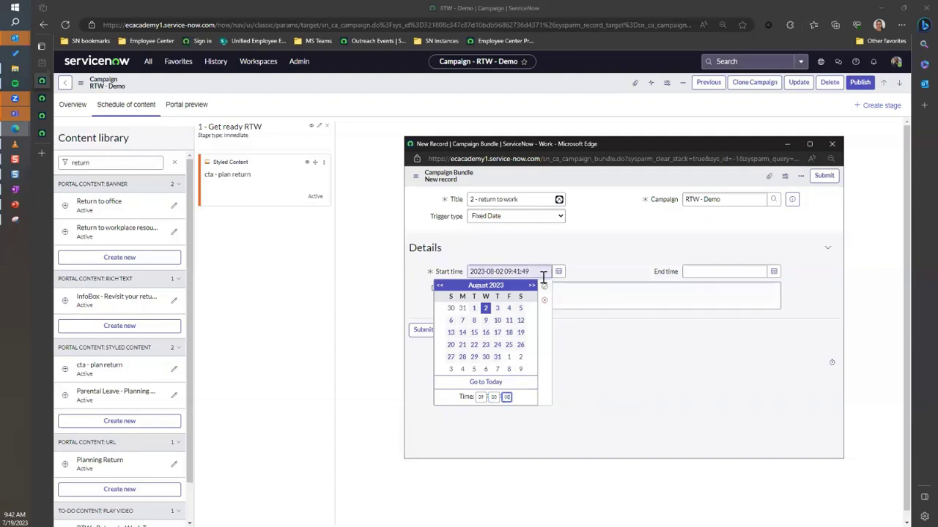
pyautogui.click(418, 333)
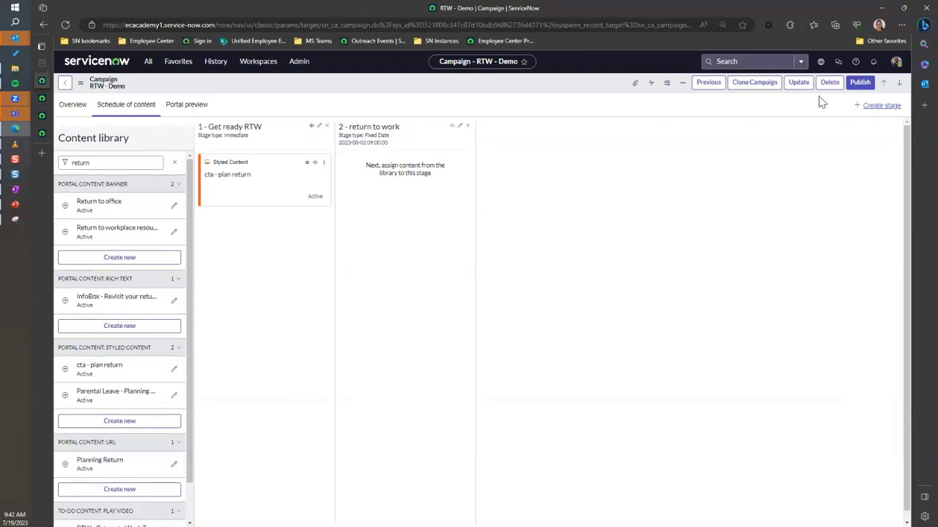
# Start a third stage titled "3 - closing of RTW" with the To-do Completion trigger type
pyautogui.click(872, 110)
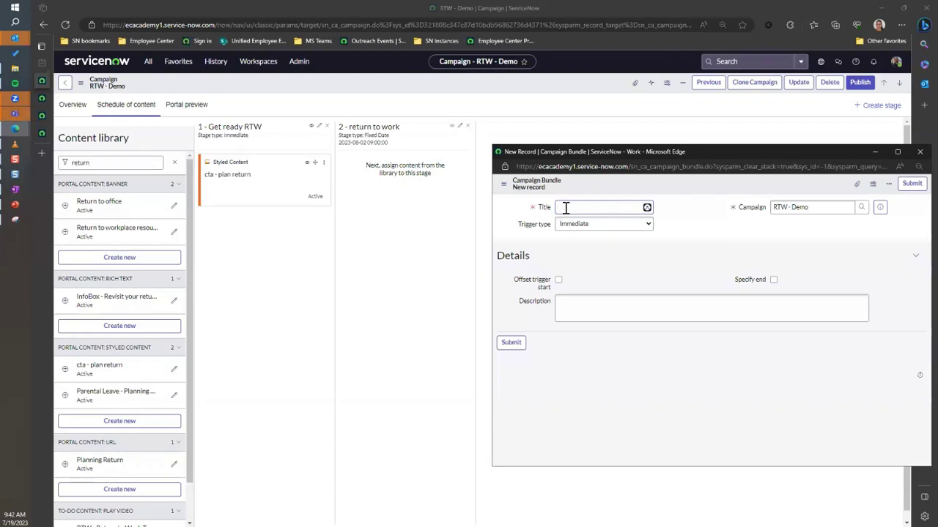
pyautogui.write('3 - Closing of RTW')
pyautogui.click(593, 225)
pyautogui.click(593, 268)
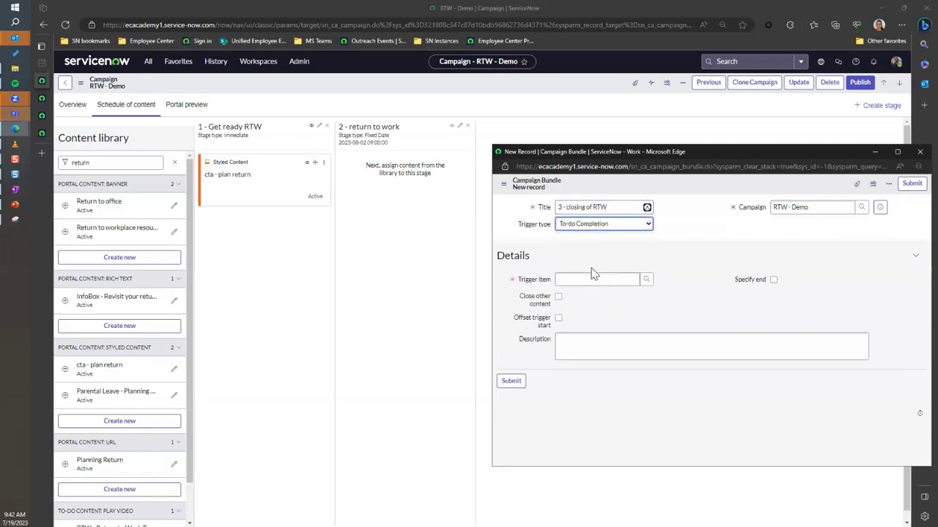
# Look up trigger items for the new third stage and discard the unsubmitted stage
pyautogui.click(645, 279)
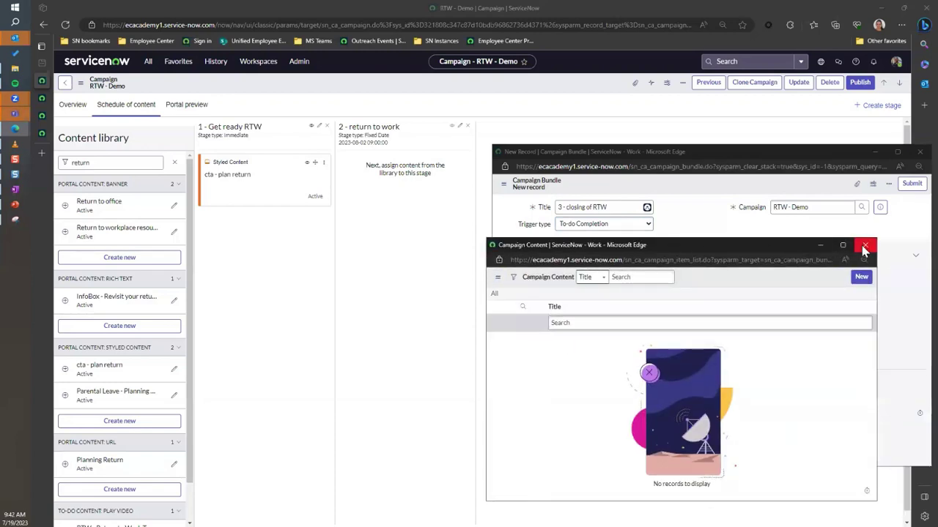
pyautogui.click(864, 246)
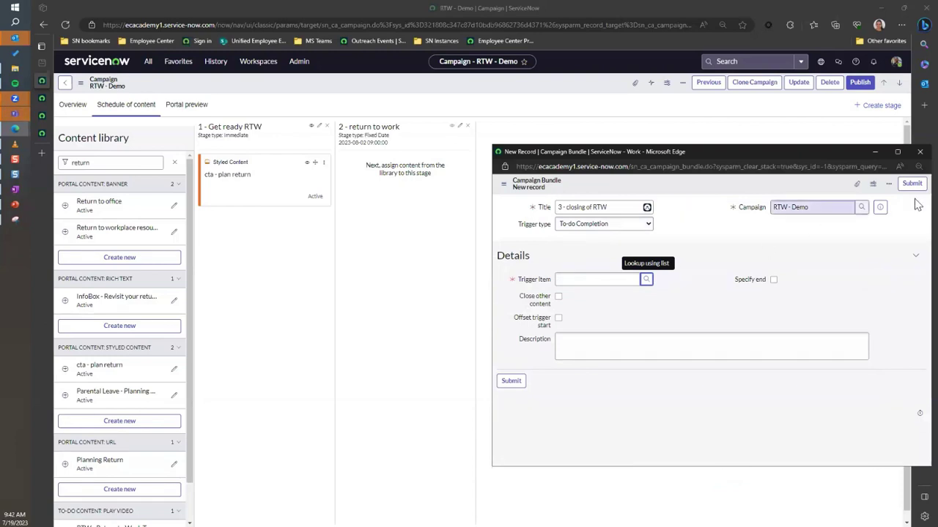
pyautogui.click(919, 151)
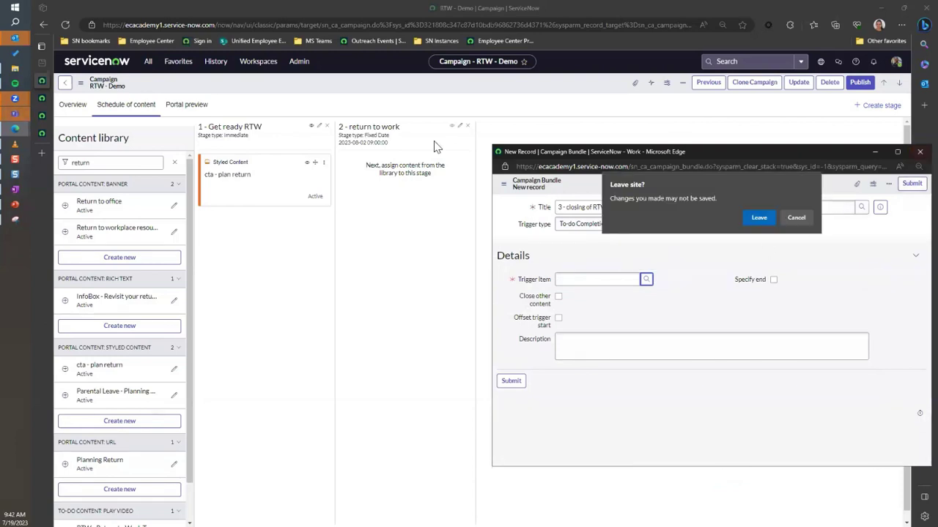
pyautogui.click(757, 217)
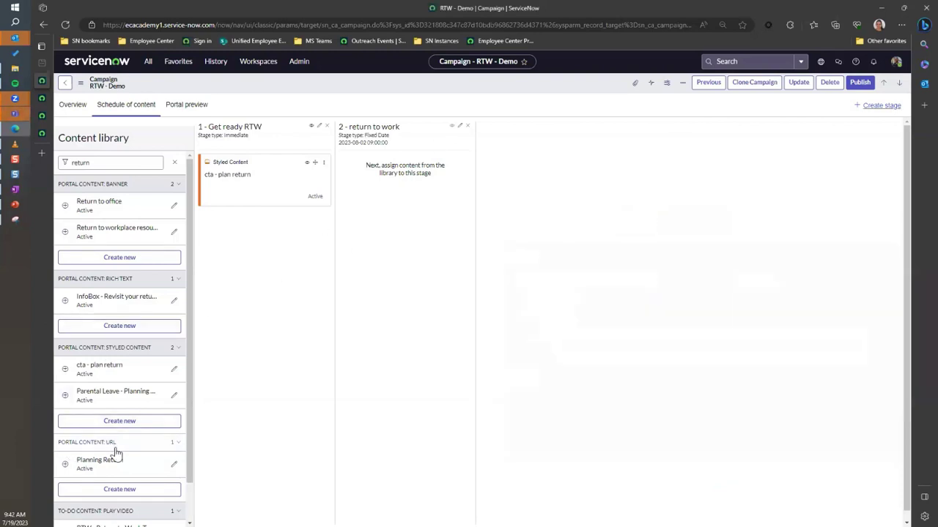
# Filter the content library by "survey" and assign RTW - Survey Banner to the 2 - return to work stage
pyautogui.click(131, 164)
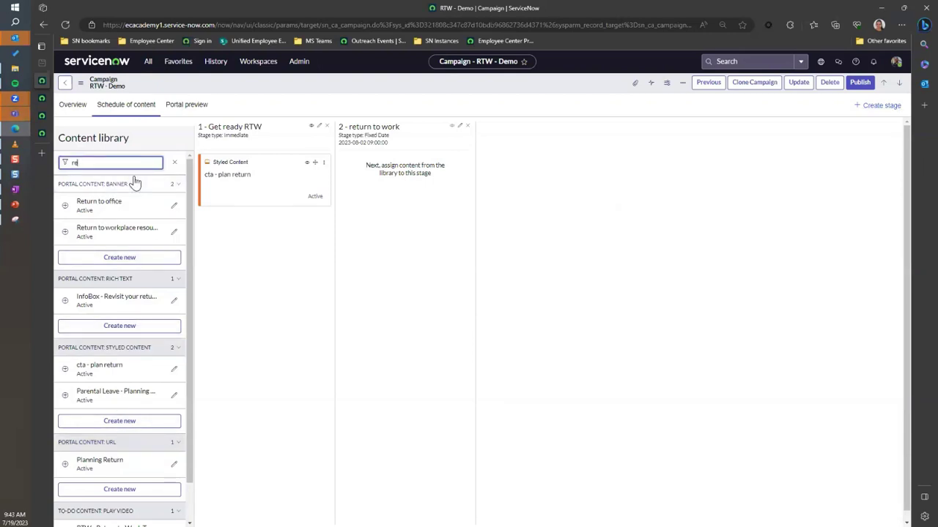
pyautogui.press('BackSpace')
pyautogui.press('BackSpace')
pyautogui.write('survey')
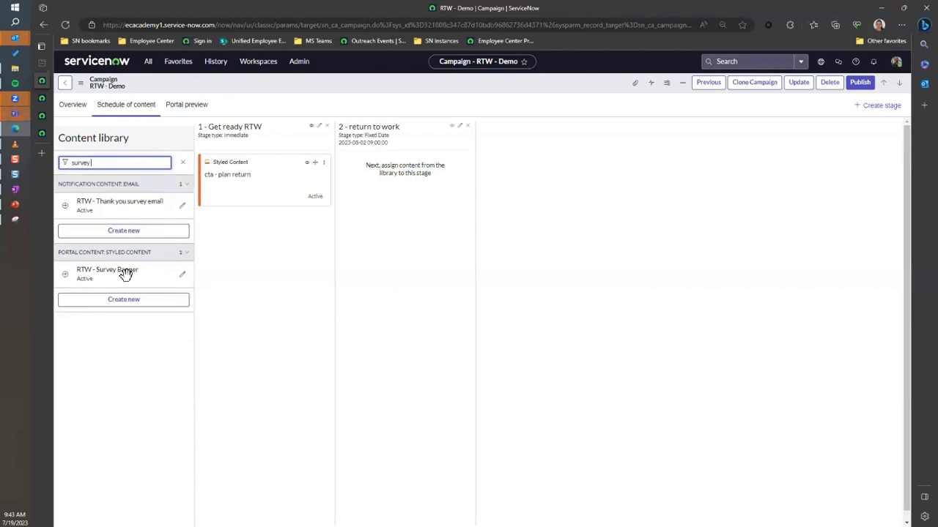
pyautogui.moveTo(126, 273); pyautogui.dragTo(415, 191)
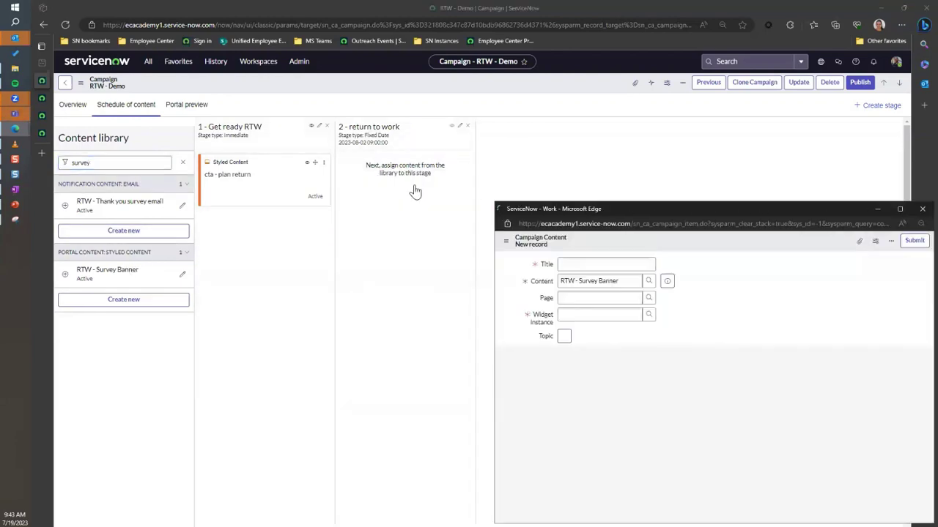
# Set the page of the RTW - Survey Banner campaign content to ec_pro_dashboard
pyautogui.click(649, 314)
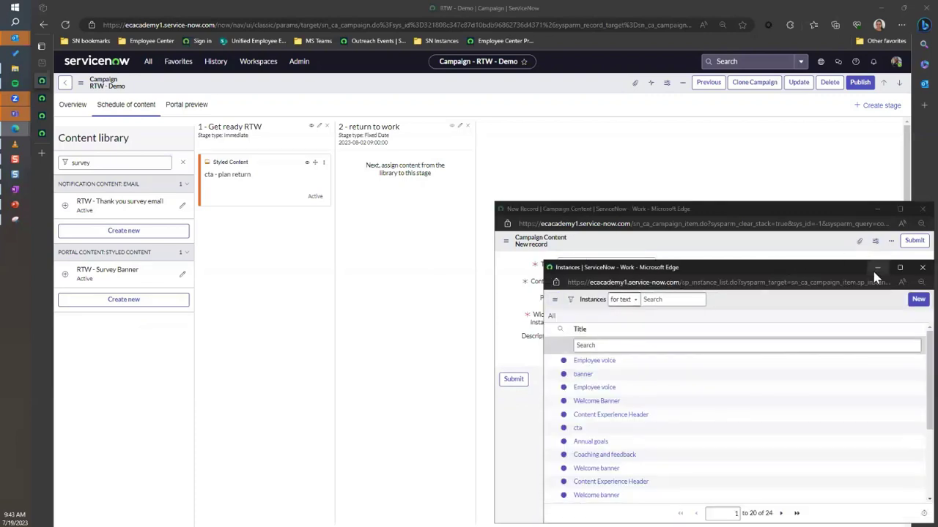
pyautogui.click(877, 268)
pyautogui.click(649, 298)
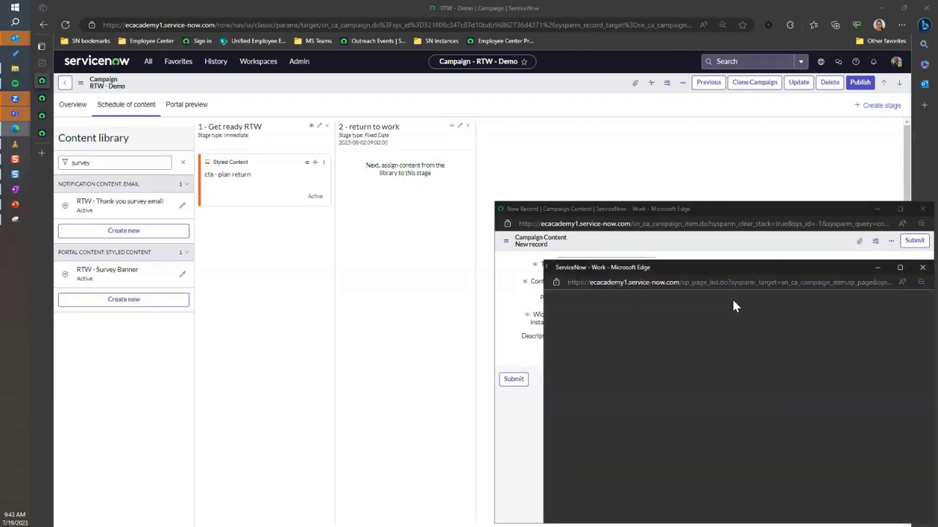
pyautogui.click(659, 299)
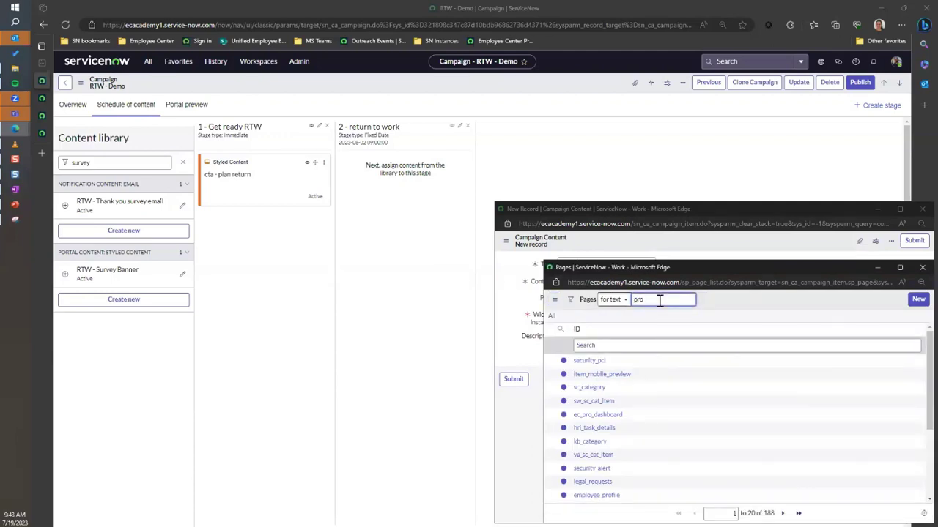
pyautogui.write('ec_pro')
pyautogui.press('Return')
pyautogui.click(603, 362)
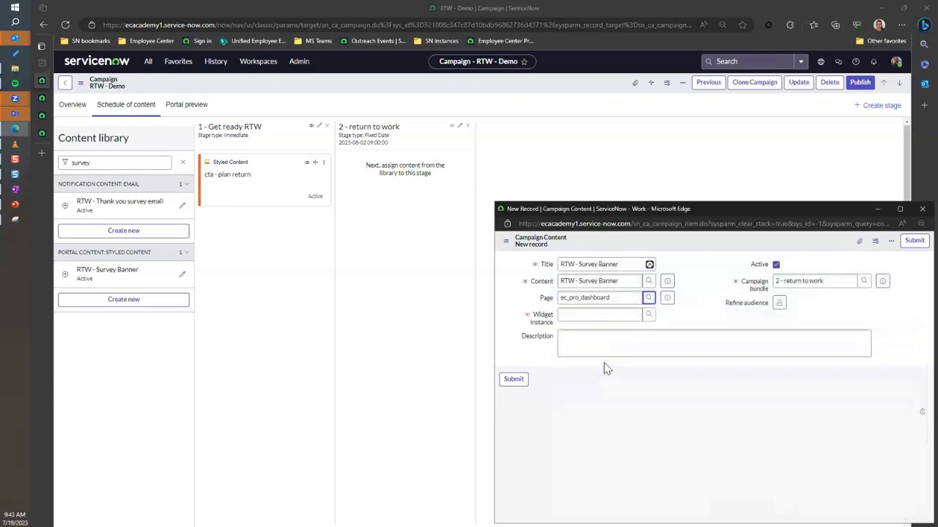
# Set the survey banner's widget instance to Content Experience Header and submit the campaign content
pyautogui.click(649, 315)
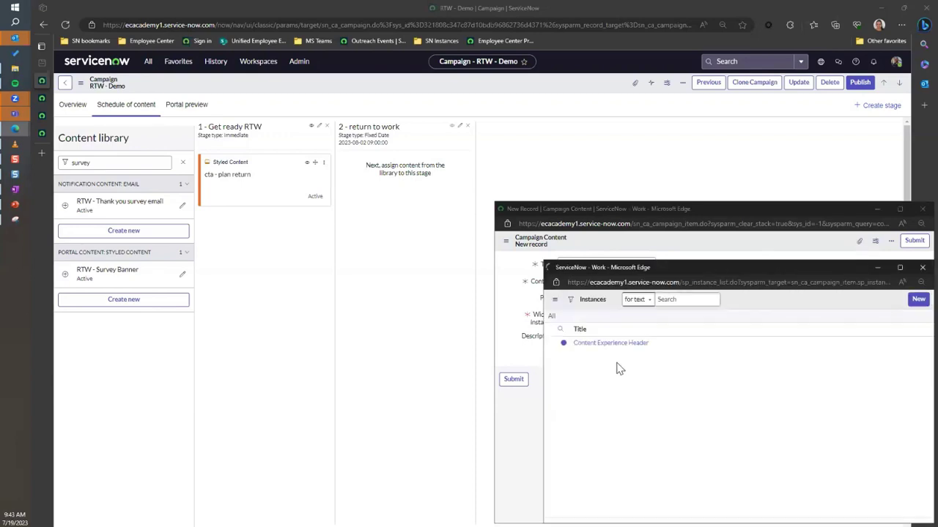
pyautogui.click(611, 361)
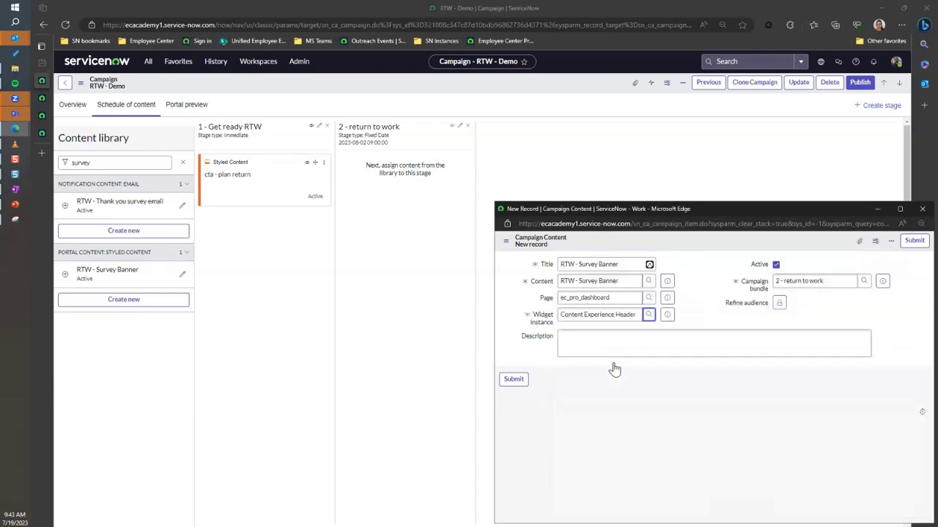
pyautogui.click(513, 379)
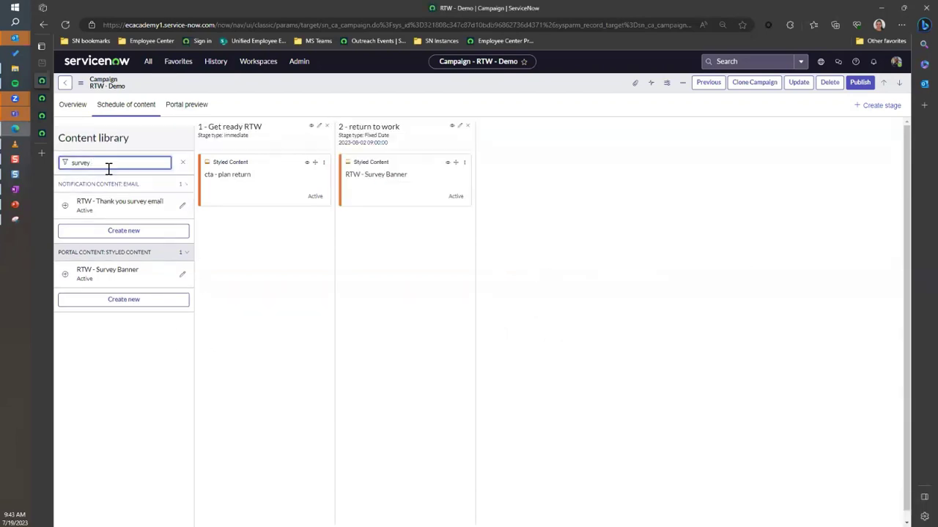
# Filter the content library by "RTw", assign RTW - Return to Work To-do to the 2 - return to work stage, and submit it
pyautogui.click(108, 161)
pyautogui.hotkey('ctrl', 'a')
pyautogui.write('R')
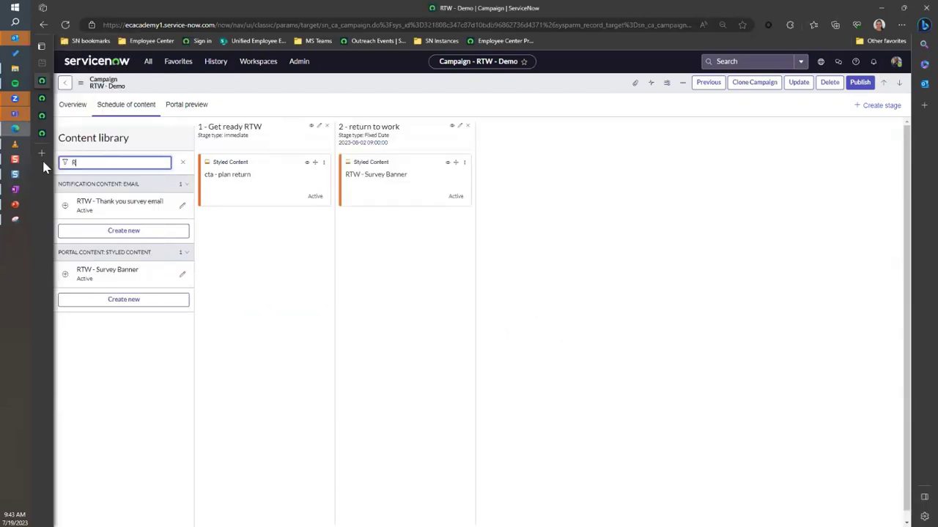
pyautogui.write('Tw')
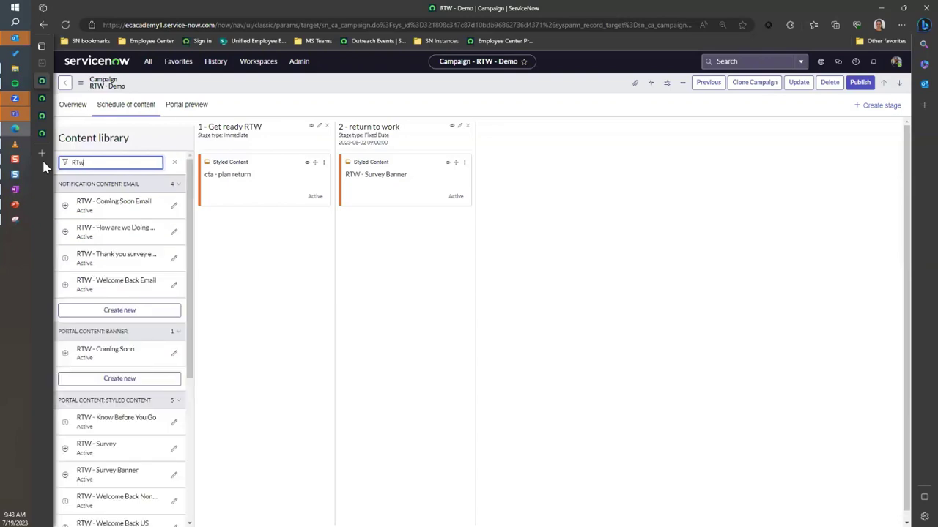
pyautogui.scroll(-5, 147, 388)
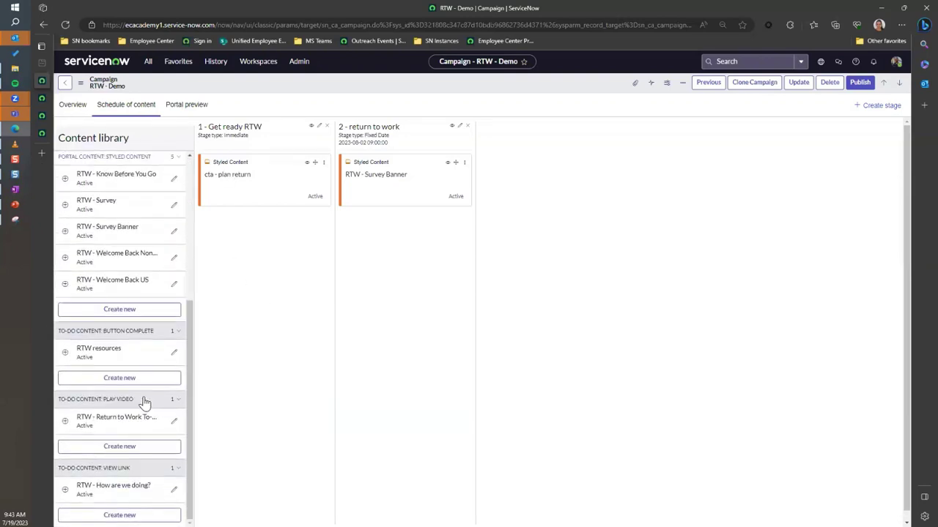
pyautogui.moveTo(115, 418); pyautogui.dragTo(405, 235)
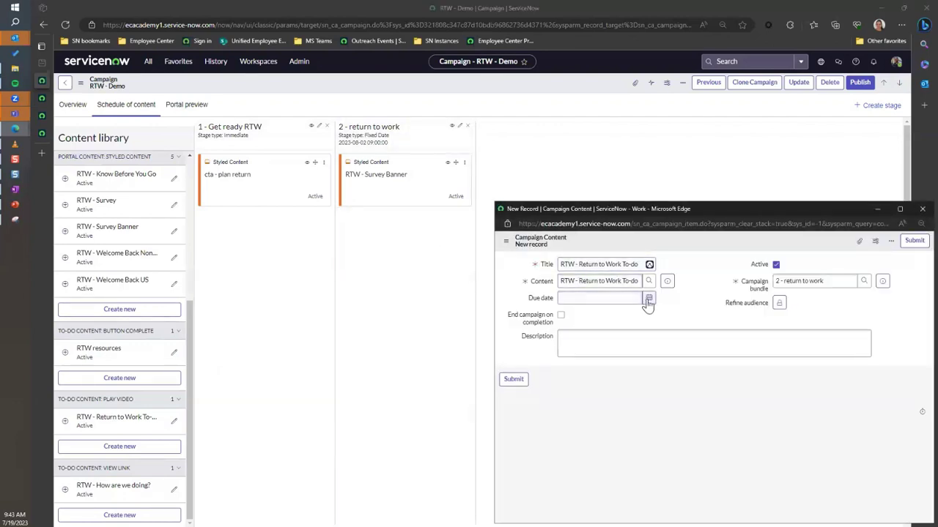
pyautogui.click(513, 380)
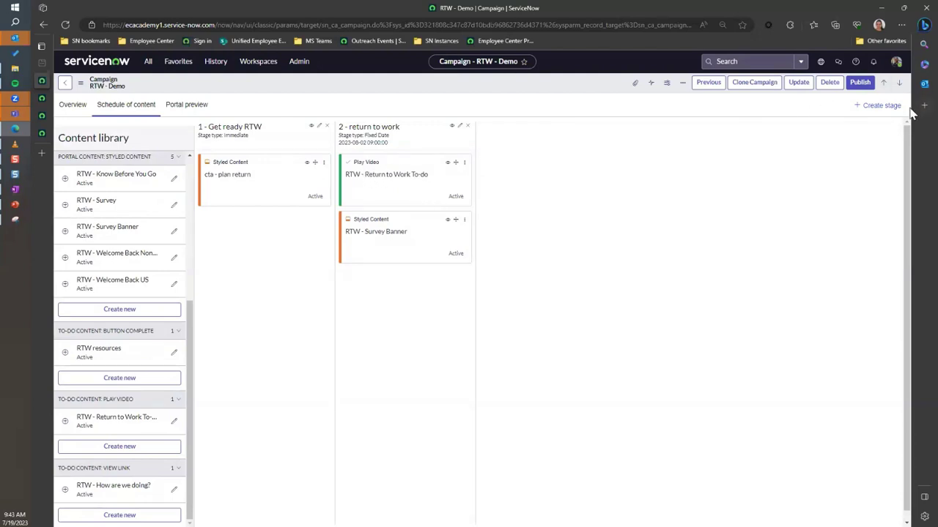
# Start a new stage titled "3 - Thank You!" with the To-do Completion trigger type
pyautogui.click(881, 105)
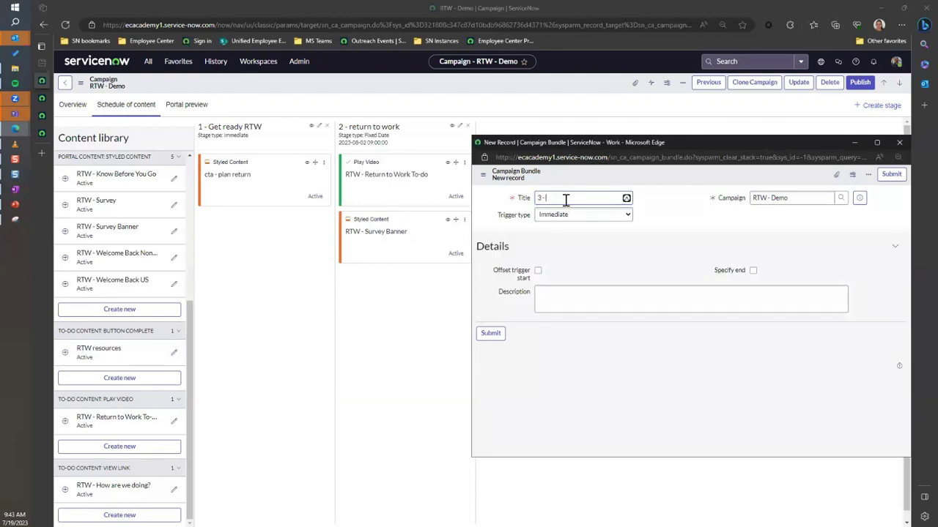
pyautogui.write('3 - Thank You!')
pyautogui.click(582, 214)
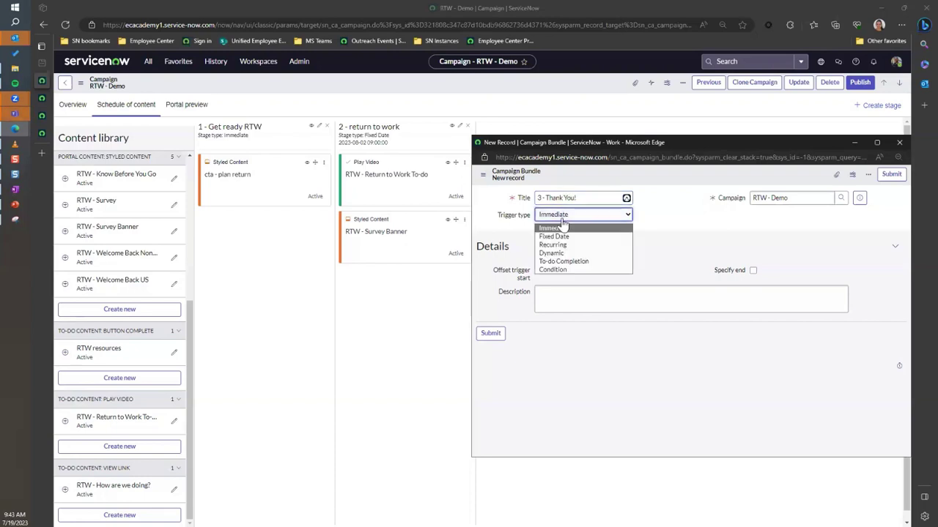
pyautogui.click(574, 258)
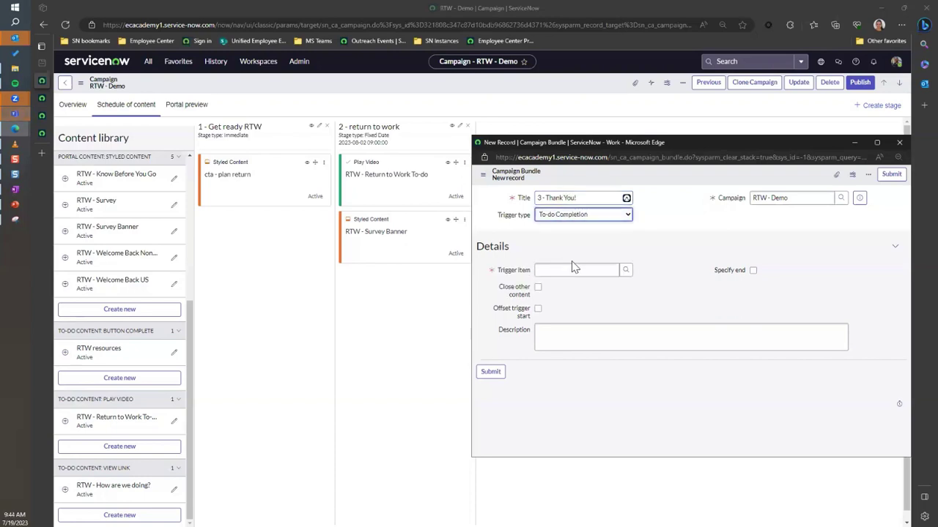
# Set the third stage's trigger item to RTW - Return to Work To-do and submit the stage
pyautogui.click(625, 269)
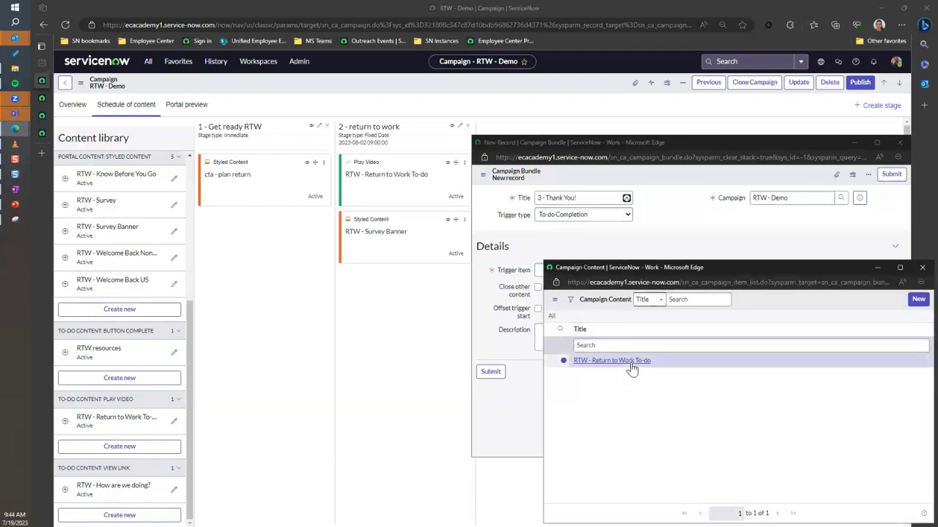
pyautogui.click(627, 356)
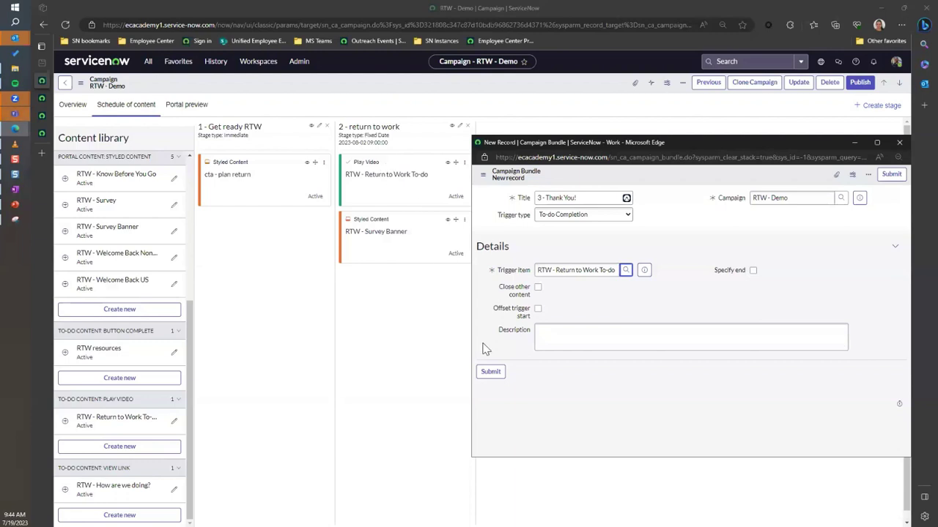
pyautogui.click(489, 372)
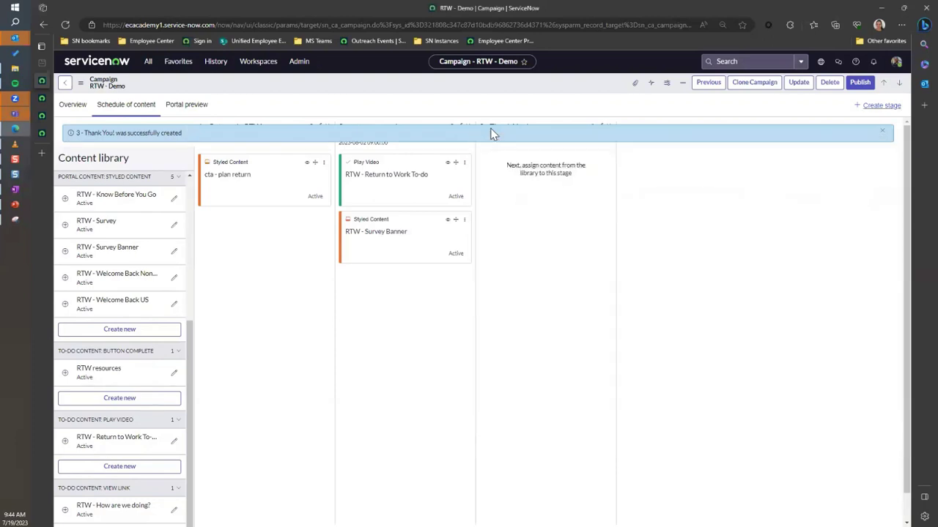
# Filter the content library by "Thank you", assign RTW - Thank you survey email to the 3 - Thank You! stage, and submit it
pyautogui.scroll(5, 100, 164)
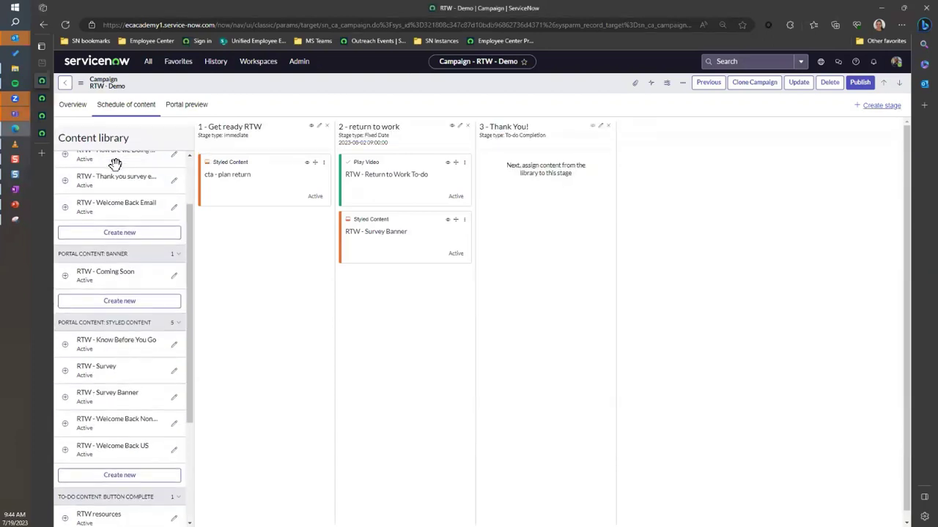
pyautogui.click(108, 163)
pyautogui.press('BackSpace')
pyautogui.press('BackSpace')
pyautogui.press('BackSpace')
pyautogui.write('Thank y')
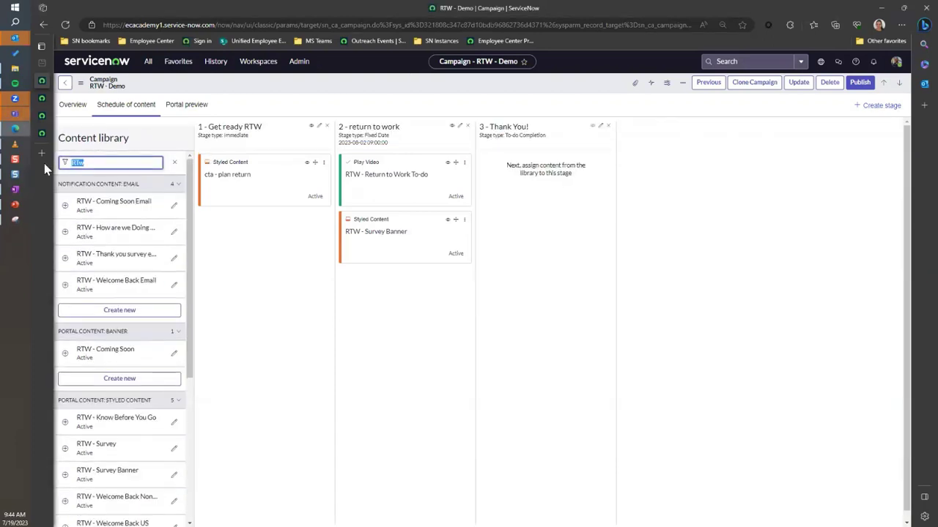
pyautogui.write('ou')
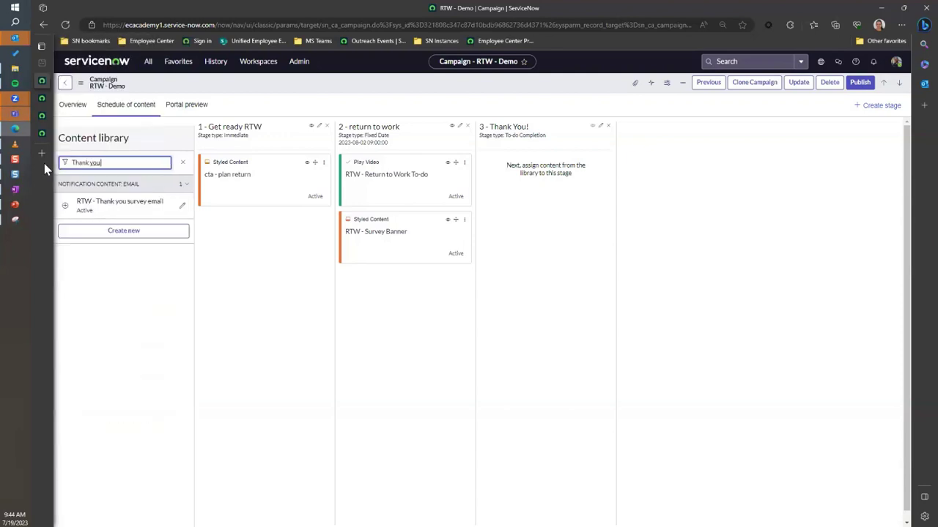
pyautogui.moveTo(100, 201); pyautogui.dragTo(554, 180)
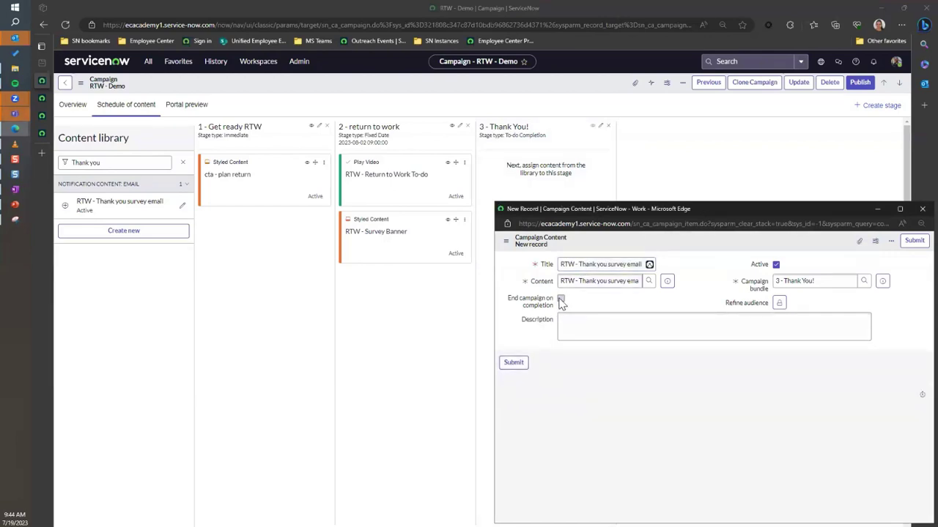
pyautogui.click(514, 362)
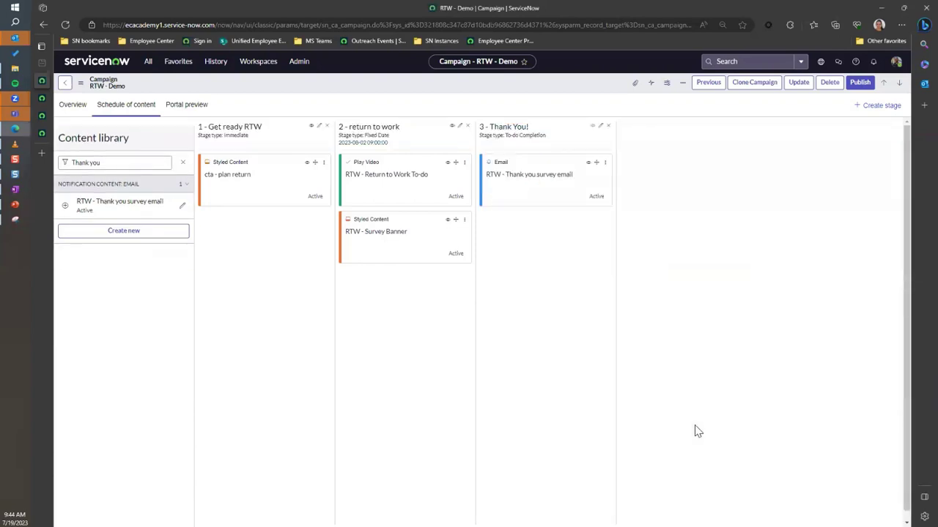
# Move the RTW - Survey Banner card to the 1 - Get ready RTW stage and back to 2 - return to work
pyautogui.moveTo(101, 162); pyautogui.dragTo(66, 163)
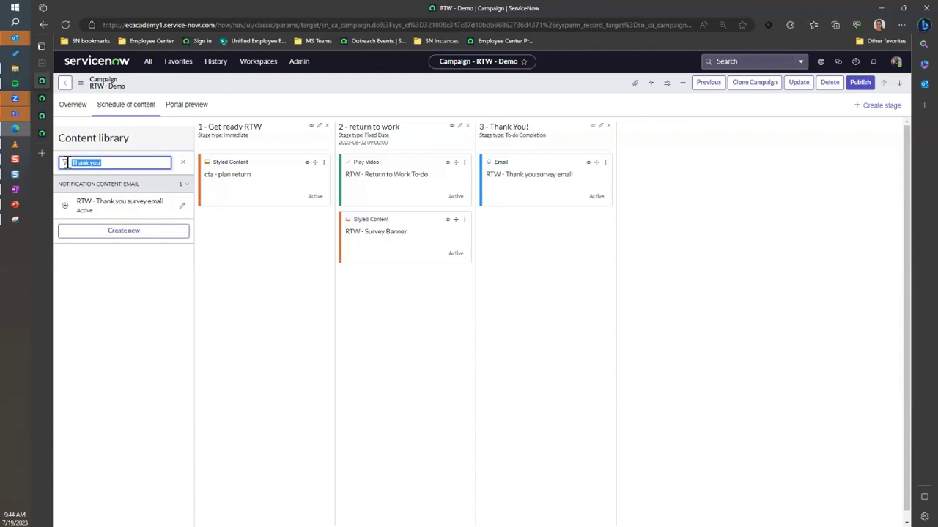
pyautogui.moveTo(396, 230); pyautogui.dragTo(337, 231)
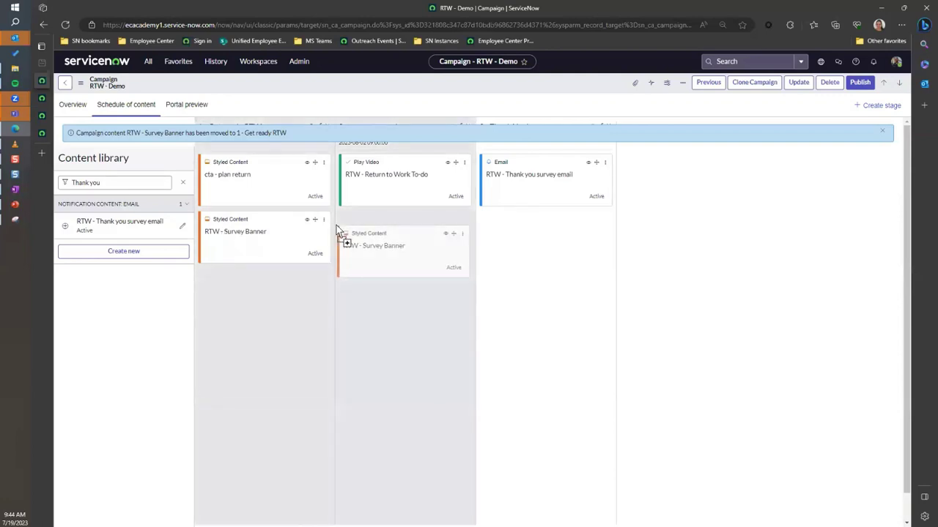
pyautogui.moveTo(337, 231); pyautogui.dragTo(446, 217)
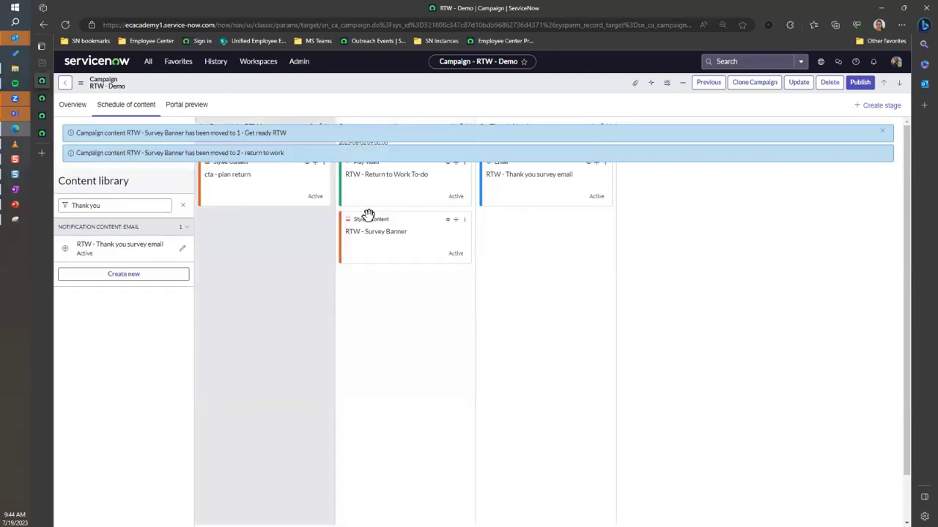
# Clear the filter text of the content library
pyautogui.click(125, 205)
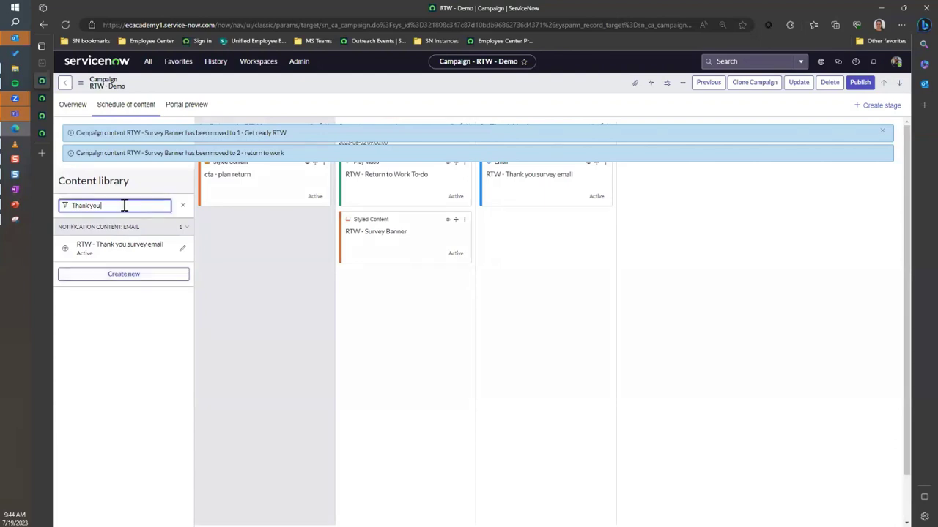
pyautogui.press('BackSpace')
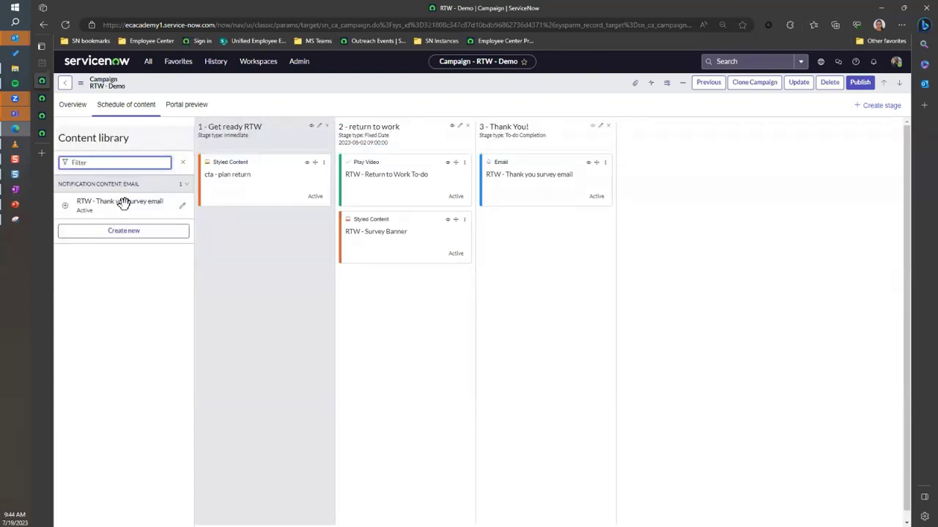
# Filter the content library by "manager" and assign Manager meetup Q2 to the 1 - Get ready RTW stage
pyautogui.write('manager')
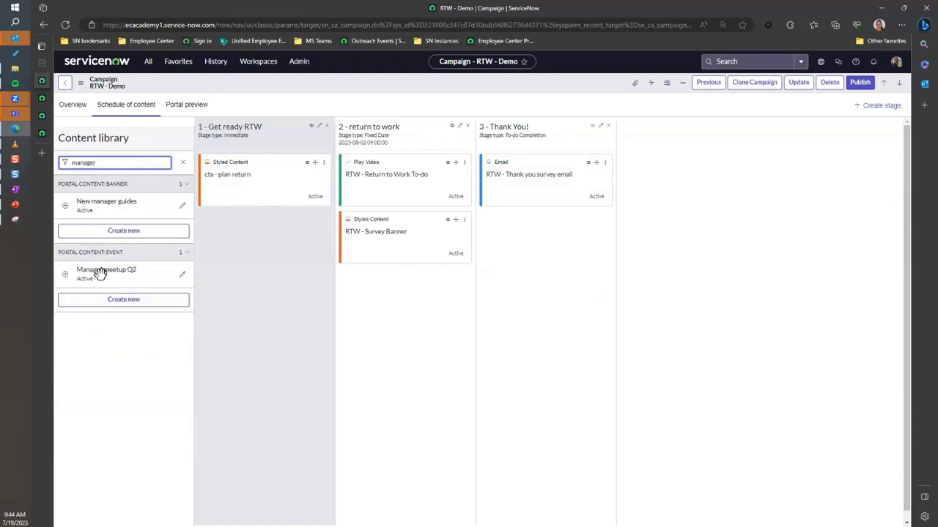
pyautogui.moveTo(100, 272); pyautogui.dragTo(245, 249)
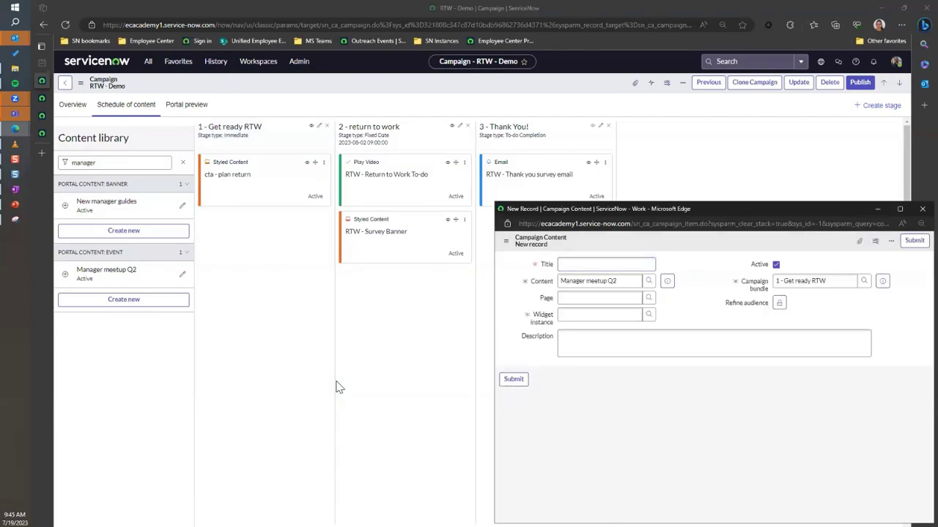
pyautogui.click(649, 314)
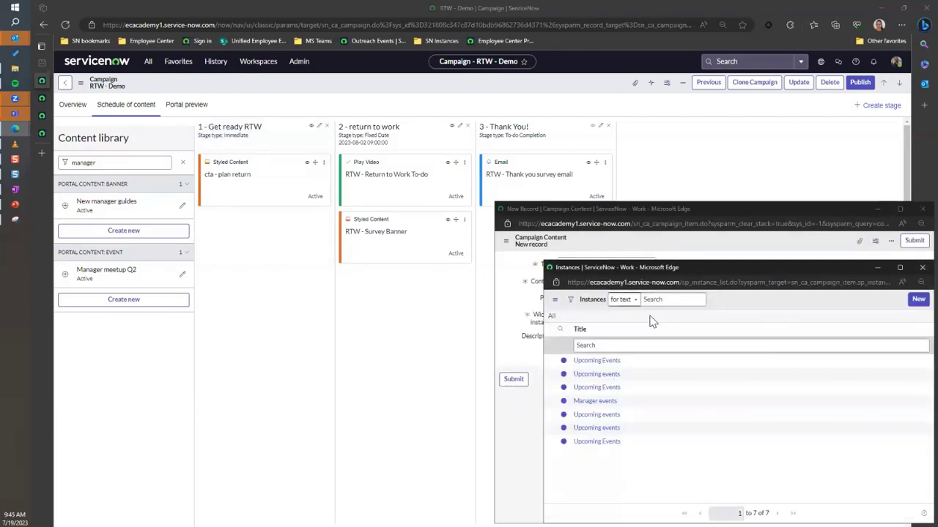
pyautogui.click(922, 268)
# Set the page of the new Manager meetup Q2 campaign content to ec_pro_dashboard
pyautogui.click(581, 298)
pyautogui.write('p')
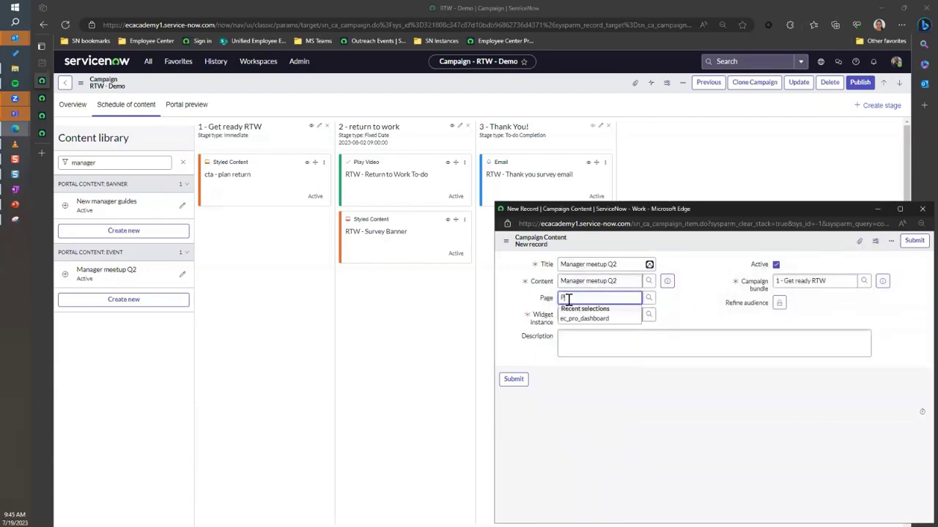
pyautogui.write('PRO')
pyautogui.press('BackSpace')
pyautogui.press('BackSpace')
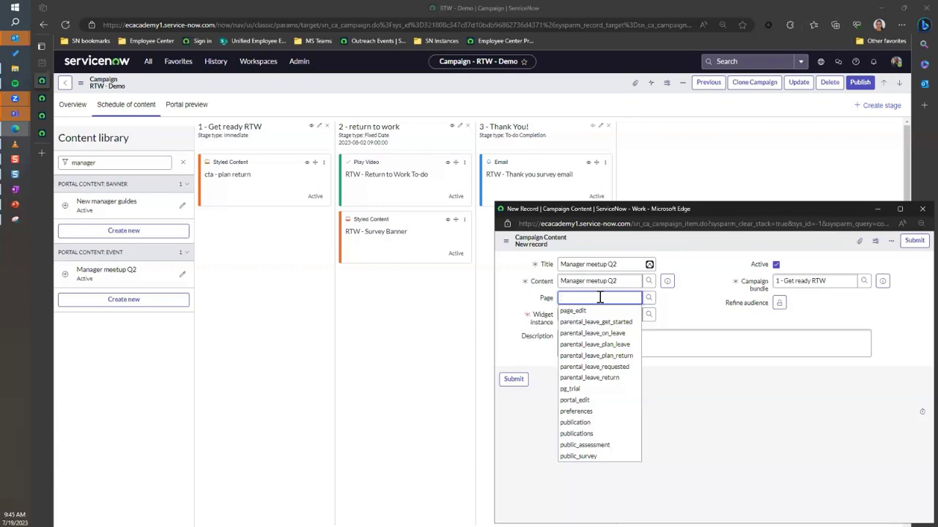
pyautogui.press('BackSpace')
pyautogui.click(593, 319)
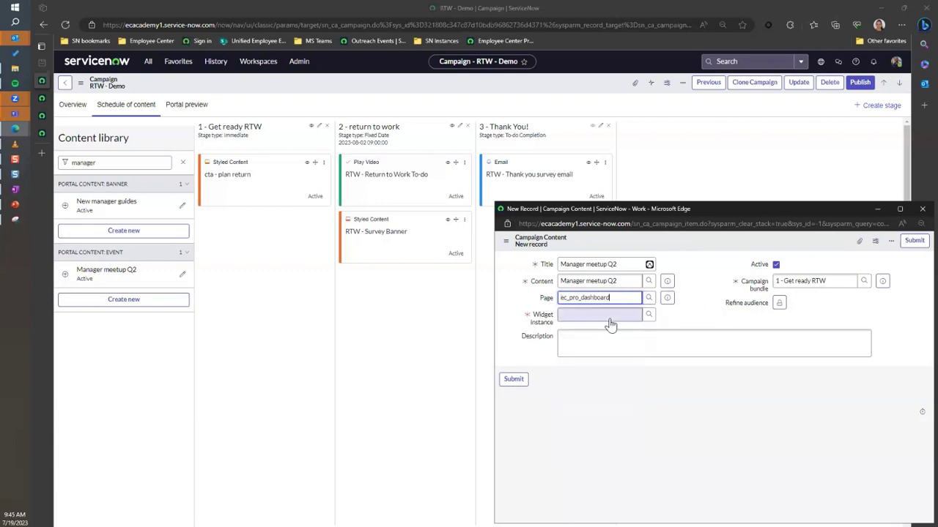
# Choose Upcoming events as the widget instance for Manager meetup Q2 and submit the record
pyautogui.click(648, 315)
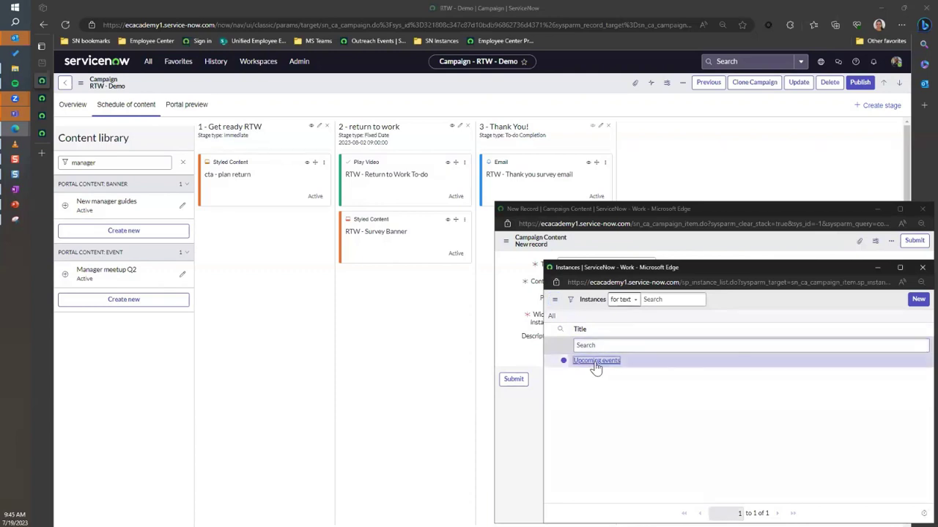
pyautogui.click(596, 361)
pyautogui.click(514, 379)
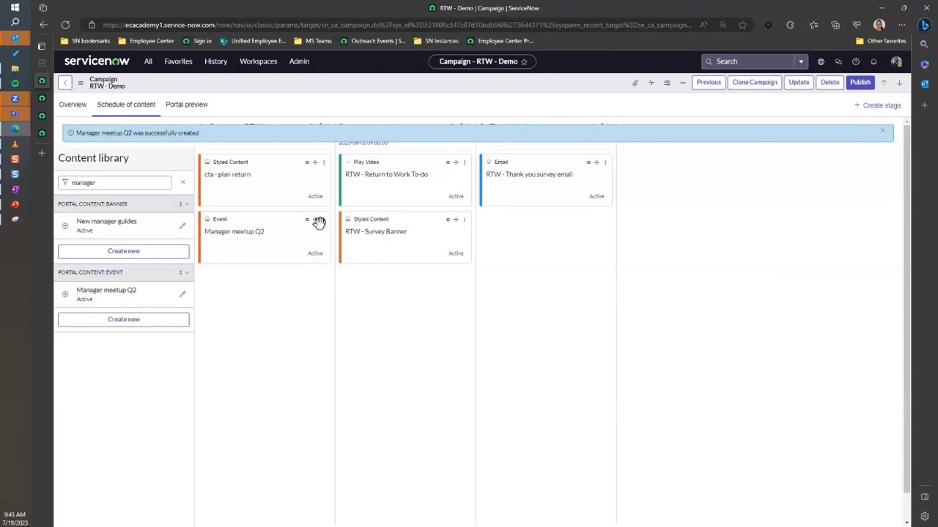
# Open the Manager meetup Q2 card's content for editing and unlock its Refine audience field
pyautogui.click(323, 223)
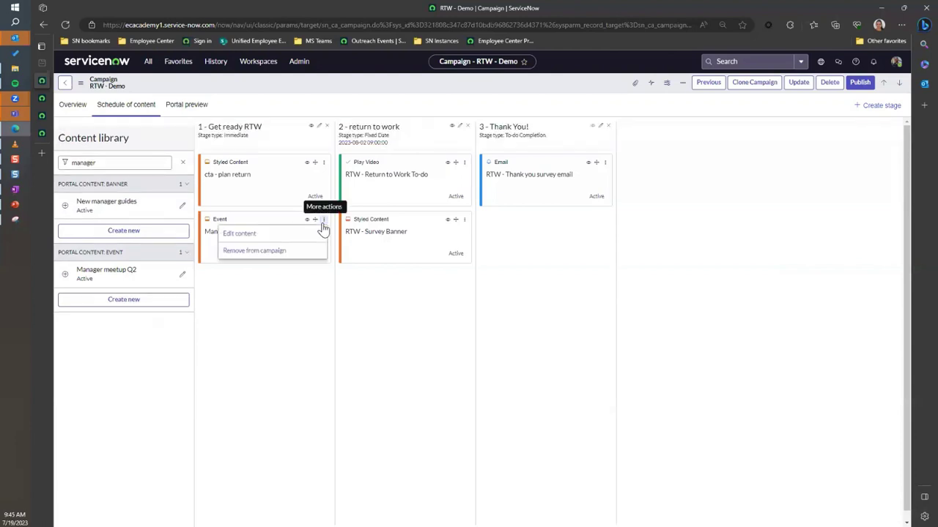
pyautogui.click(236, 233)
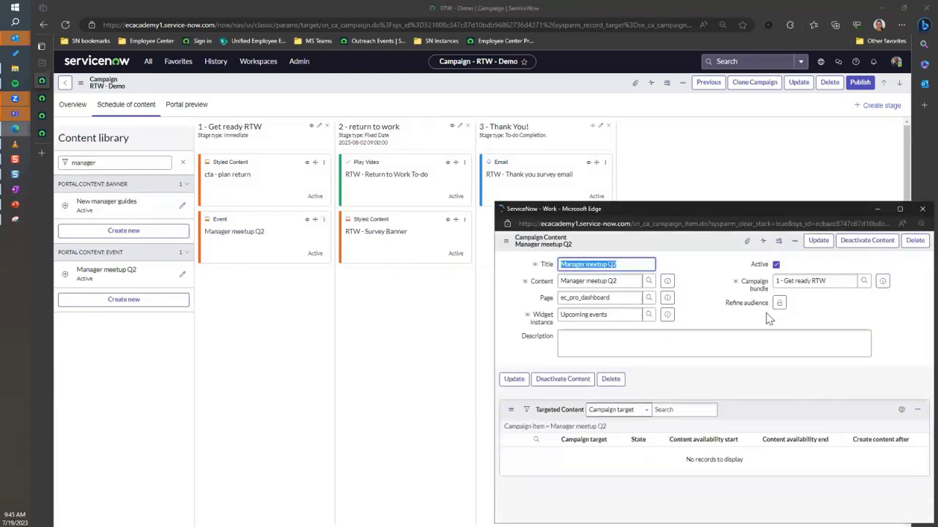
pyautogui.click(778, 303)
# Try to look up "MANAGER" as the Refine audience target and clear the name filter
pyautogui.click(816, 378)
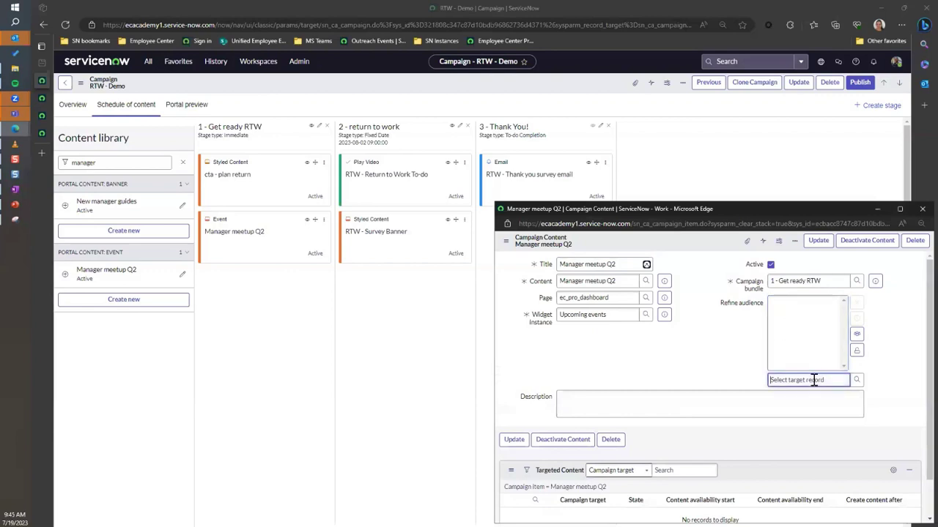
pyautogui.write('MANAGER')
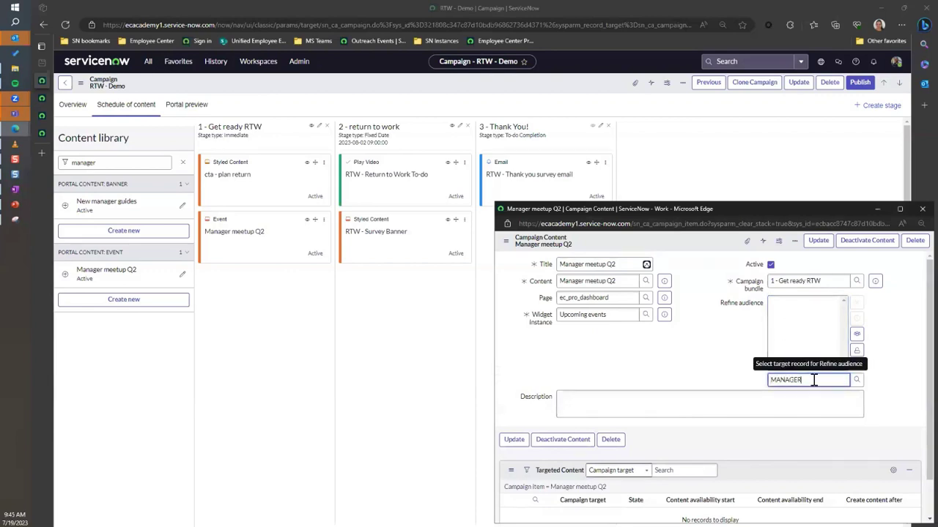
pyautogui.click(856, 379)
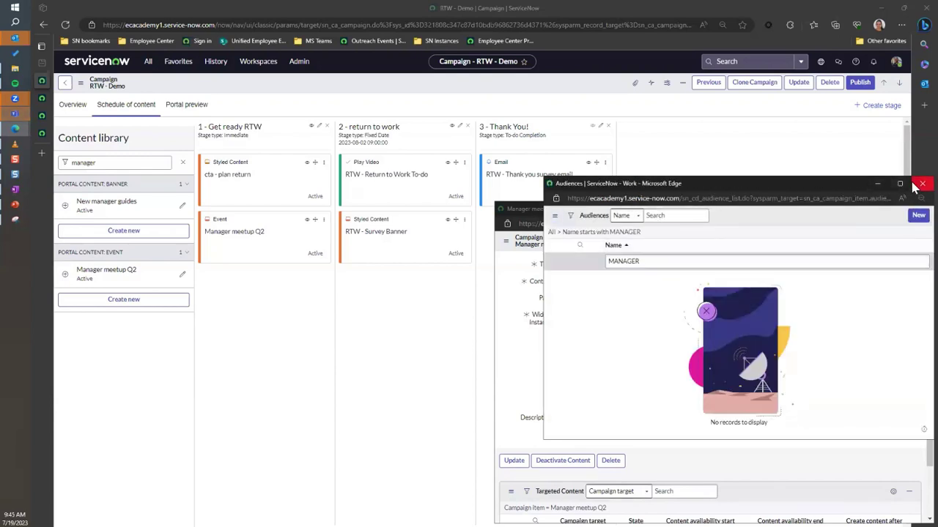
pyautogui.moveTo(654, 261); pyautogui.dragTo(605, 262)
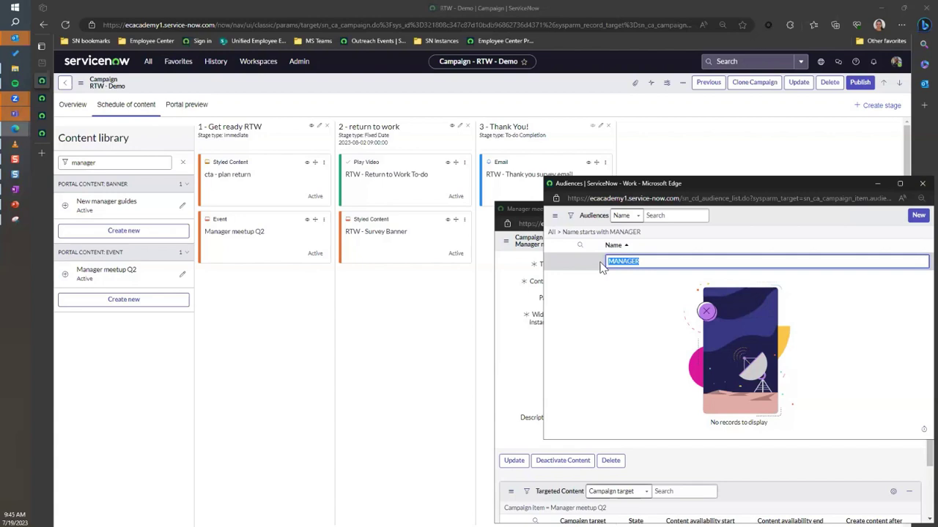
pyautogui.write('No')
pyautogui.press('BackSpace')
pyautogui.press('BackSpace')
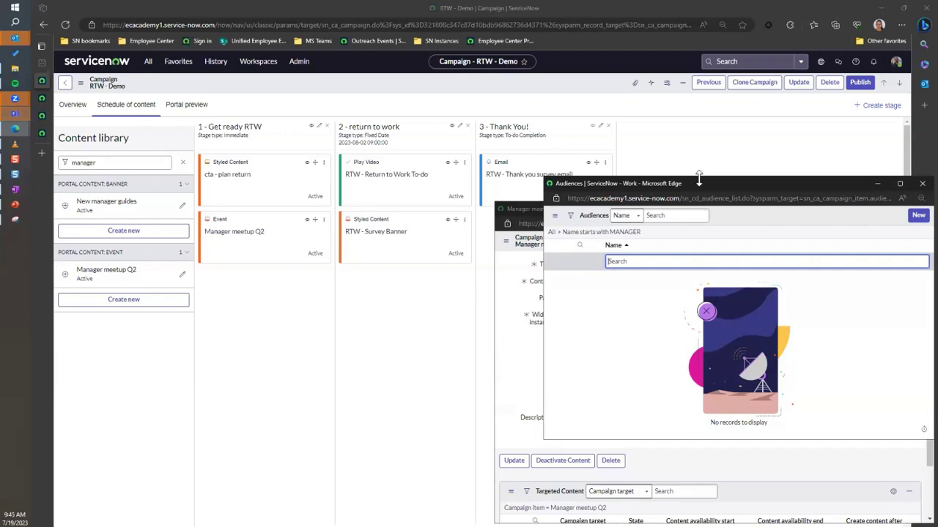
# Search the audience records for text "manager", close the list and clear the target record entry
pyautogui.click(667, 218)
pyautogui.write('ma')
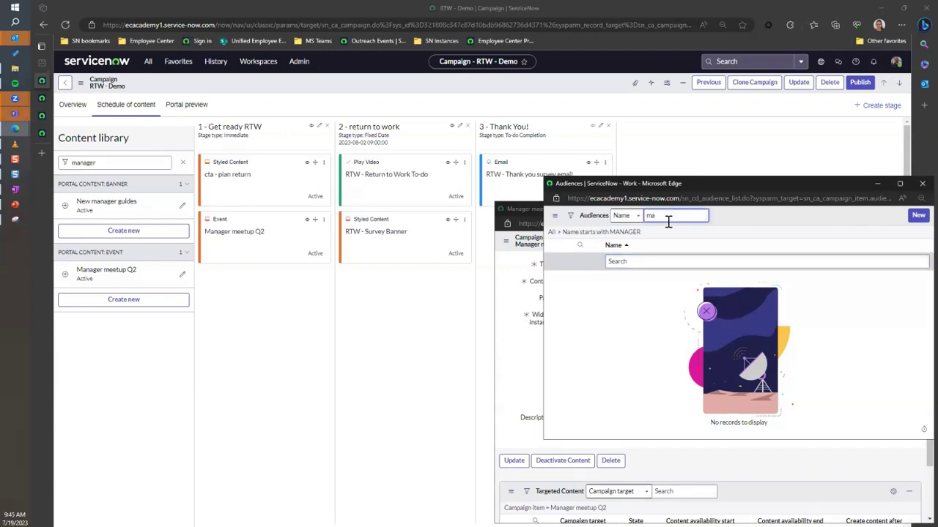
pyautogui.write('nager')
pyautogui.moveTo(815, 183); pyautogui.dragTo(736, 167)
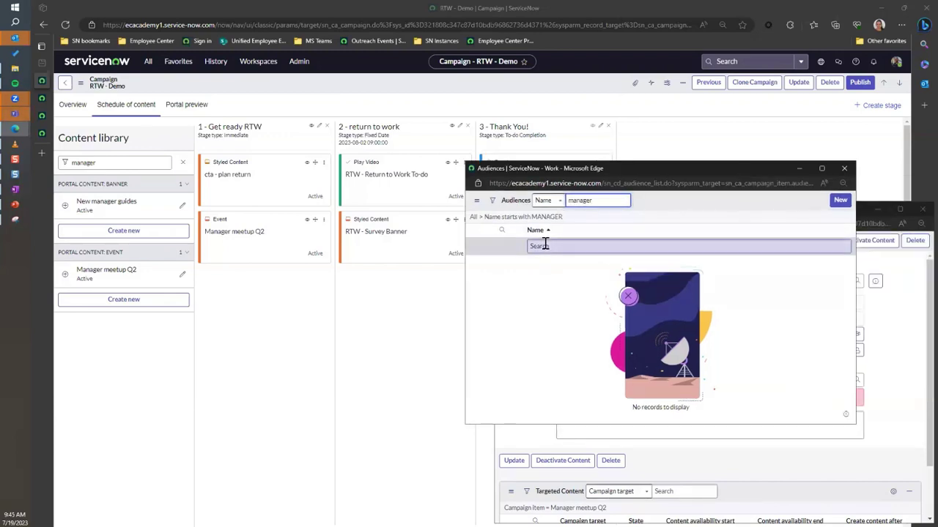
pyautogui.click(548, 201)
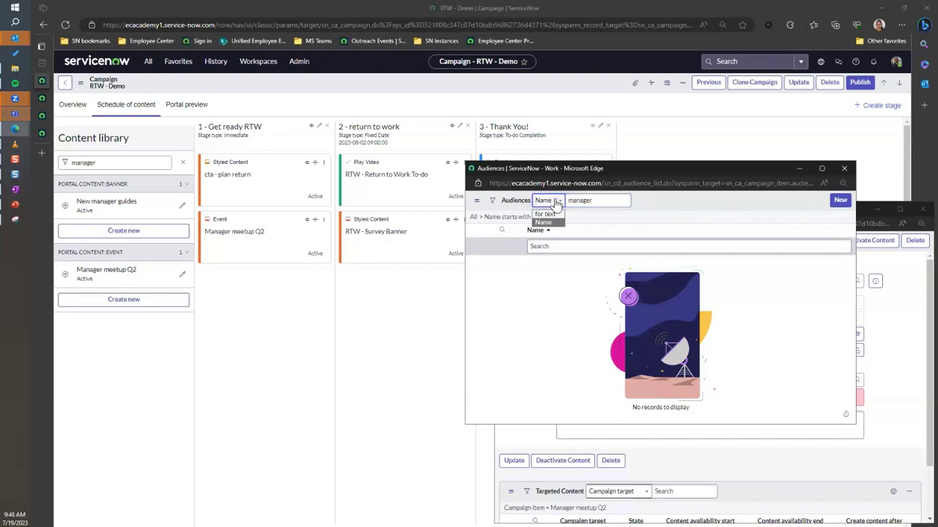
pyautogui.click(551, 213)
pyautogui.click(615, 203)
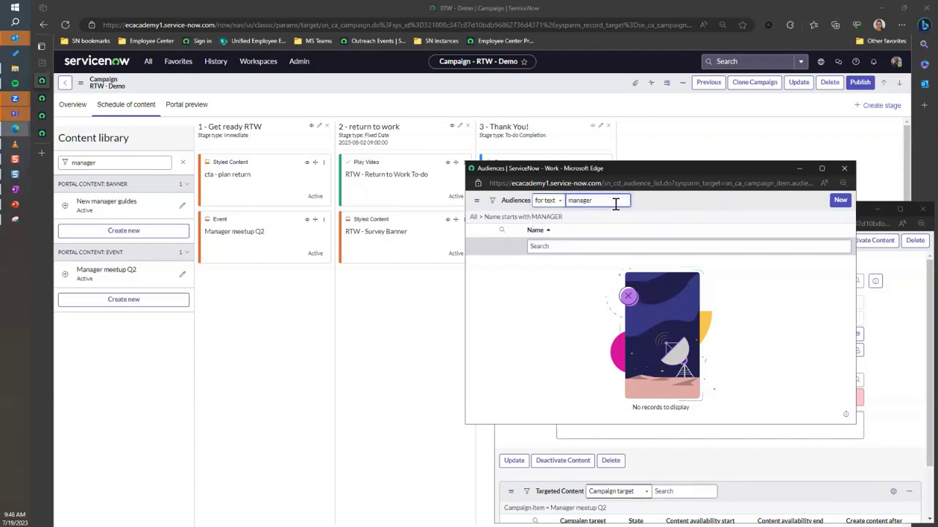
pyautogui.press('Return')
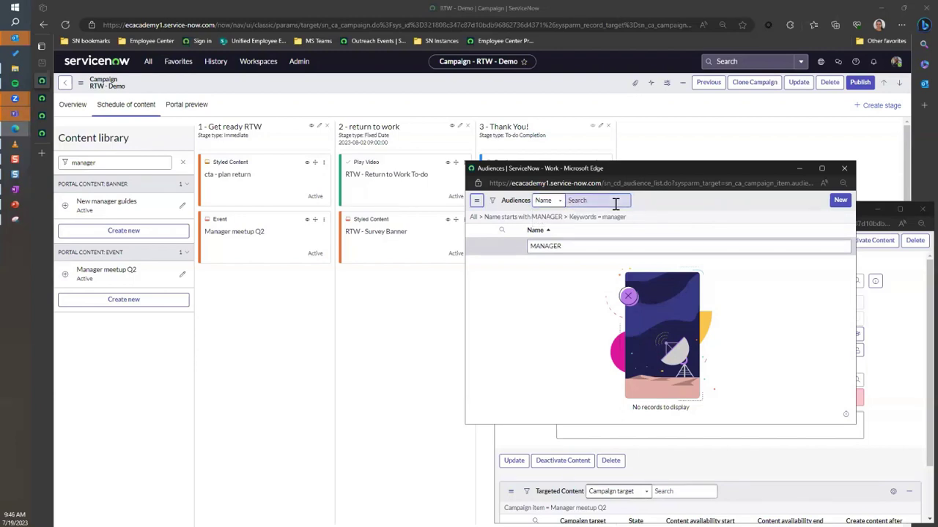
pyautogui.click(846, 170)
pyautogui.moveTo(804, 379); pyautogui.dragTo(741, 387)
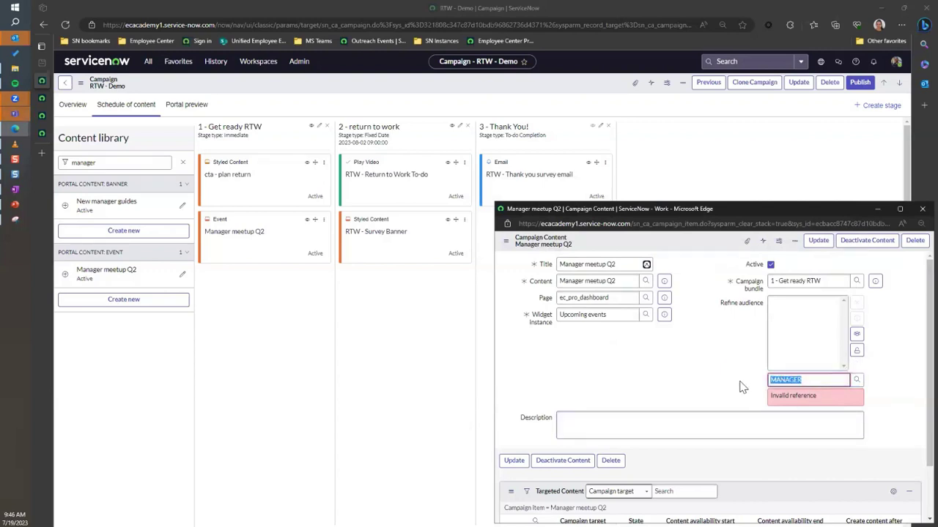
pyautogui.press('BackSpace')
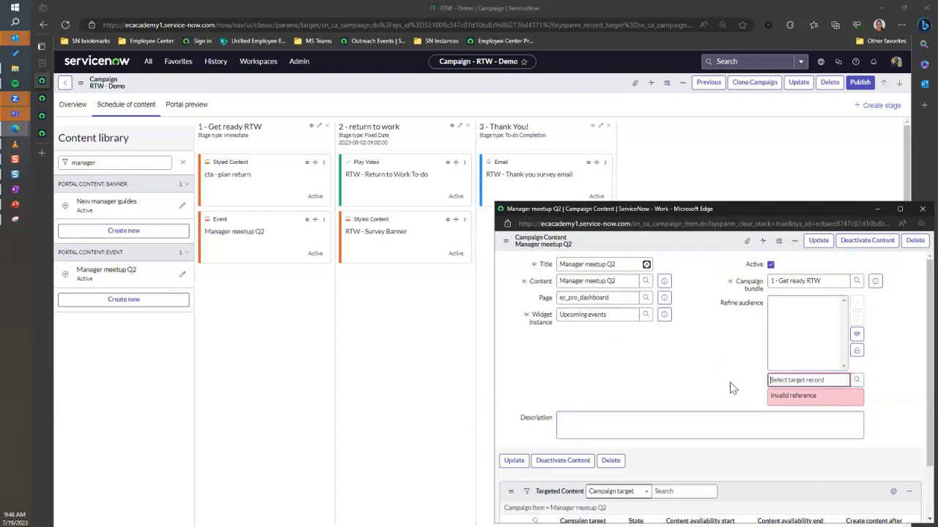
# Add Users with Manager role as the refined audience of Manager meetup Q2 and update the record
pyautogui.click(856, 381)
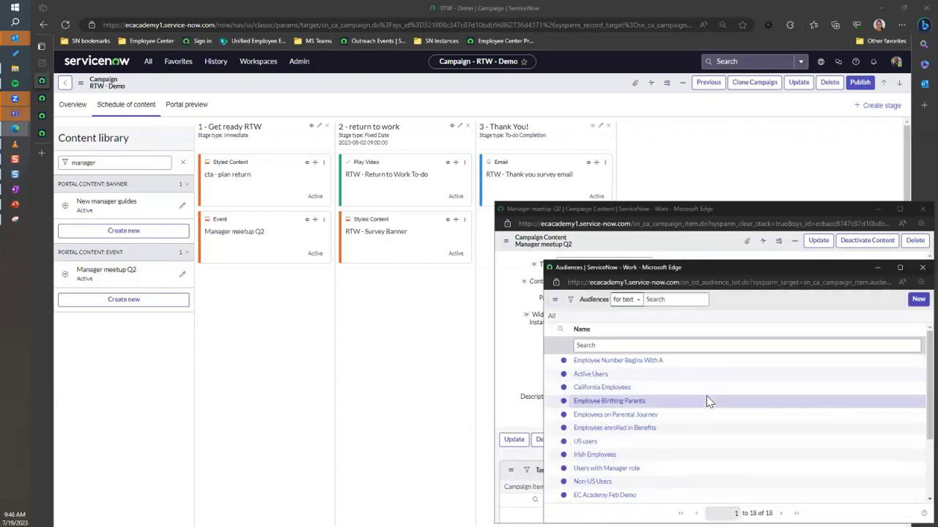
pyautogui.scroll(-2, 663, 454)
pyautogui.click(622, 444)
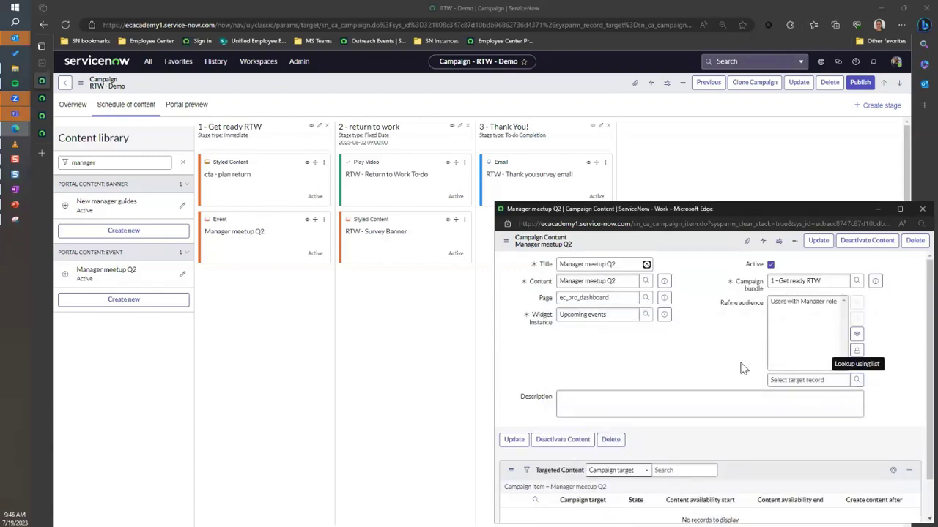
pyautogui.click(513, 440)
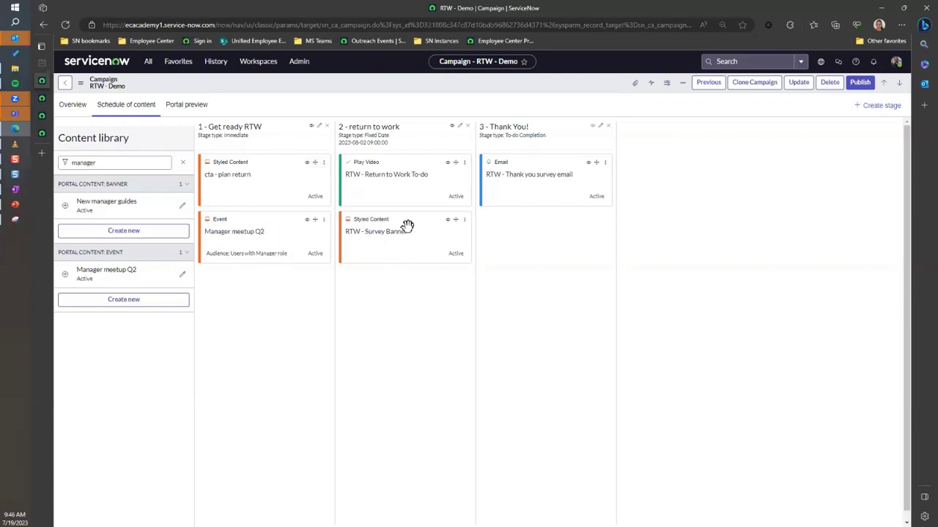
# Preview the cta - plan return content and inspect its campaign content record and linked portal content details
pyautogui.click(307, 162)
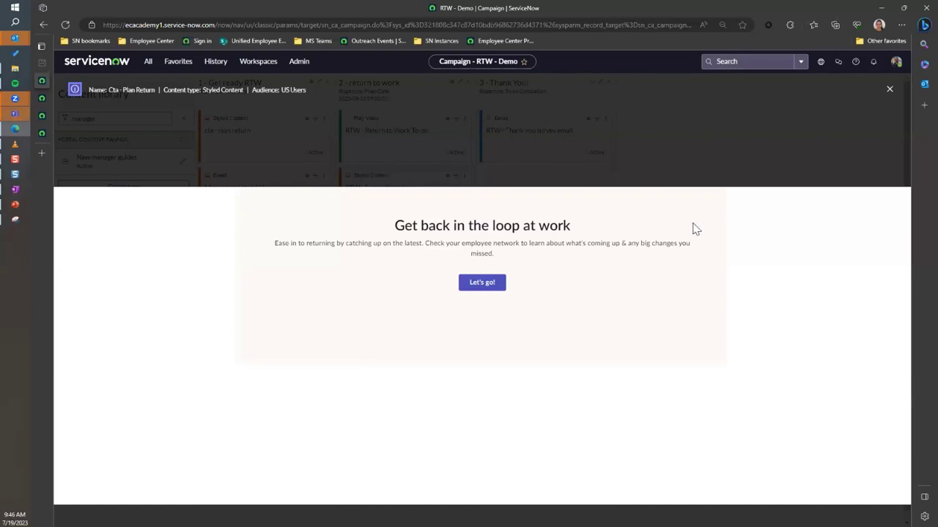
pyautogui.click(889, 90)
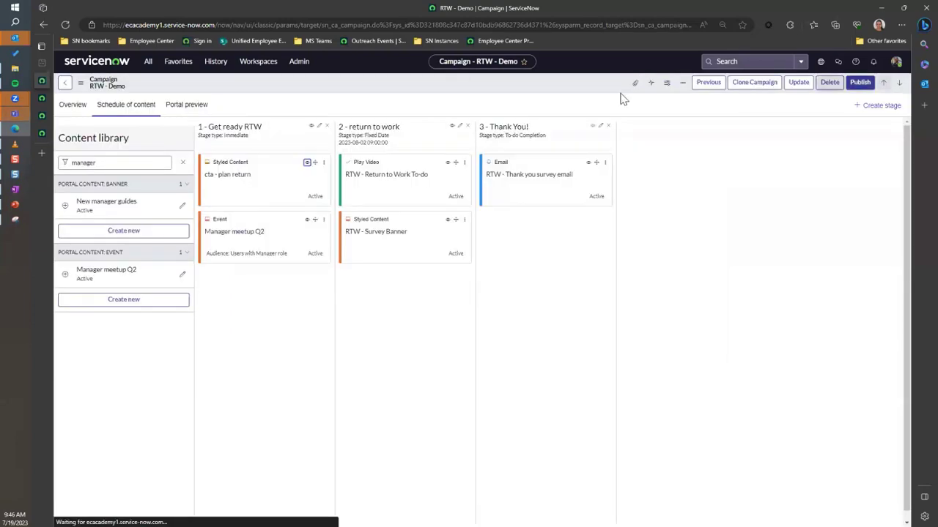
pyautogui.click(323, 162)
pyautogui.click(241, 181)
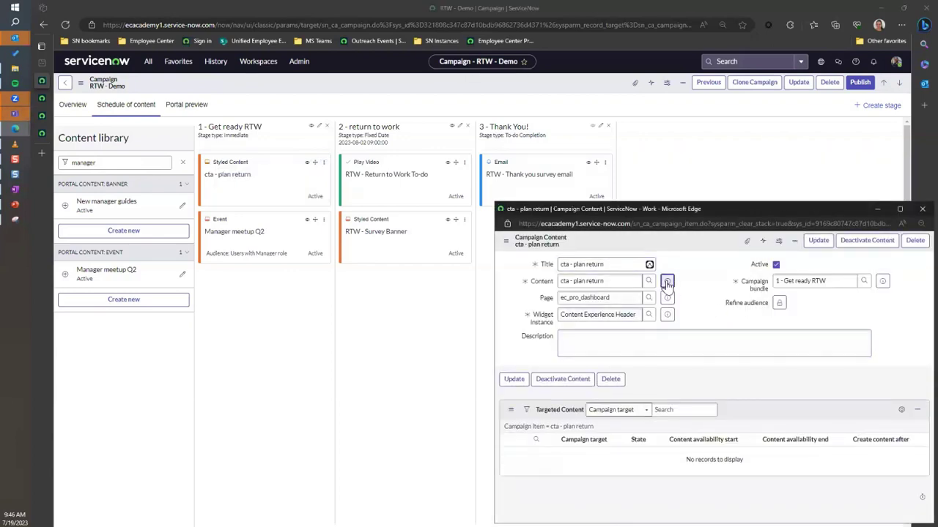
pyautogui.moveTo(666, 285)
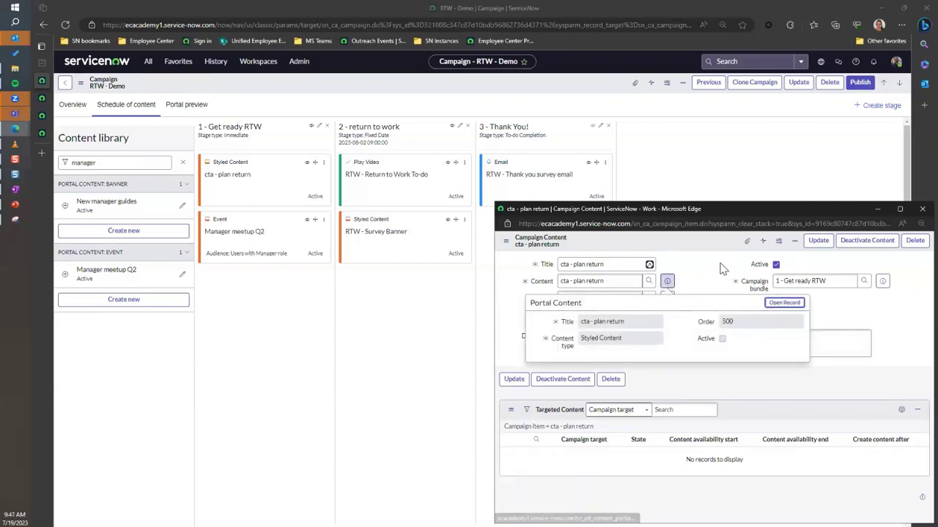
pyautogui.click(922, 208)
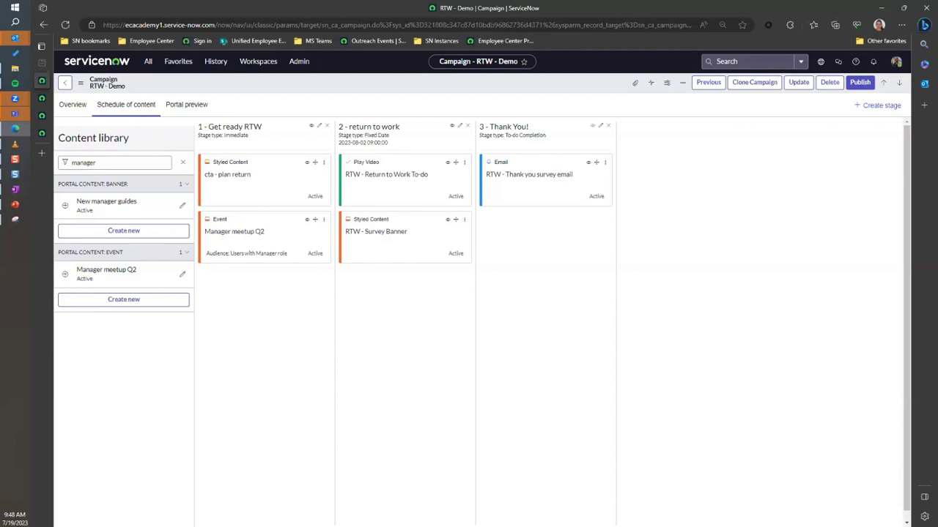
# Preview the campaign on the portal for the 1 - Get ready RTW stage and check the available stages
pyautogui.moveTo(41, 130)
pyautogui.click(202, 110)
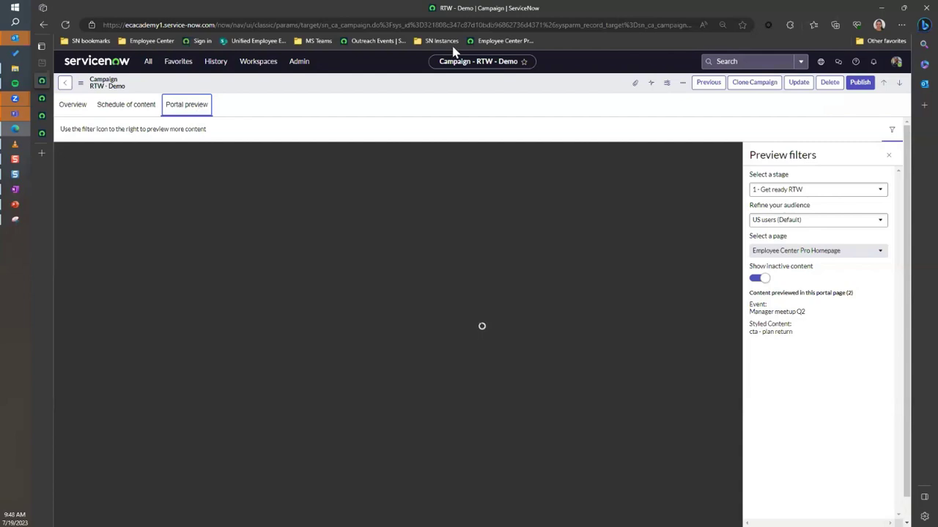
pyautogui.click(807, 191)
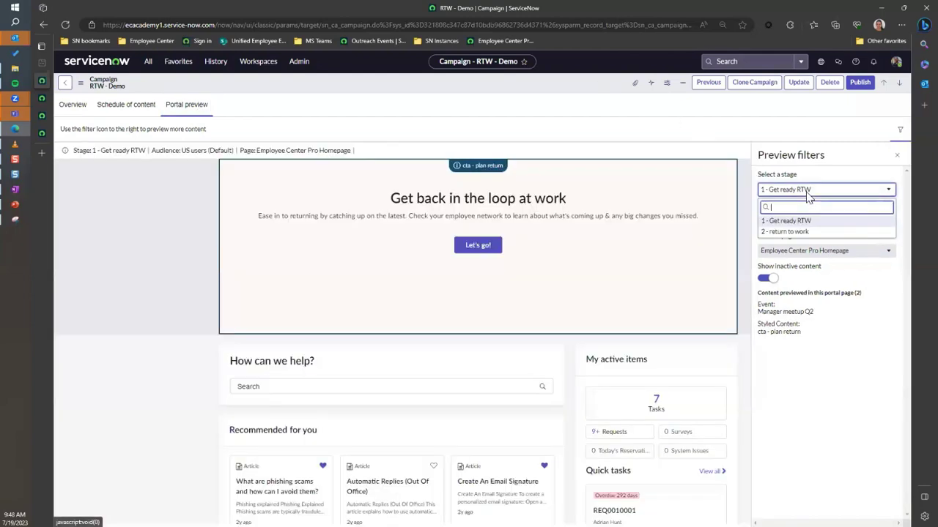
pyautogui.click(870, 299)
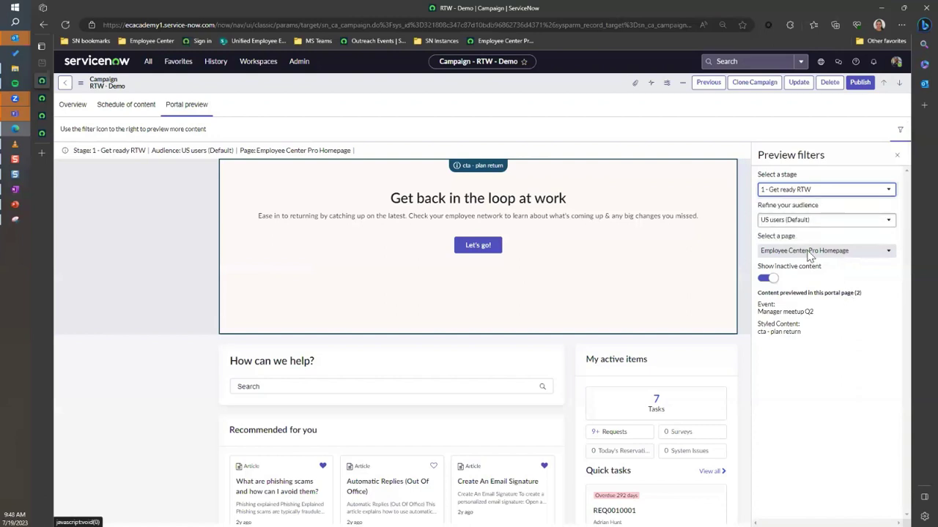
# Switch the portal preview to the 2 - return to work stage and examine the whole page
pyautogui.click(792, 192)
pyautogui.click(788, 232)
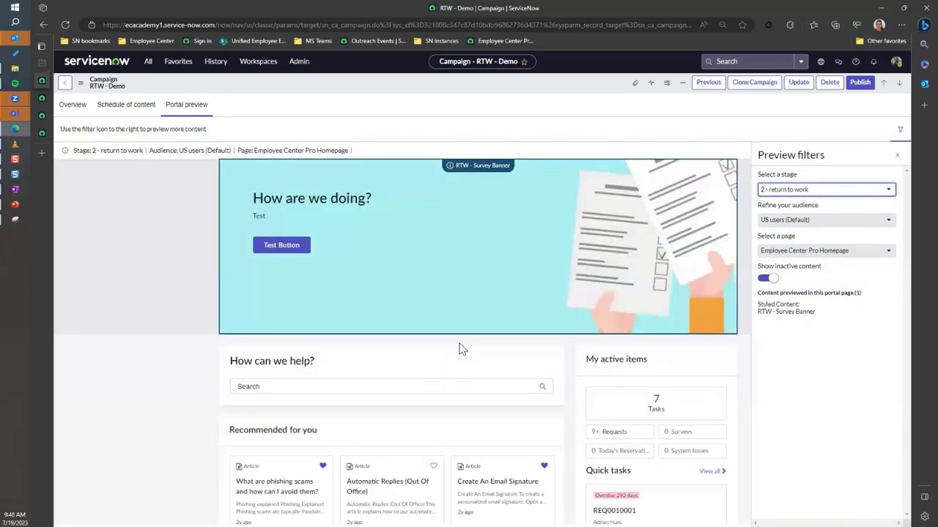
pyautogui.scroll(-1, 459, 349)
pyautogui.scroll(1, 460, 349)
pyautogui.scroll(-10, 565, 351)
pyautogui.scroll(10, 565, 353)
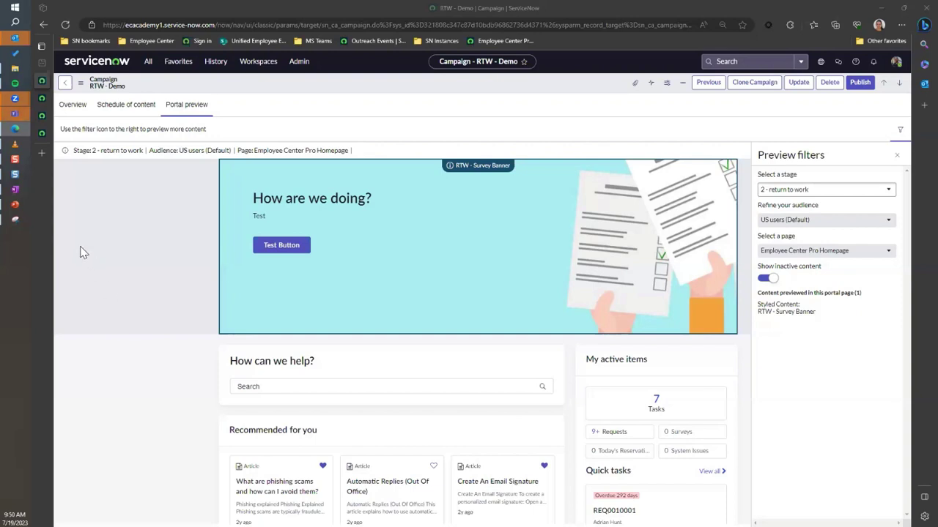
# Return to the campaign's schedule of content and filter the content library by email
pyautogui.click(135, 113)
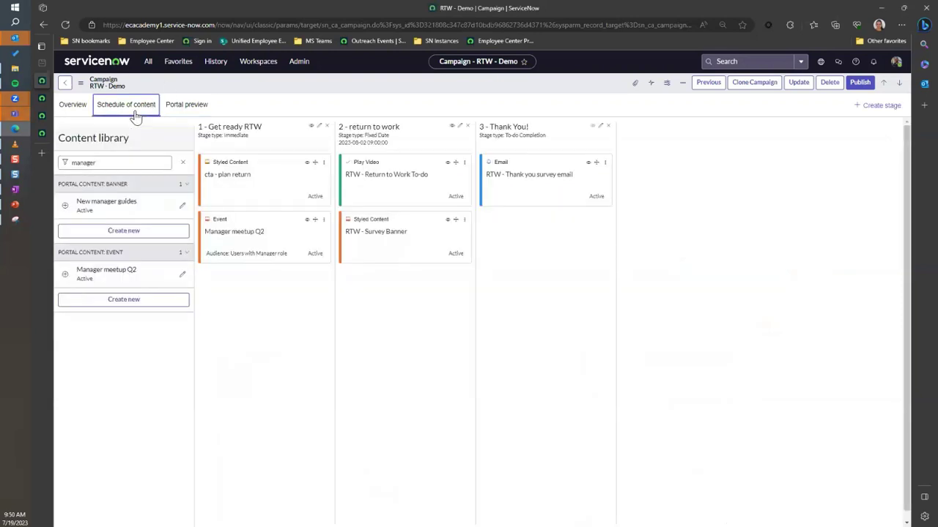
pyautogui.doubleClick(84, 162)
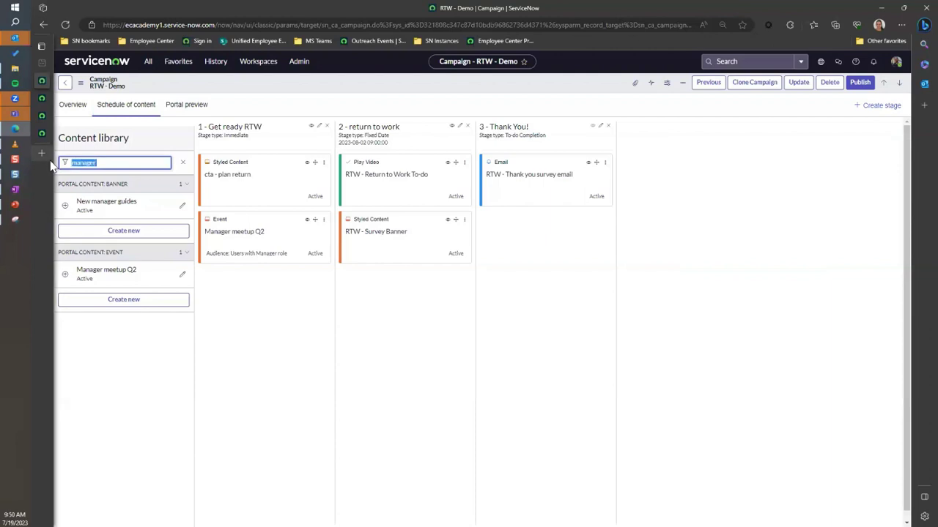
pyautogui.moveTo(50, 161)
pyautogui.write('email')
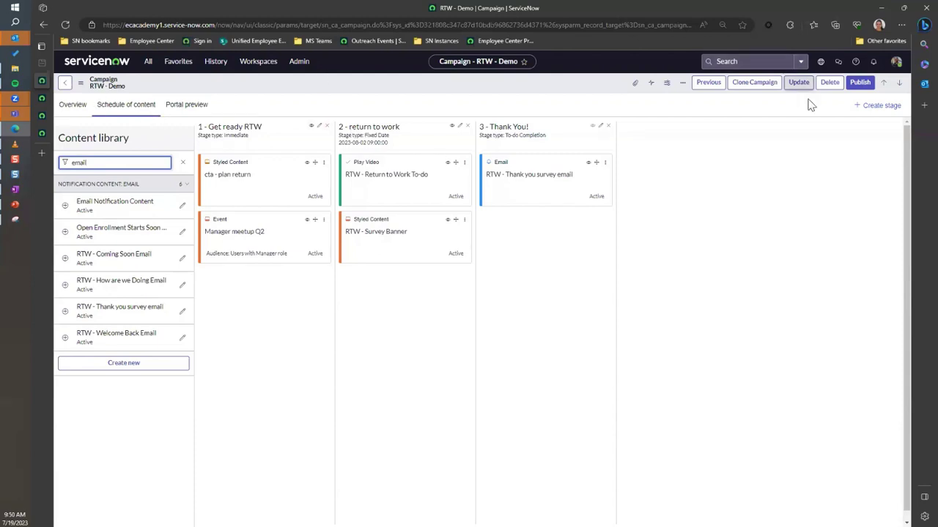
# Publish the RTW - Demo campaign to its audience and check its overview with the analytics section
pyautogui.click(859, 84)
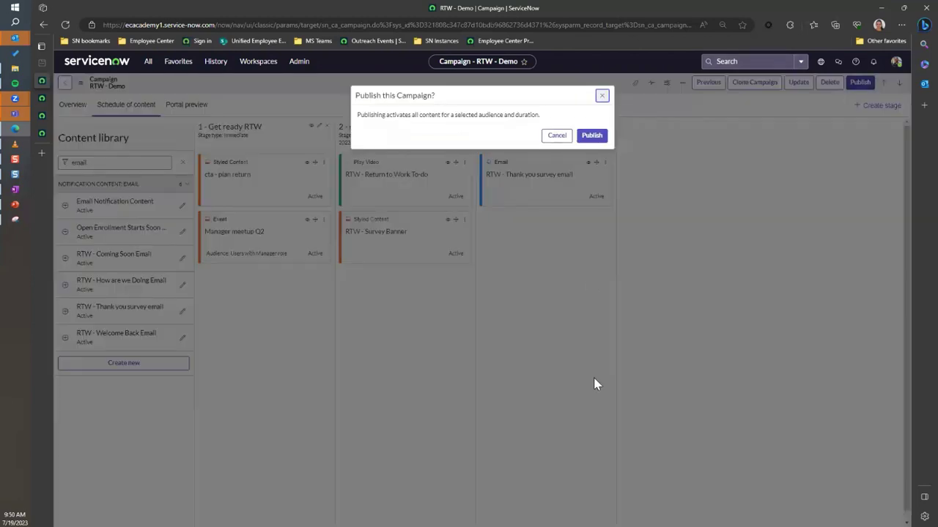
pyautogui.click(592, 135)
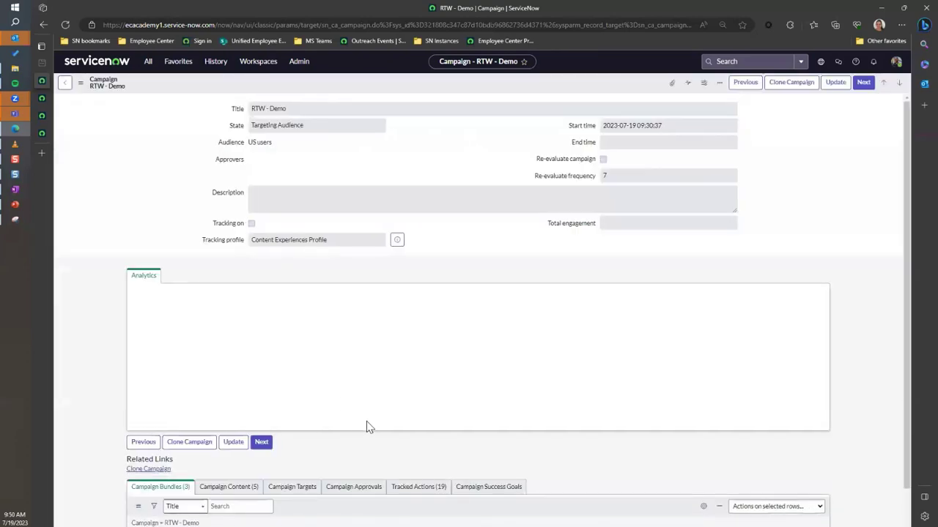
pyautogui.scroll(-1, 754, 370)
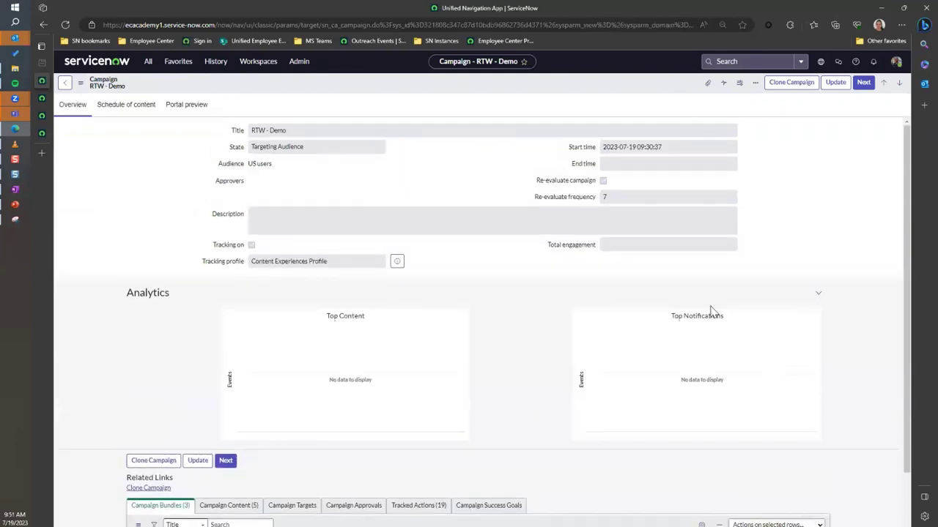
# Switch to the already open Campaign Overview dashboard on the other instance and try to load the Content Analytics - Basics dashboard
pyautogui.moveTo(44, 135)
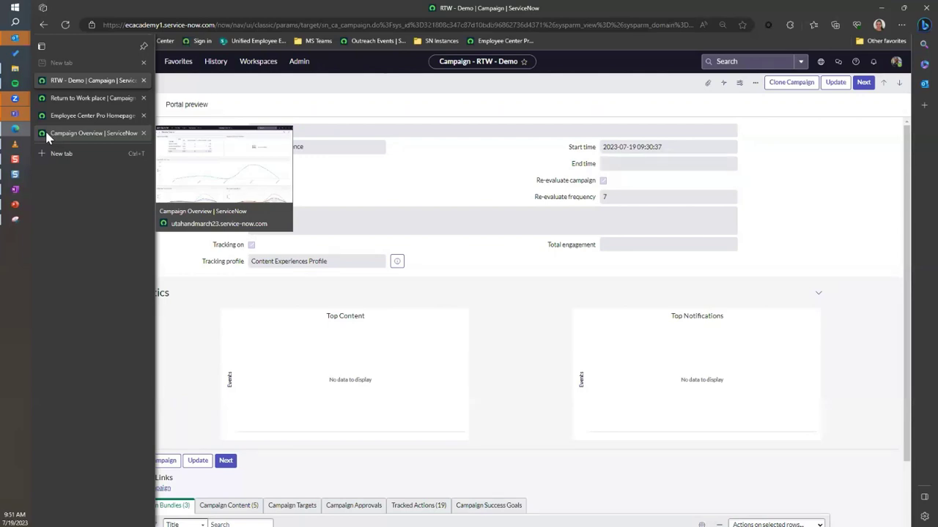
pyautogui.click(46, 133)
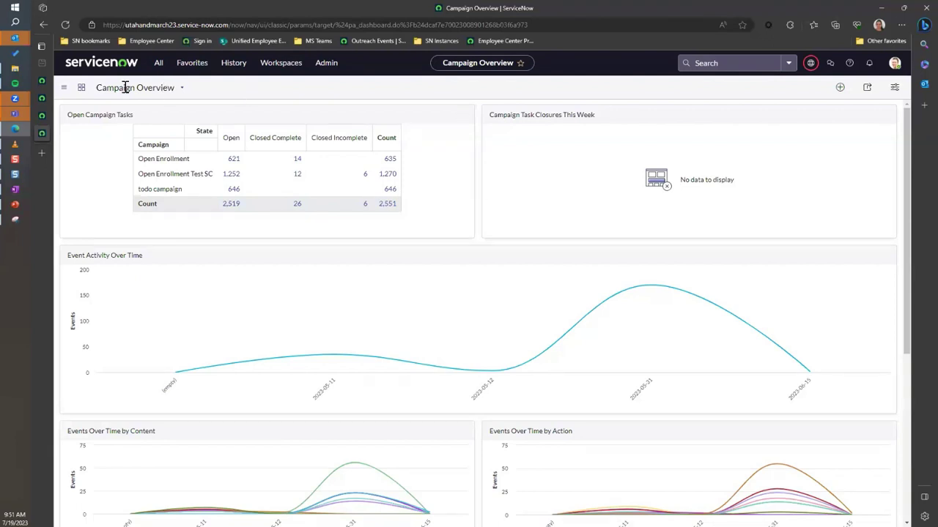
pyautogui.click(181, 89)
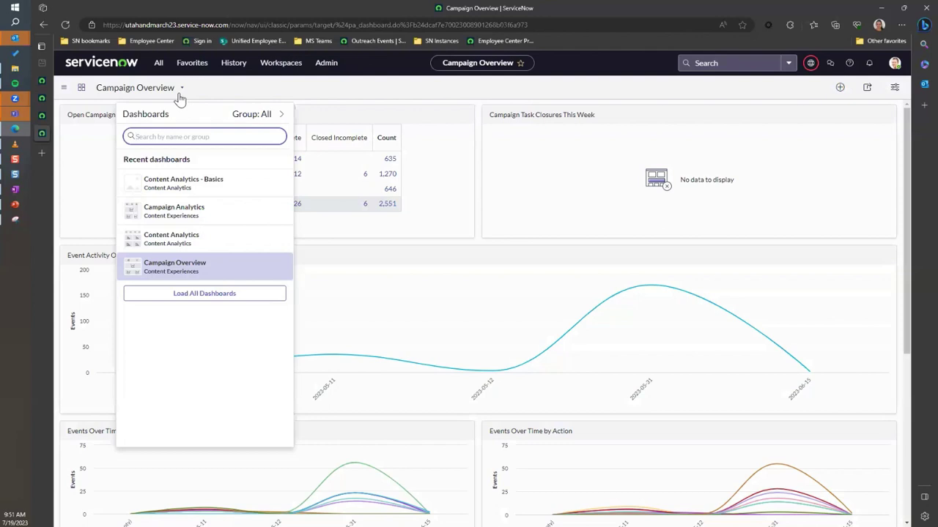
pyautogui.click(195, 181)
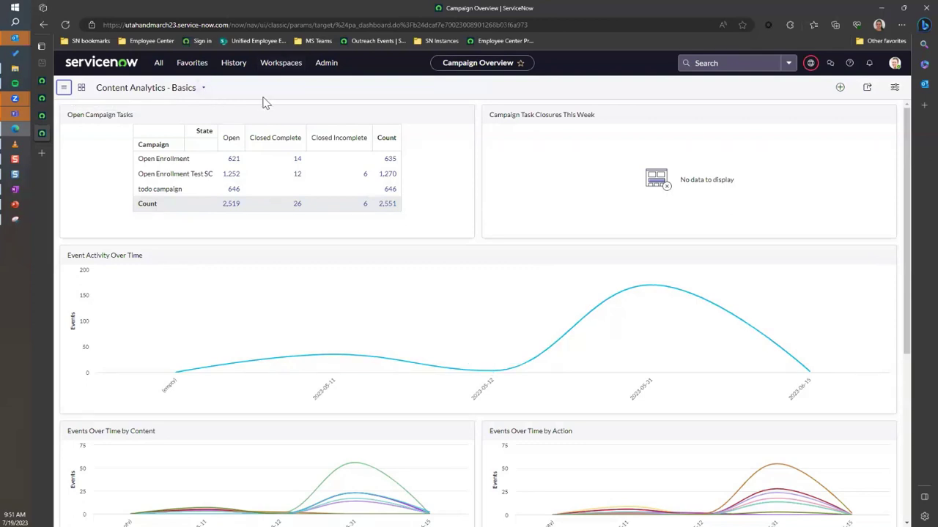
# Load the analytics instance's start address again and log in with the saved credentials
pyautogui.click(285, 27)
pyautogui.press('Return')
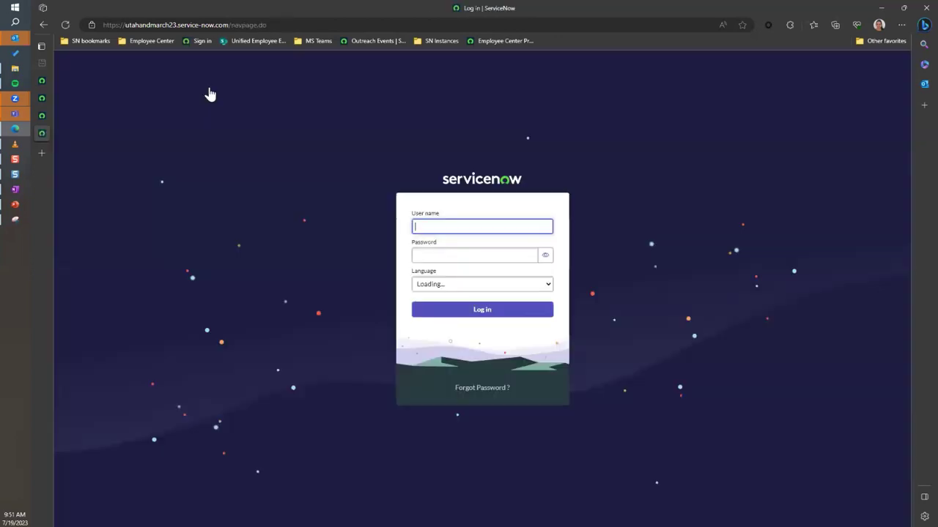
pyautogui.click(486, 310)
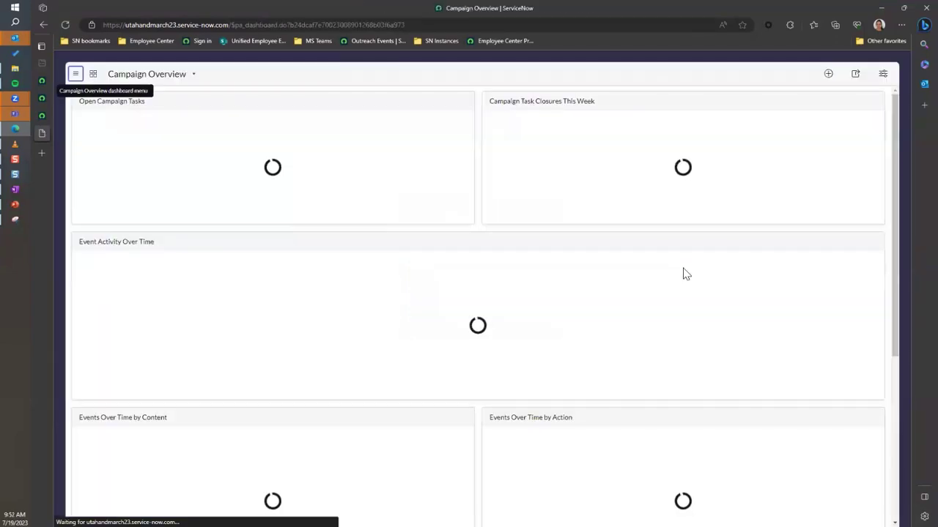
# Open the Content Analytics - Basics dashboard and examine its visits and page views per day
pyautogui.click(194, 74)
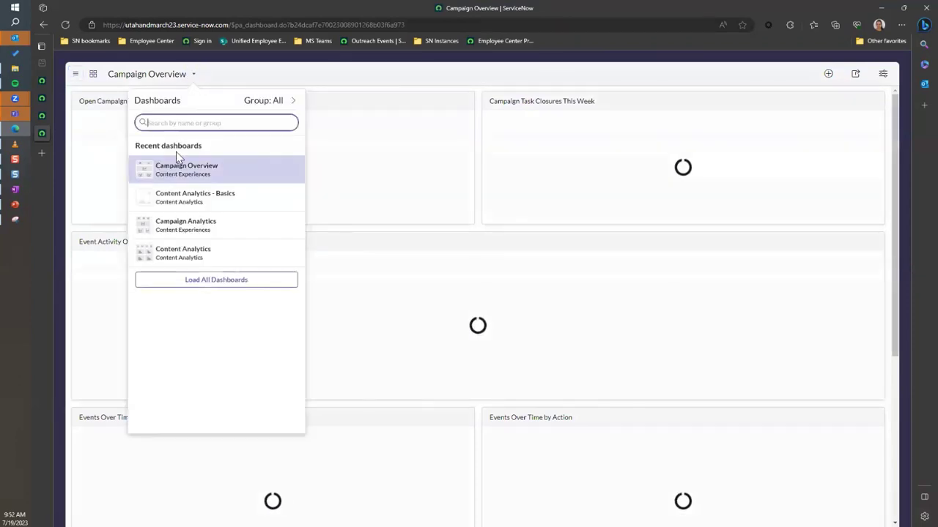
pyautogui.click(185, 197)
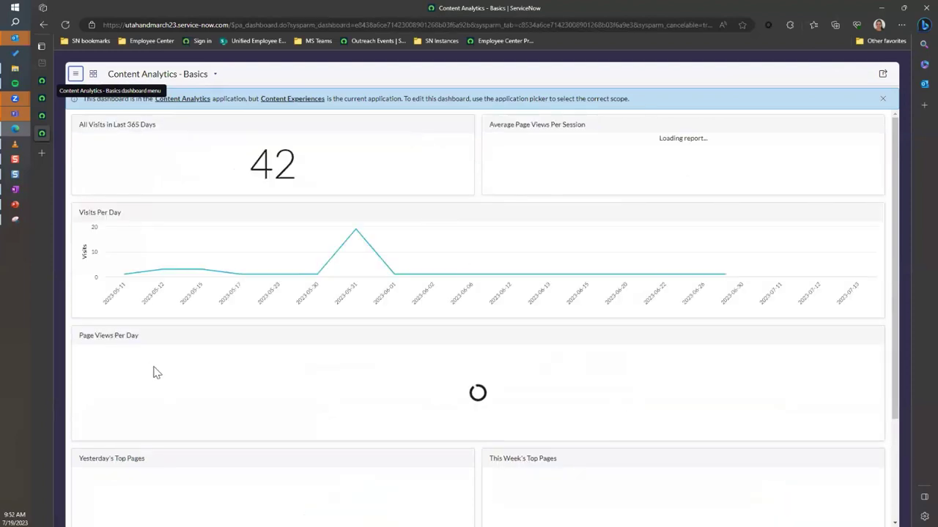
pyautogui.moveTo(203, 399)
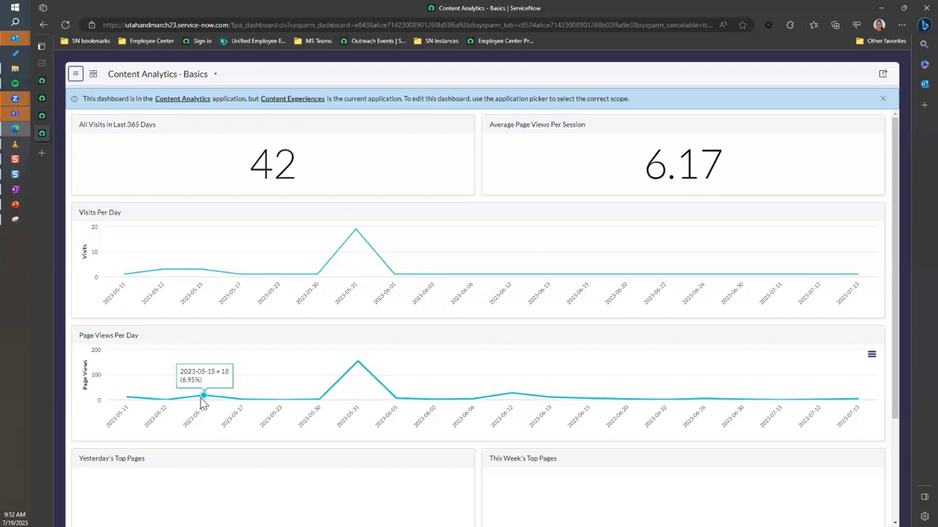
# Open the Campaign Overview dashboard and examine its open tasks, event activity, action activity, top content and top notifications reports
pyautogui.click(214, 75)
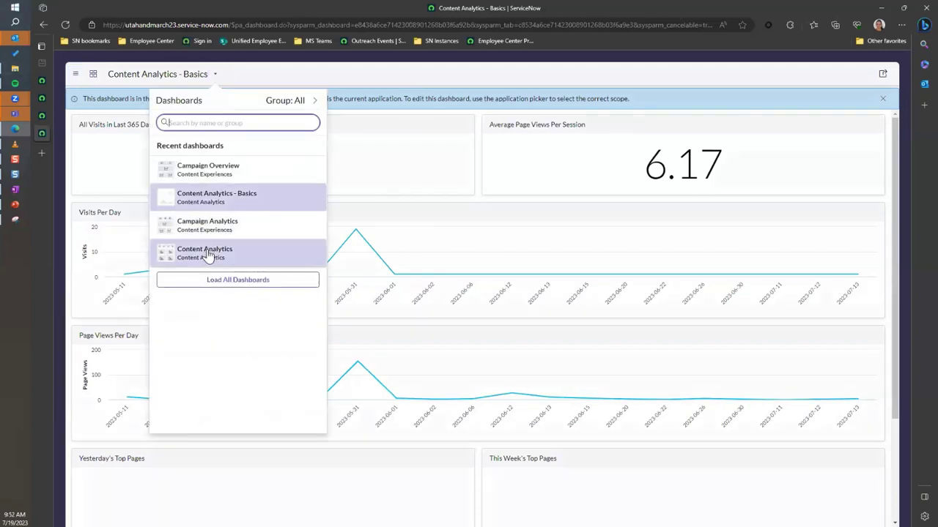
pyautogui.click(220, 169)
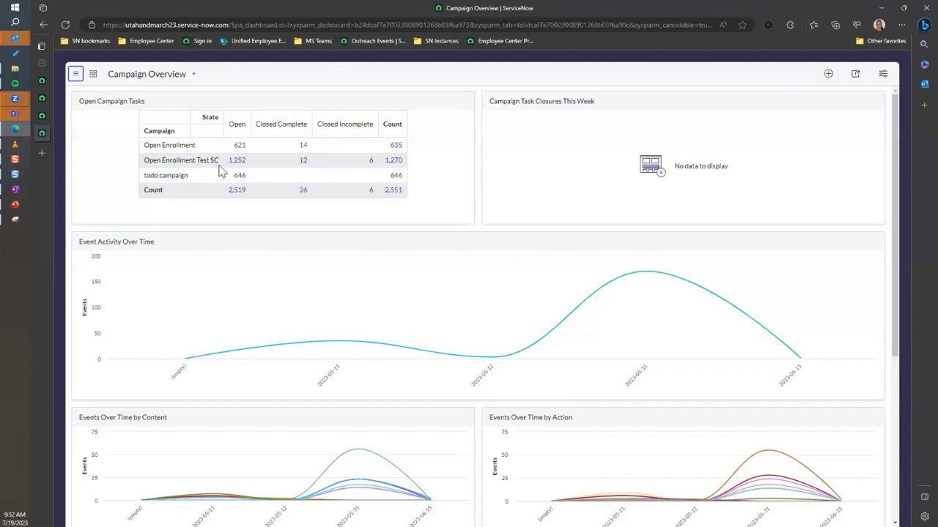
pyautogui.moveTo(290, 330)
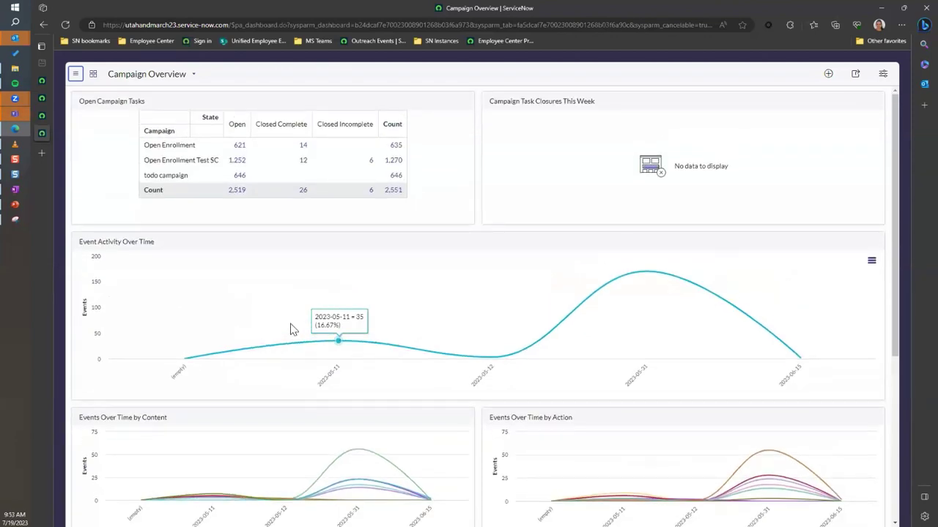
pyautogui.scroll(-5, 290, 330)
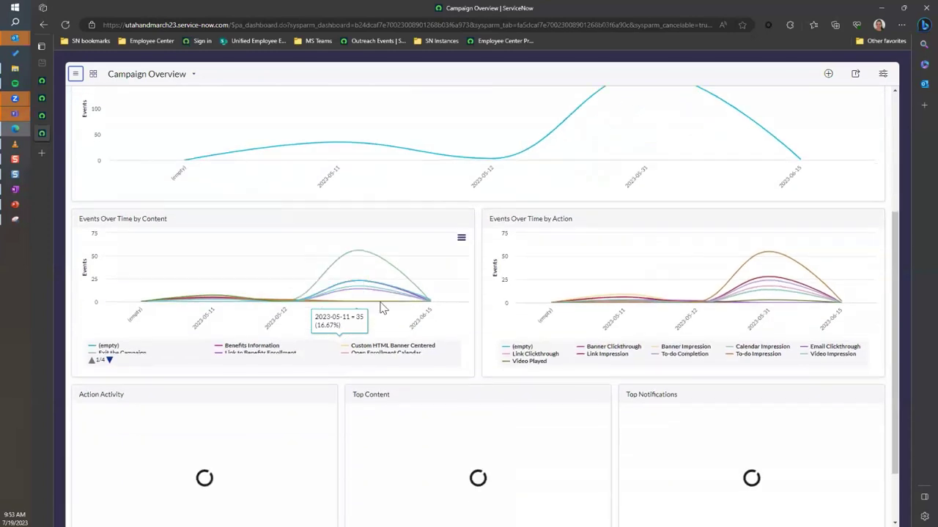
pyautogui.moveTo(759, 283)
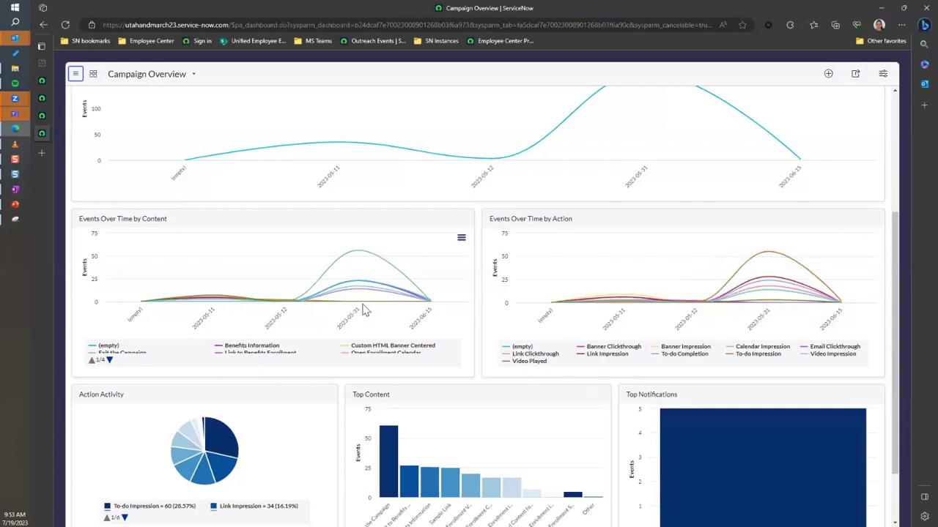
pyautogui.scroll(-1, 364, 311)
pyautogui.scroll(-1, 364, 311)
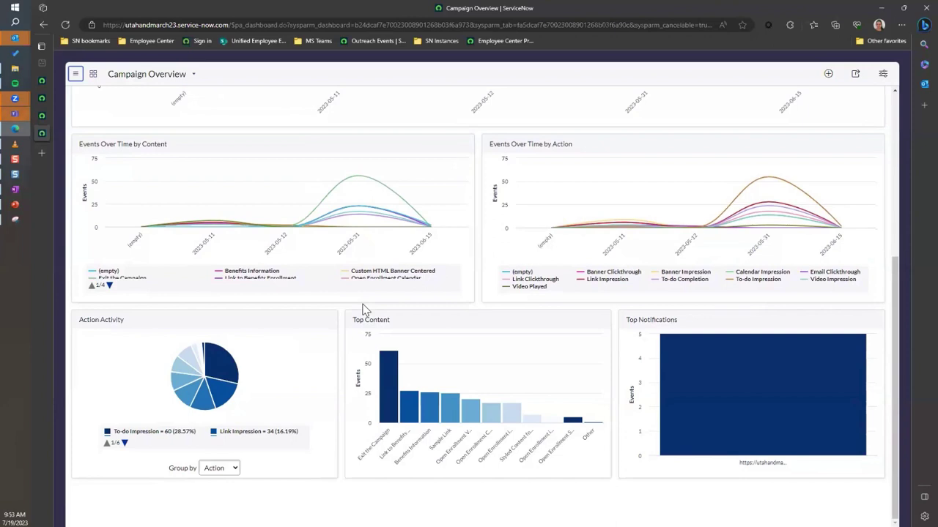
pyautogui.scroll(3, 364, 311)
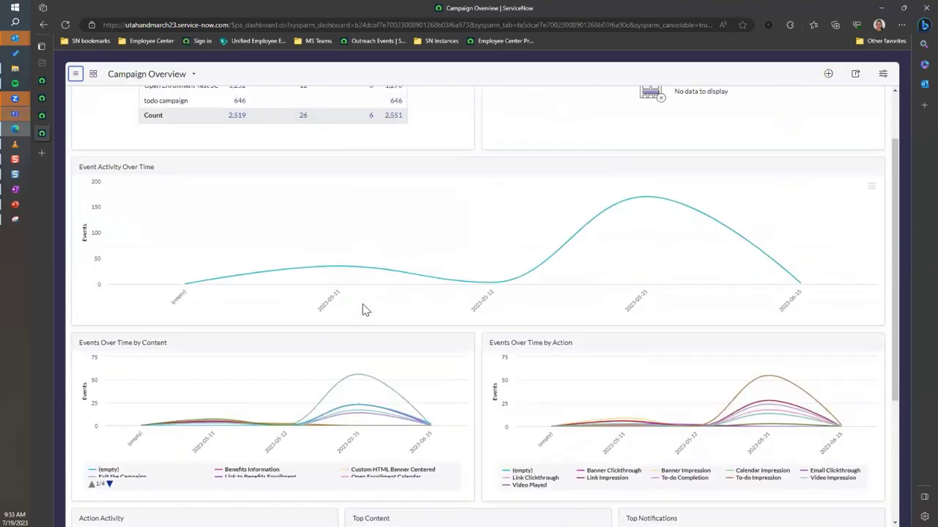
pyautogui.scroll(1, 364, 311)
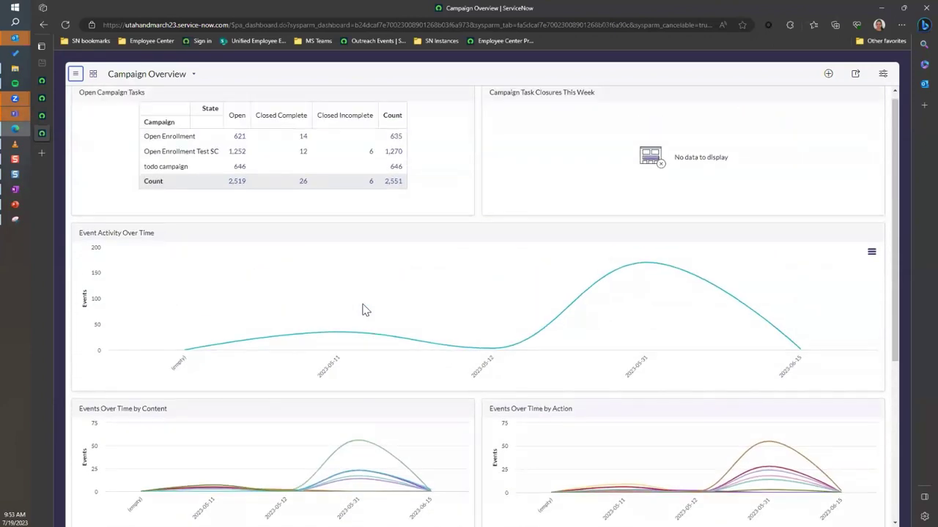
pyautogui.scroll(1, 364, 310)
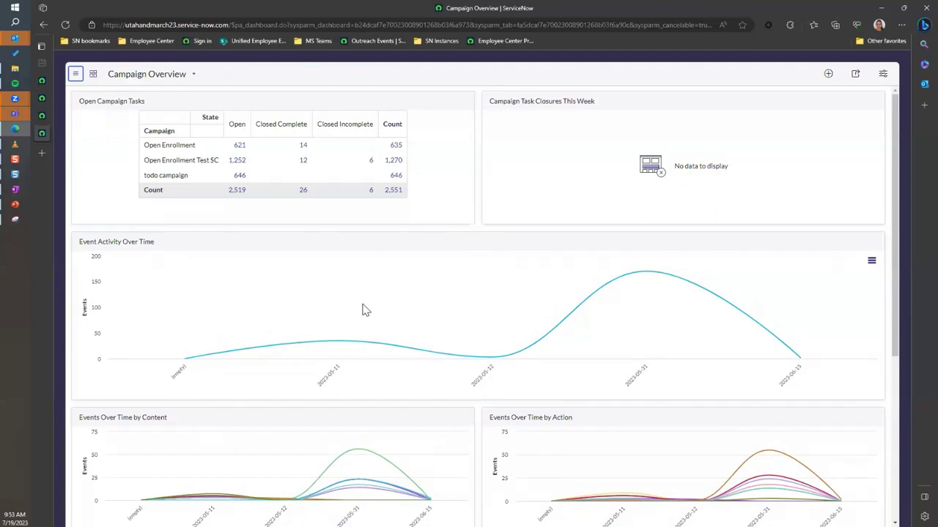
# Open the Campaign Analytics dashboard and filter it by Campaign to Open Enrollment
pyautogui.click(191, 74)
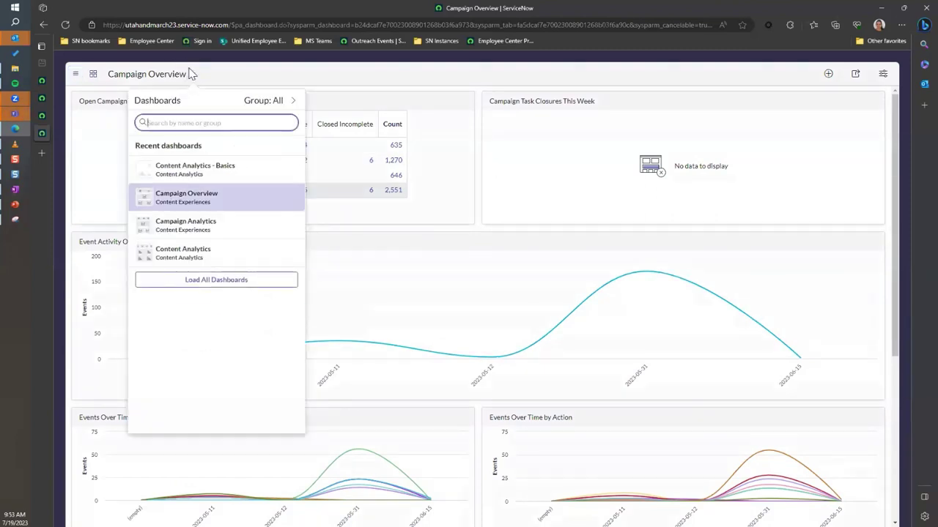
pyautogui.click(208, 226)
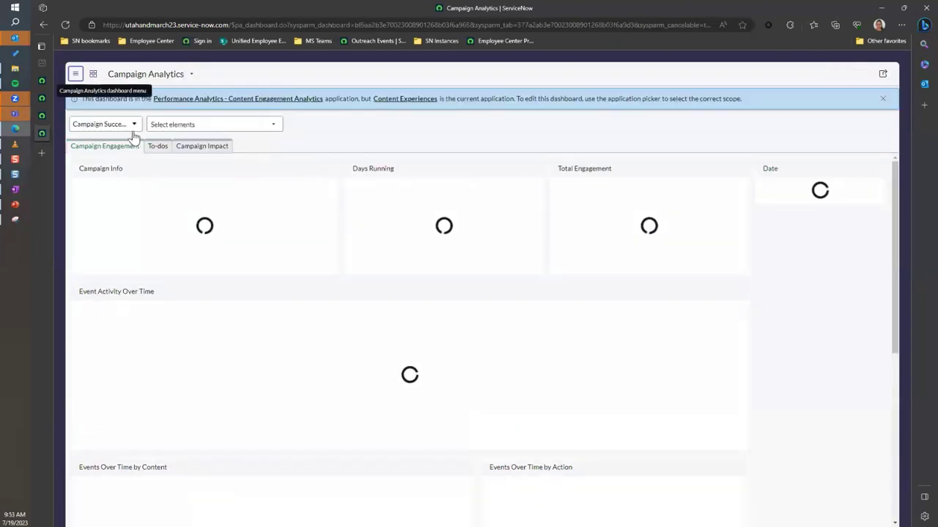
pyautogui.click(178, 128)
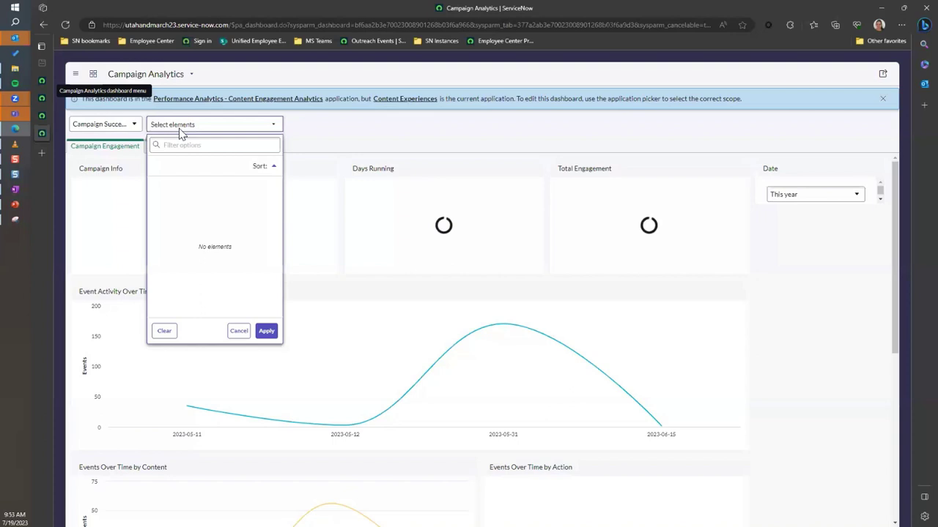
pyautogui.click(132, 126)
pyautogui.click(134, 126)
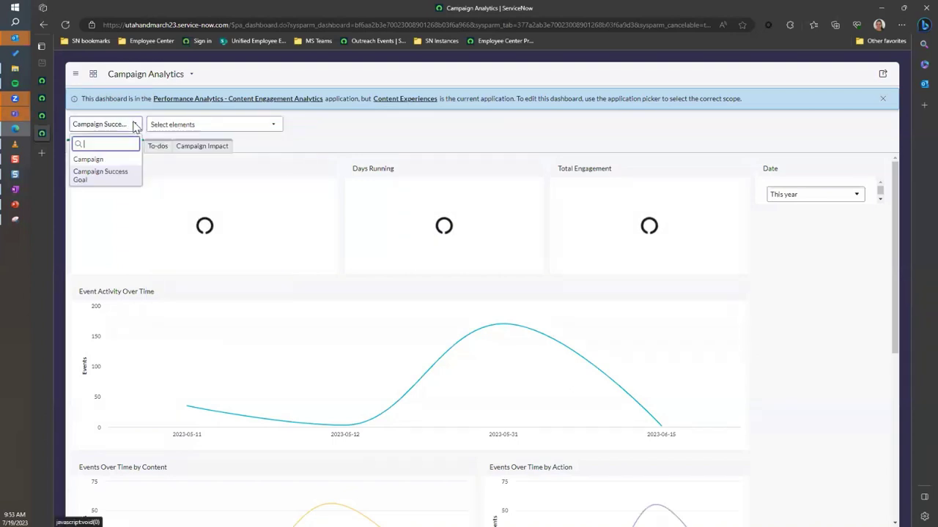
pyautogui.click(122, 159)
pyautogui.click(205, 126)
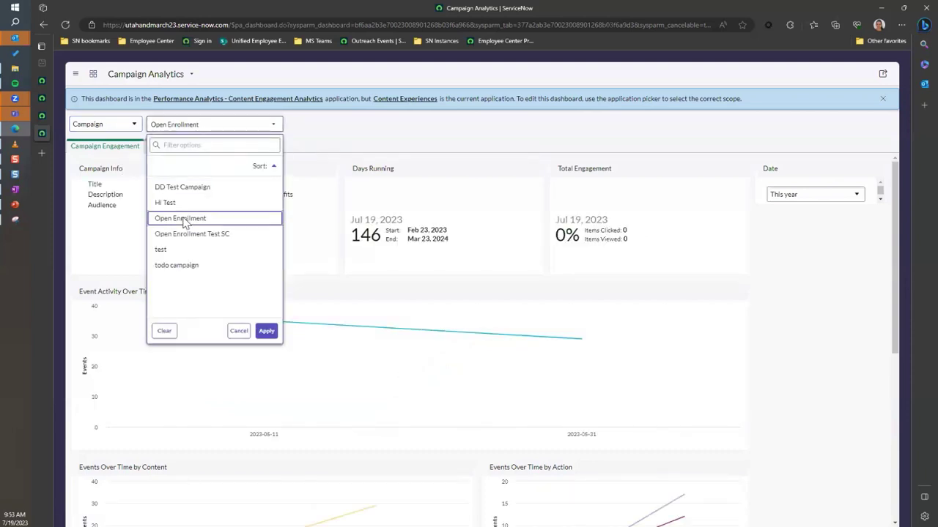
pyautogui.click(267, 331)
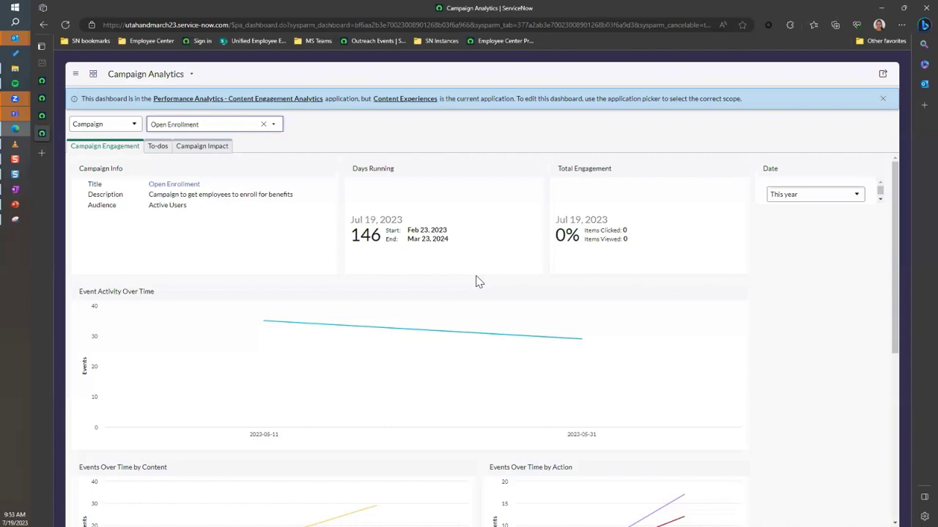
# Check the available date ranges, keeping This year, and examine the Open Enrollment engagement charts down to Top Notifications
pyautogui.click(817, 196)
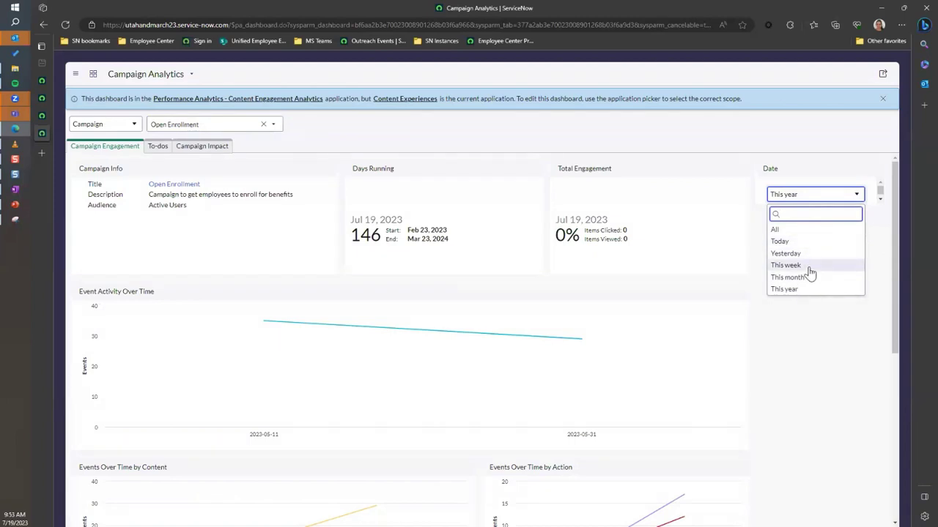
pyautogui.click(853, 397)
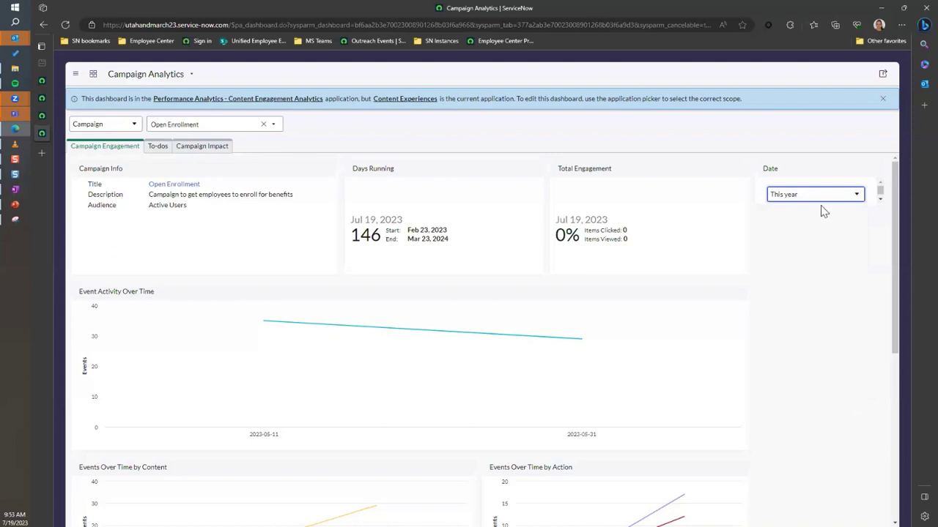
pyautogui.scroll(-2, 828, 408)
pyautogui.scroll(2, 828, 409)
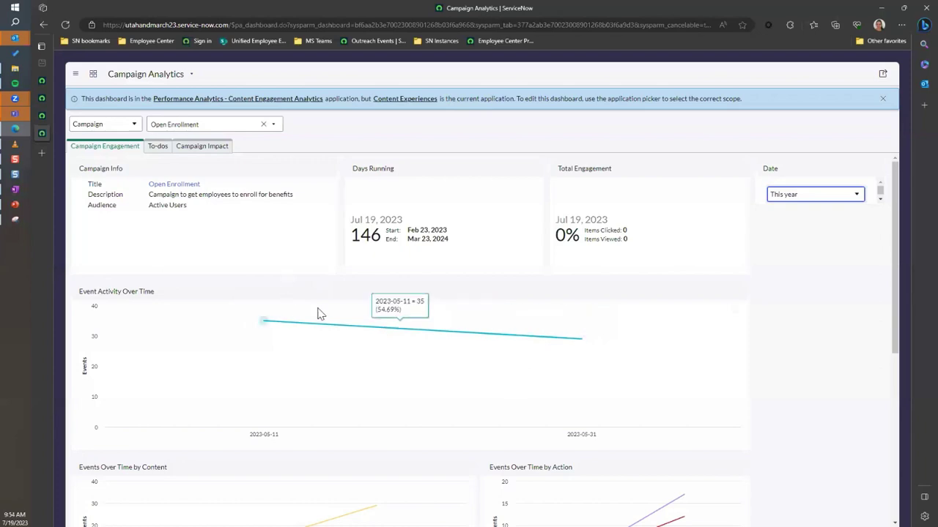
pyautogui.scroll(-2, 757, 445)
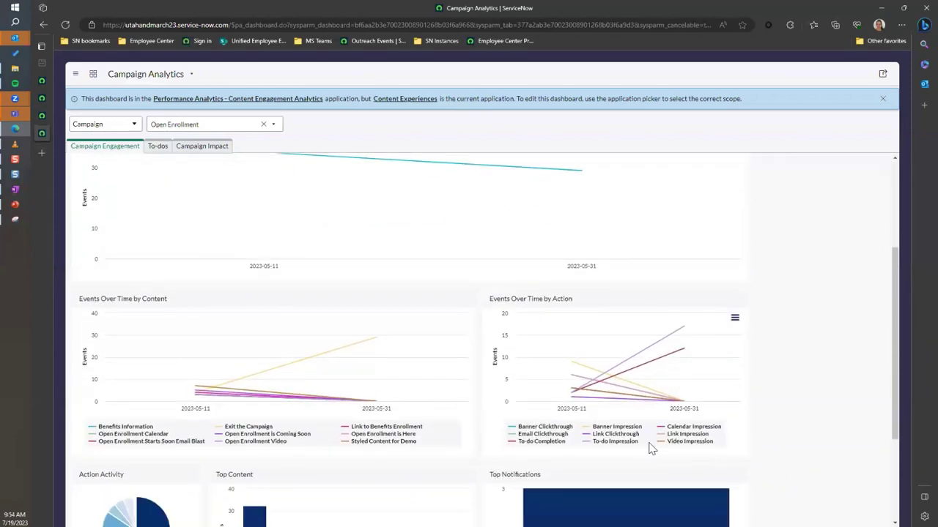
pyautogui.scroll(-2, 649, 448)
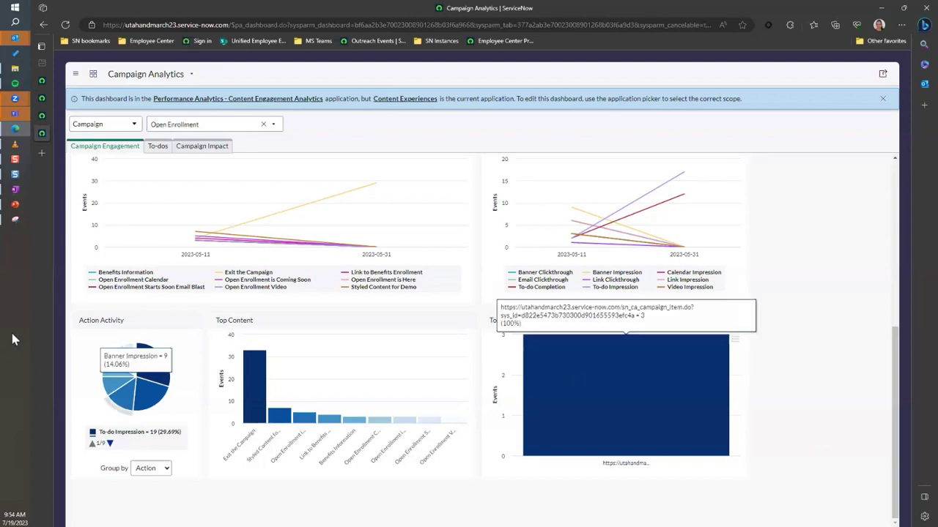
# Examine the Open Enrollment to-dos, drill into the open to-dos trend in Analytics Hub, return, and view Campaign Impact
pyautogui.click(157, 146)
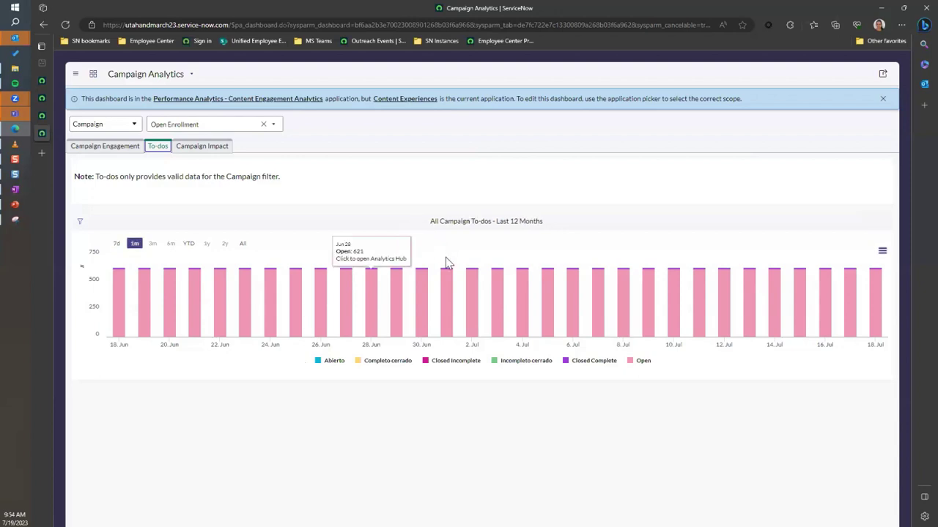
pyautogui.click(474, 292)
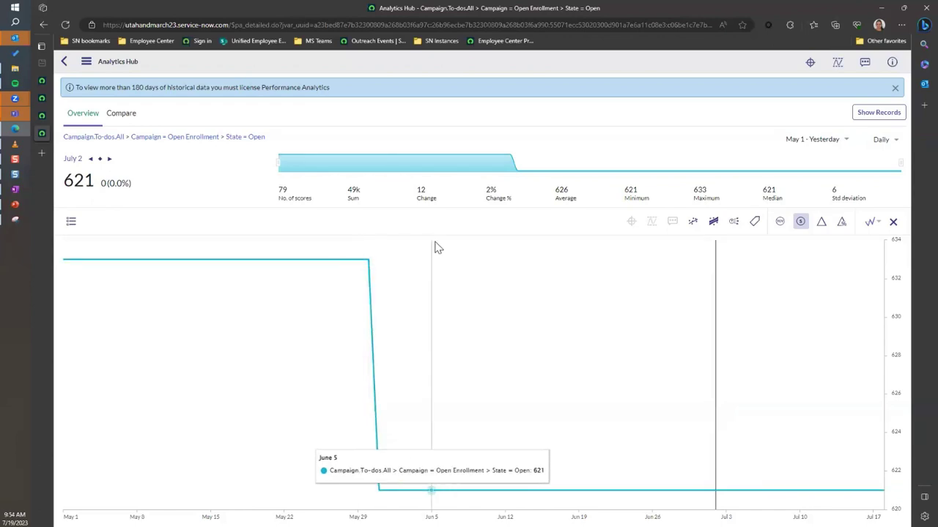
pyautogui.click(65, 63)
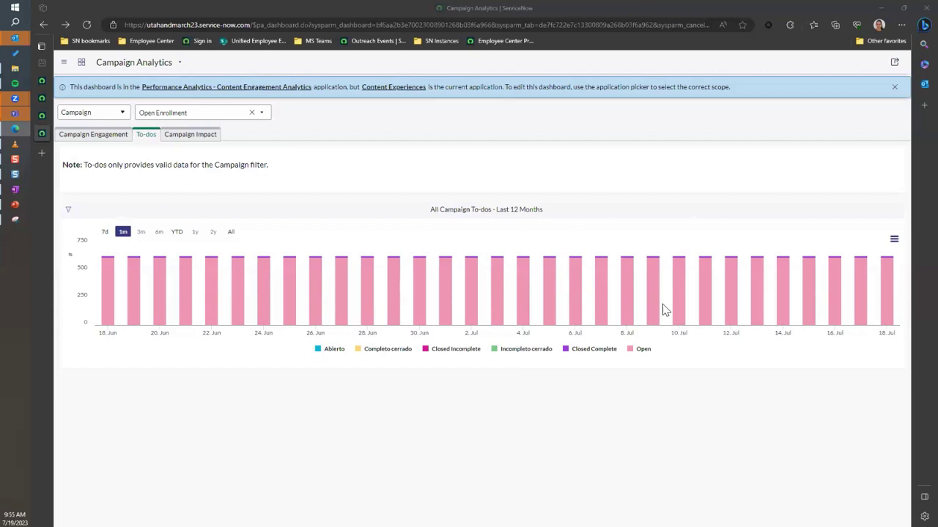
pyautogui.click(195, 135)
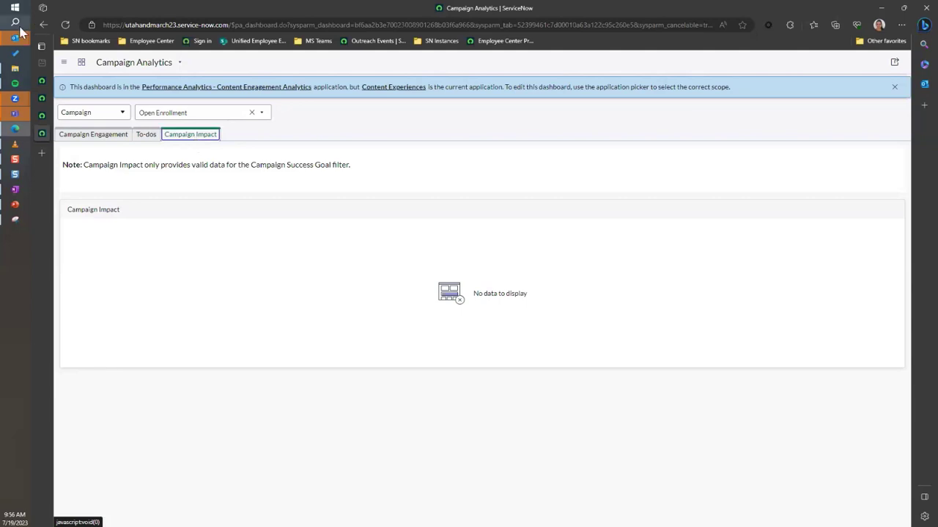
# Return to the campaign instance, get past the session security warning, and open the Return to Workplace - Demo (1) campaign from the Campaigns list
pyautogui.click(42, 116)
pyautogui.click(41, 100)
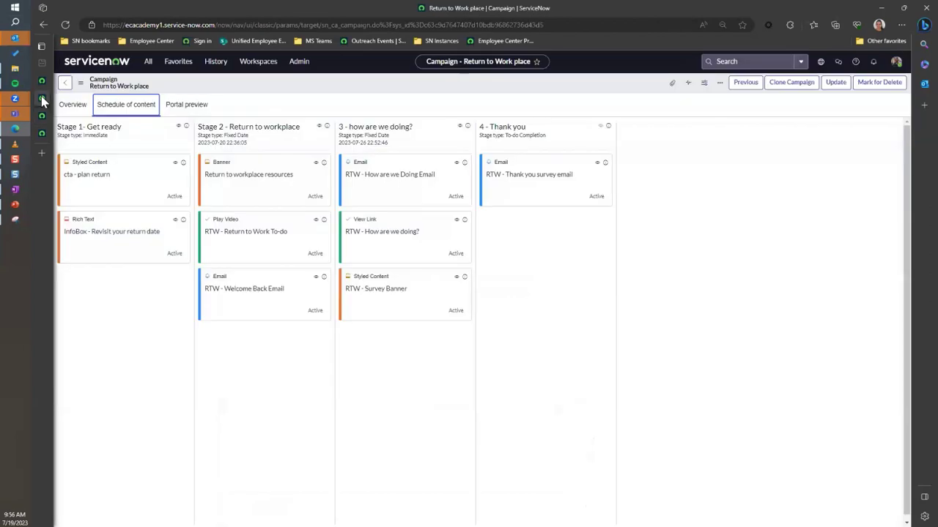
pyautogui.click(65, 84)
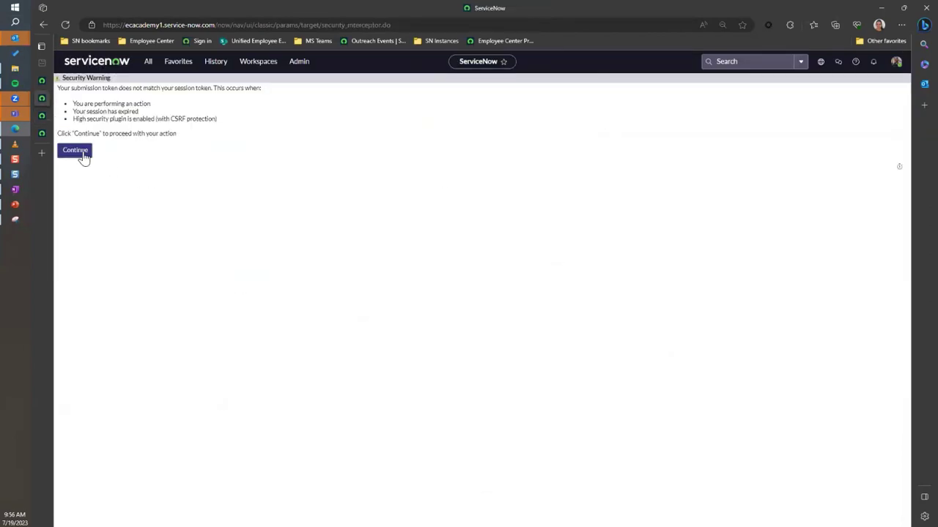
pyautogui.click(81, 152)
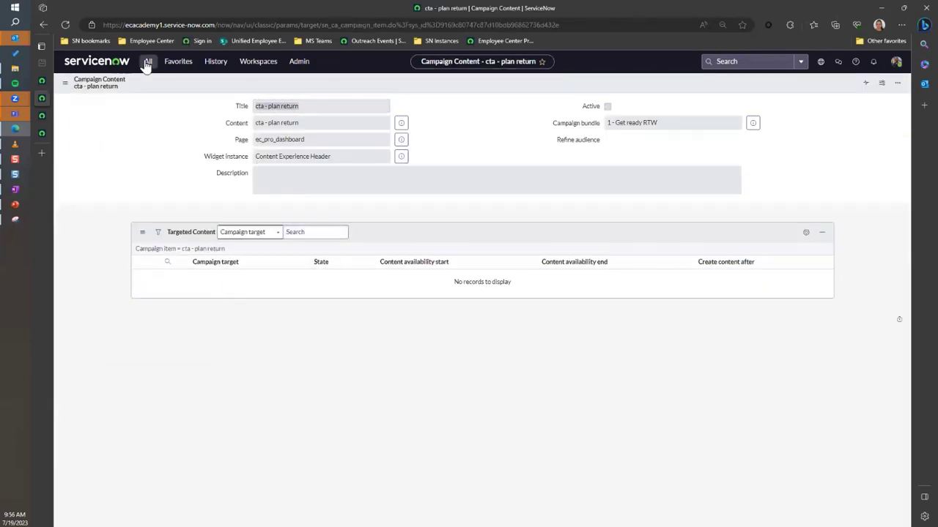
pyautogui.click(148, 61)
pyautogui.click(139, 170)
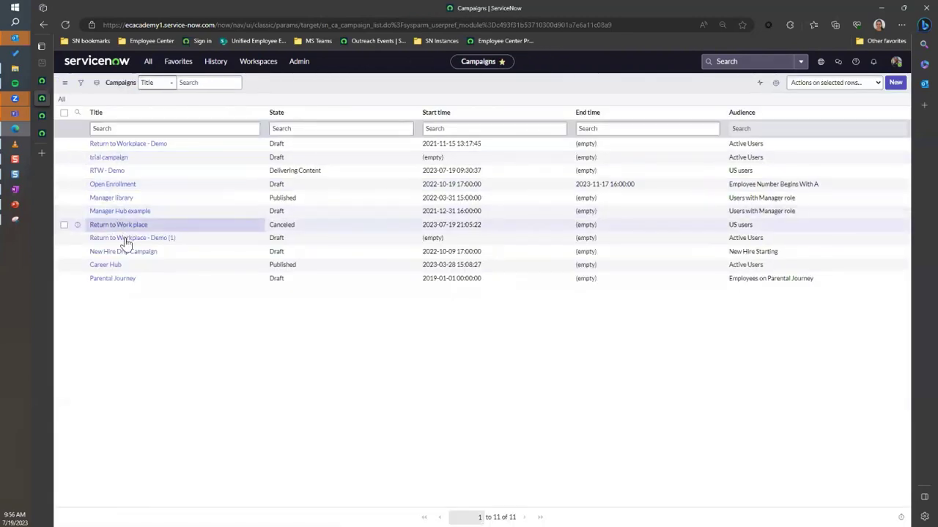
pyautogui.click(125, 239)
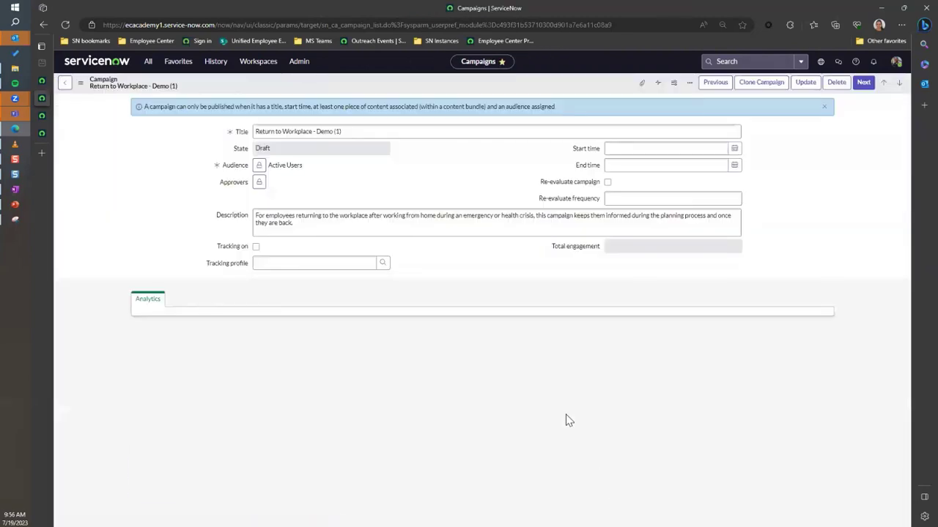
pyautogui.scroll(-2, 512, 422)
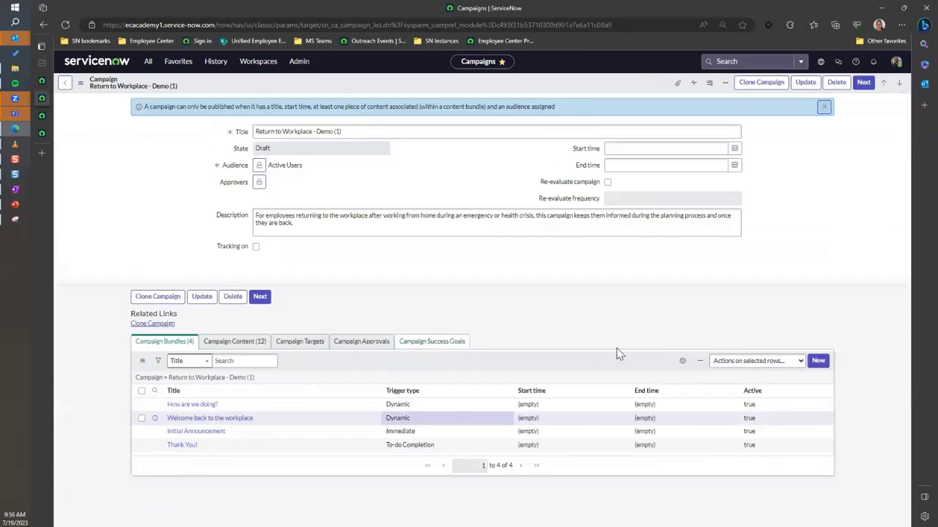
# Start a new success goal for this campaign, examine its goal type, evaluation criteria and target settings, and leave without submitting
pyautogui.click(413, 368)
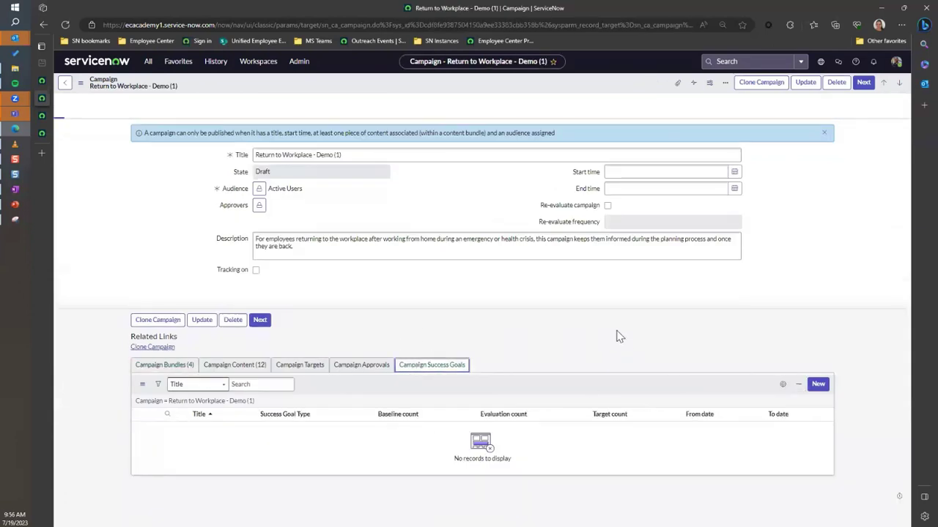
pyautogui.click(817, 384)
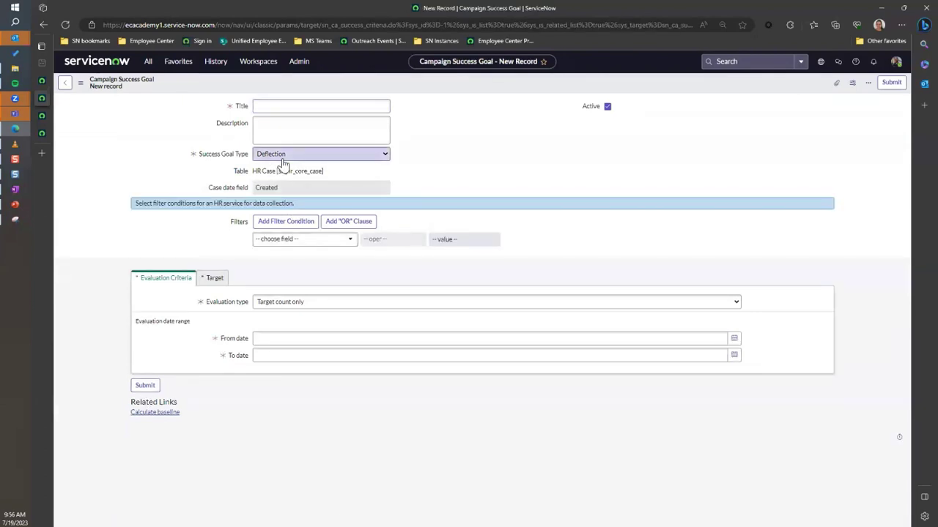
pyautogui.click(283, 158)
pyautogui.click(480, 172)
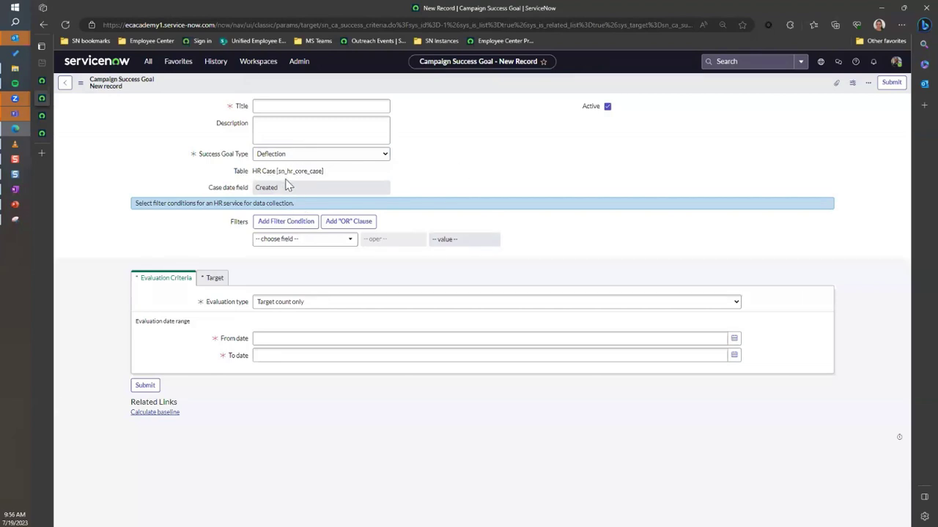
pyautogui.click(220, 280)
pyautogui.click(168, 285)
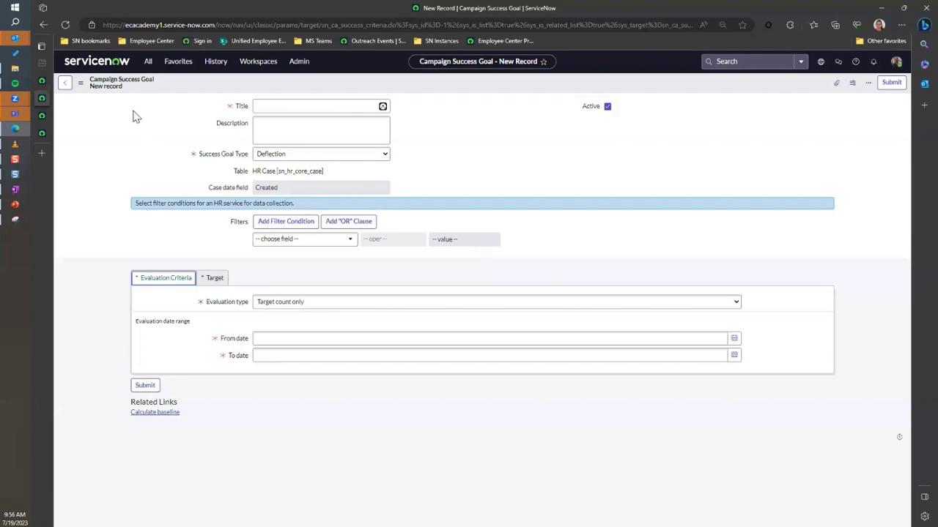
pyautogui.click(64, 83)
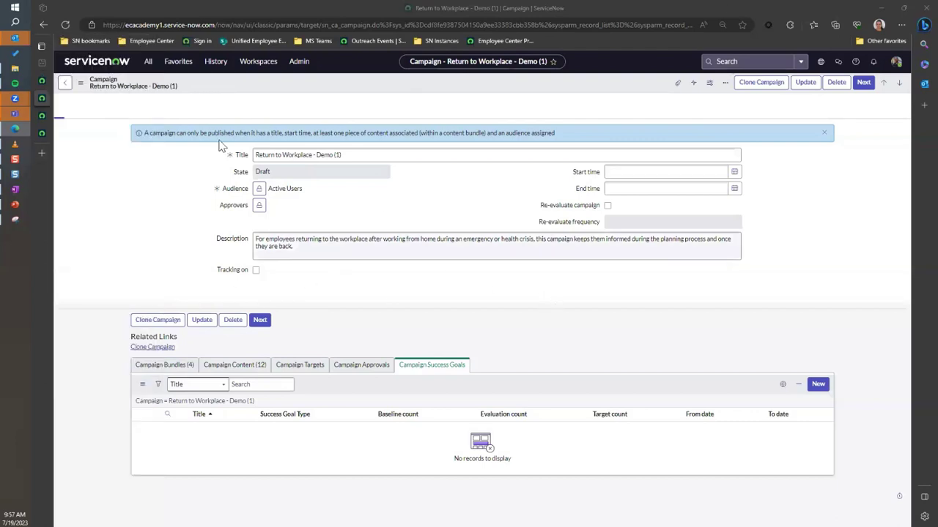
# Go back to the Campaigns list, open the RTW - Demo campaign and view its schedule of content
pyautogui.click(65, 85)
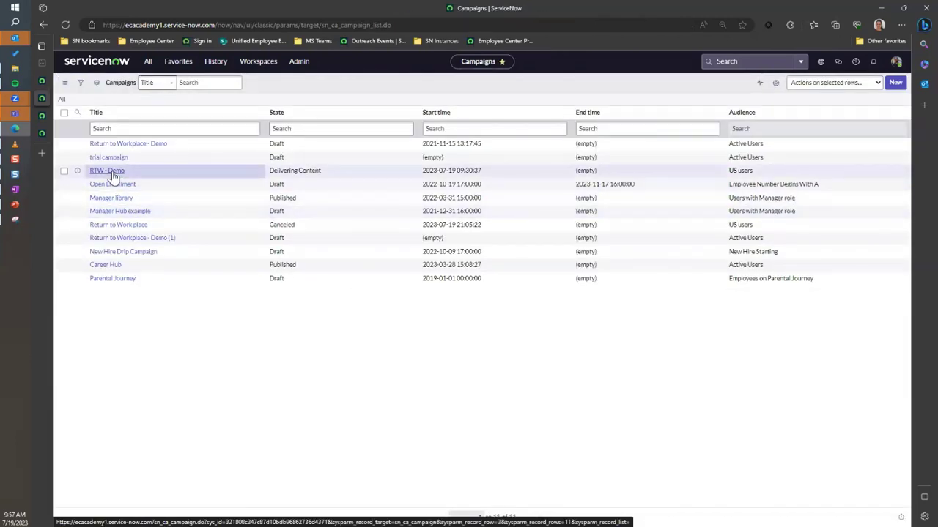
pyautogui.click(112, 173)
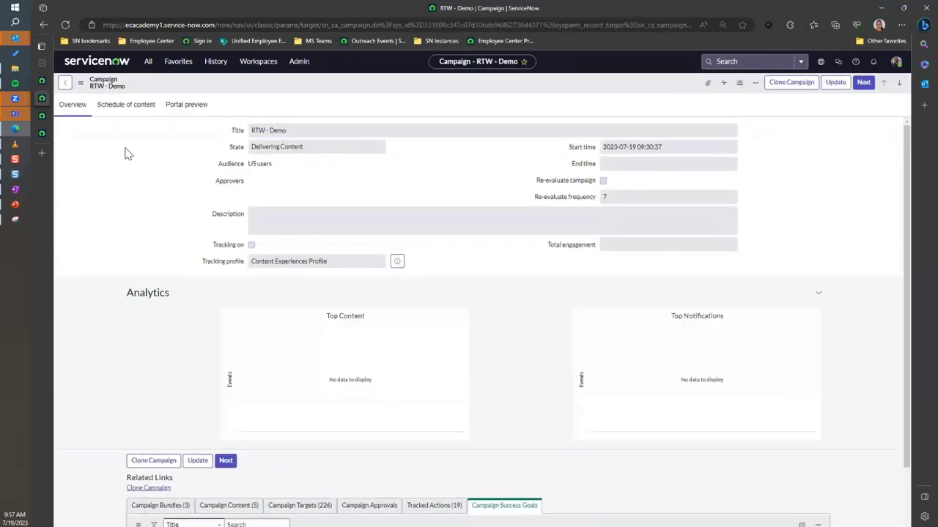
pyautogui.click(129, 108)
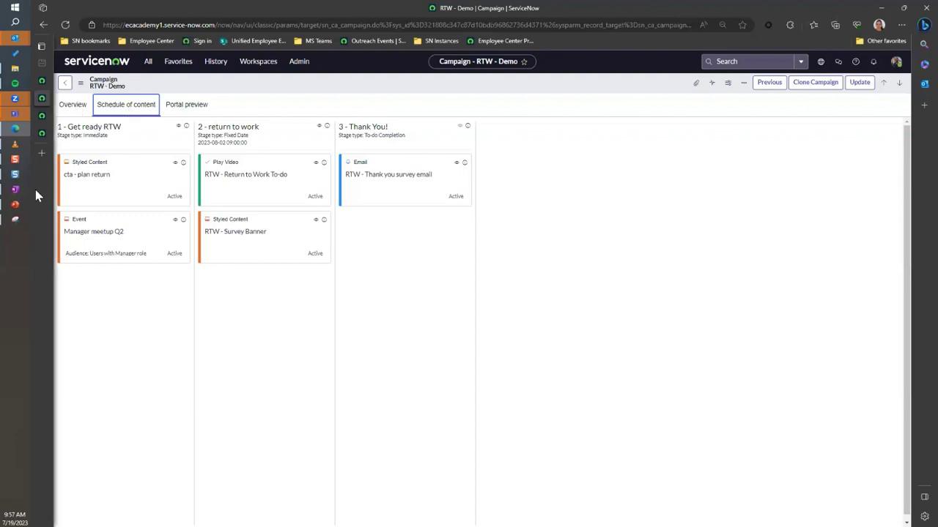
# Switch to the PowerPoint slide show and go back to the Employee Communication on Employee Center Pro slide
pyautogui.click(16, 207)
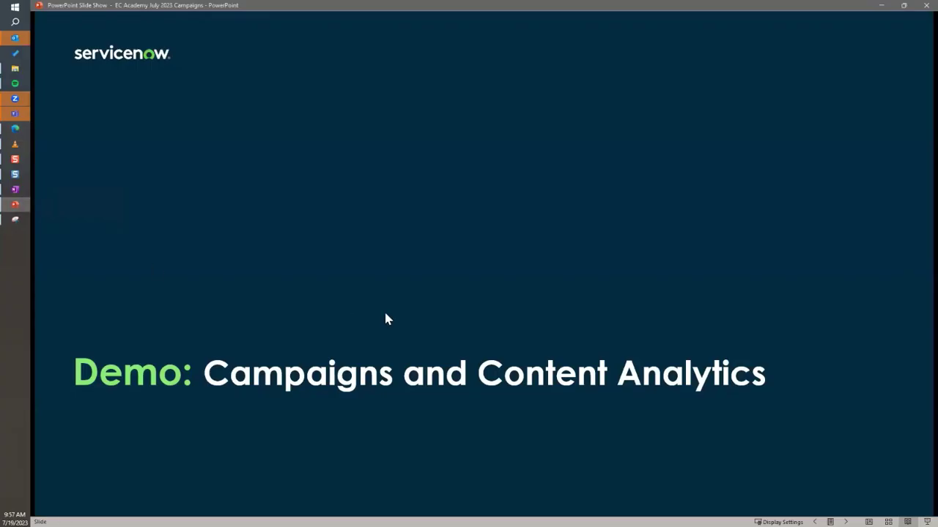
pyautogui.press('Left')
pyautogui.press('Left')
pyautogui.press('Left')
pyautogui.press('Right')
pyautogui.press('Right')
pyautogui.press('Left')
pyautogui.press('Left')
pyautogui.press('Left')
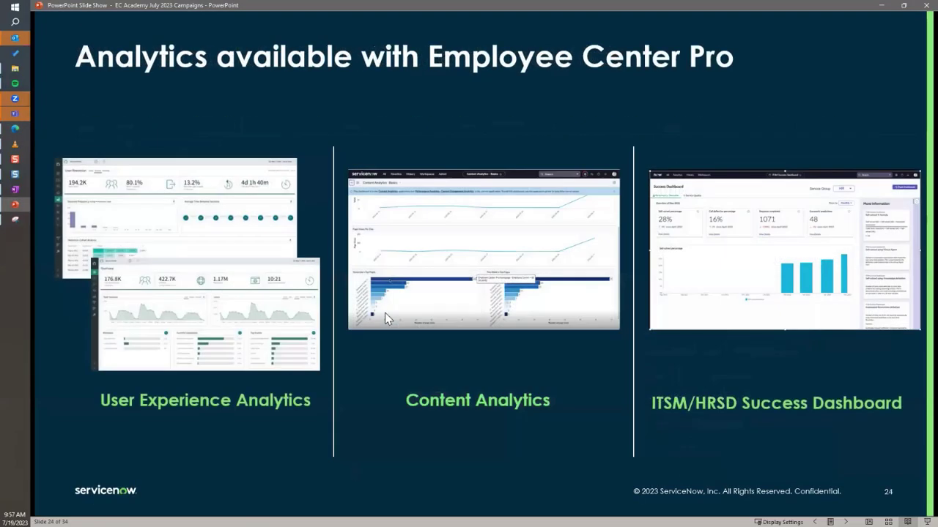
pyautogui.press('Left')
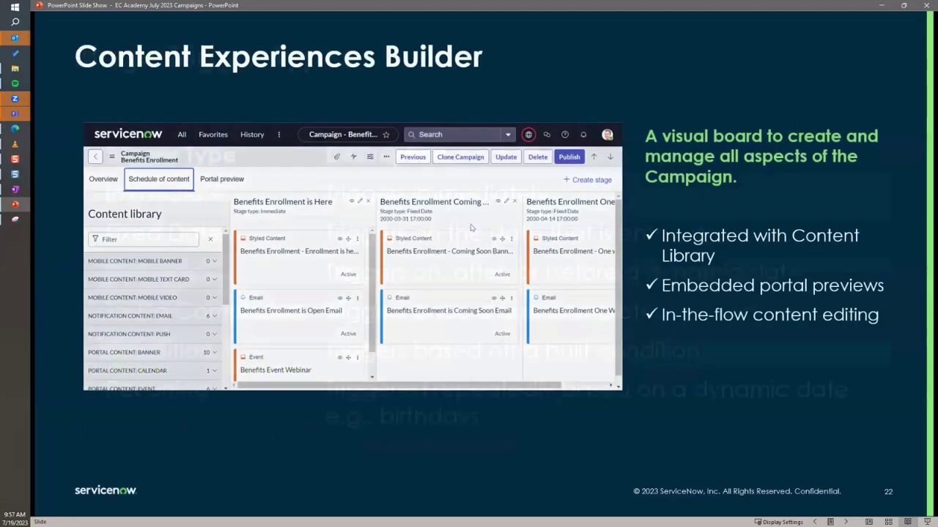
pyautogui.press('Left')
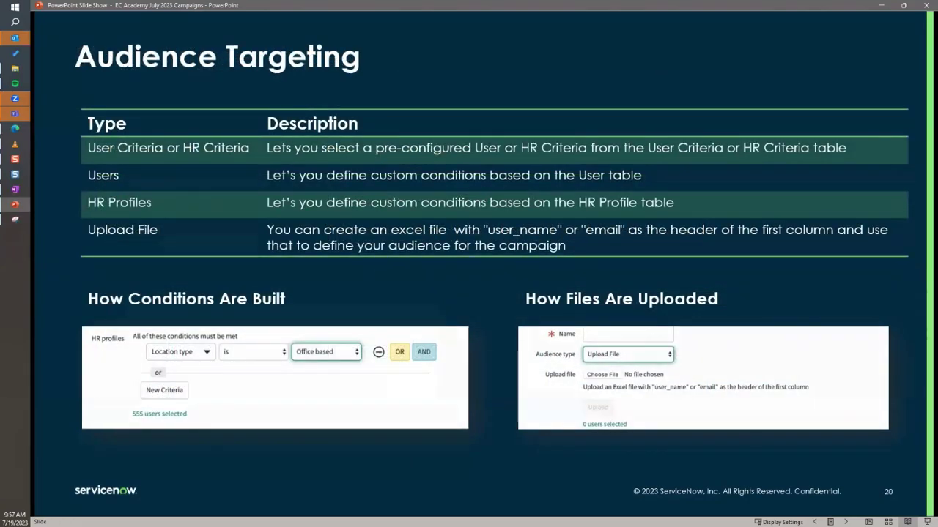
pyautogui.press('Left')
pyautogui.press('Left')
pyautogui.press('Left')
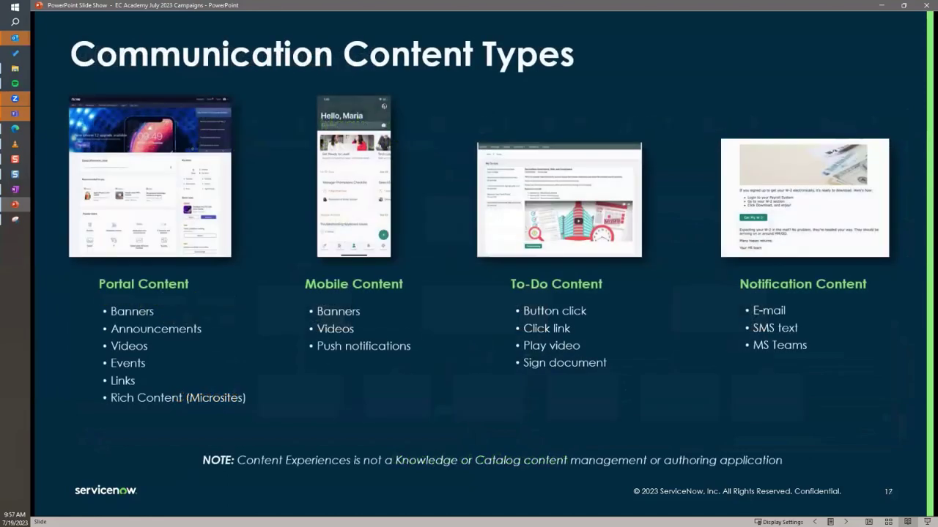
pyautogui.press('Left')
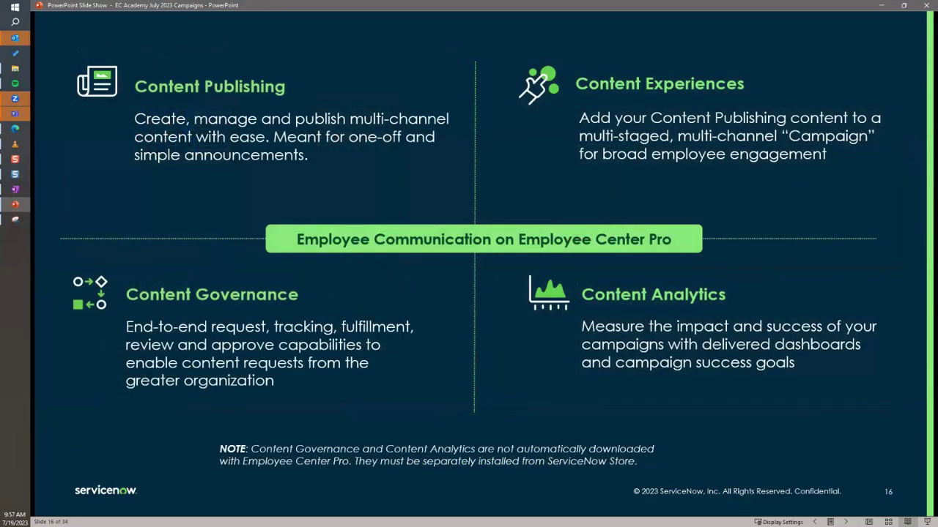